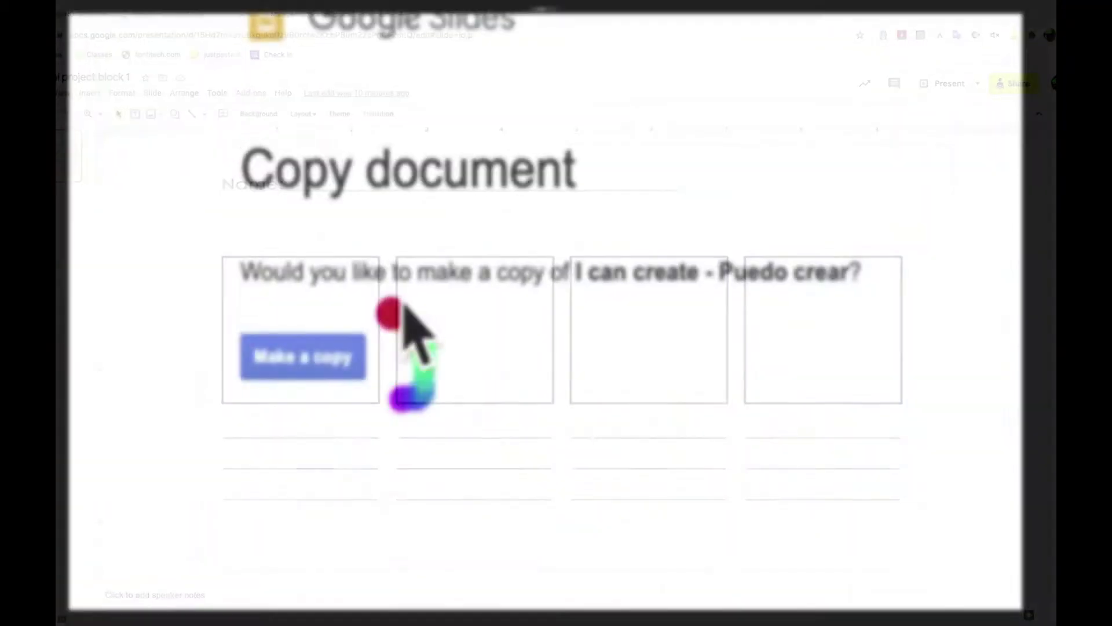
Make your own copy of the storyboard and add a text box right of Name: for the teacher's name
left_click(347, 378)
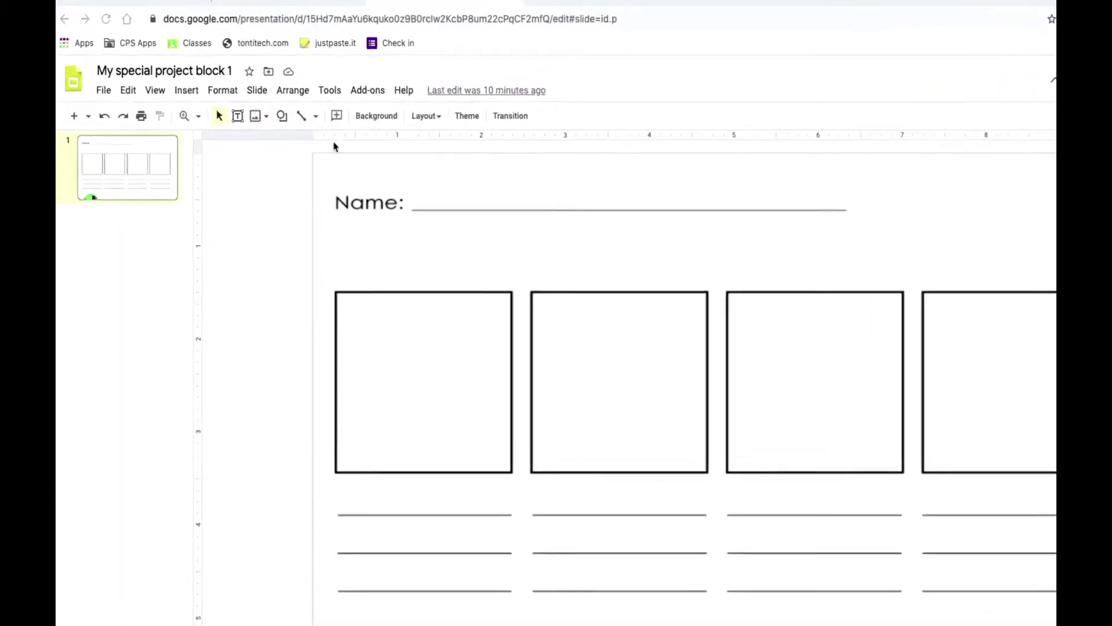
left_click(310, 121)
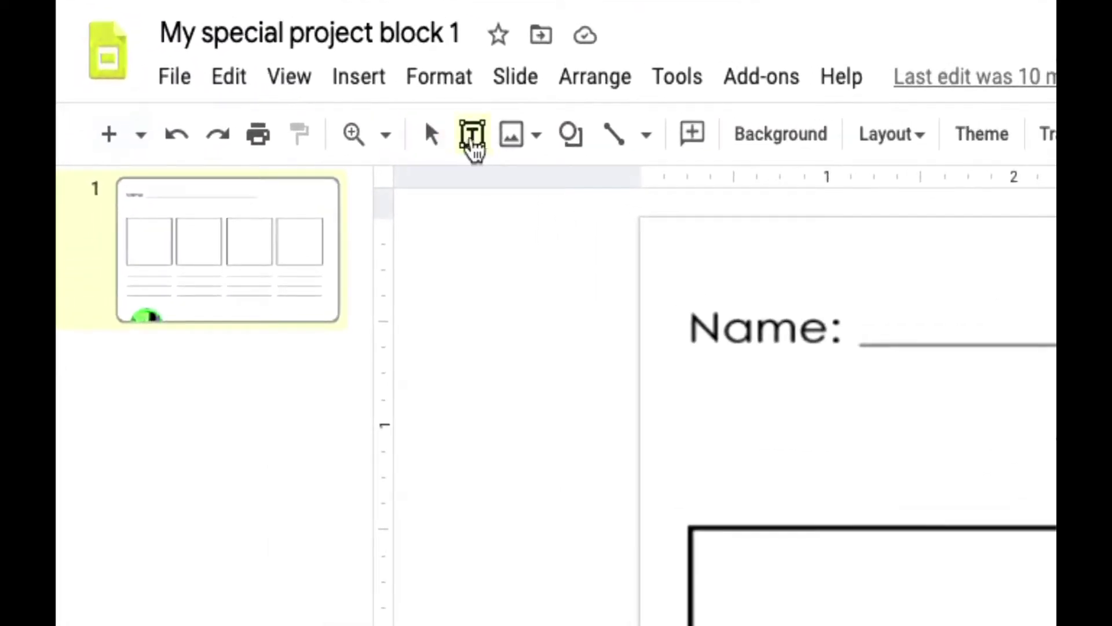
left_click(948, 302)
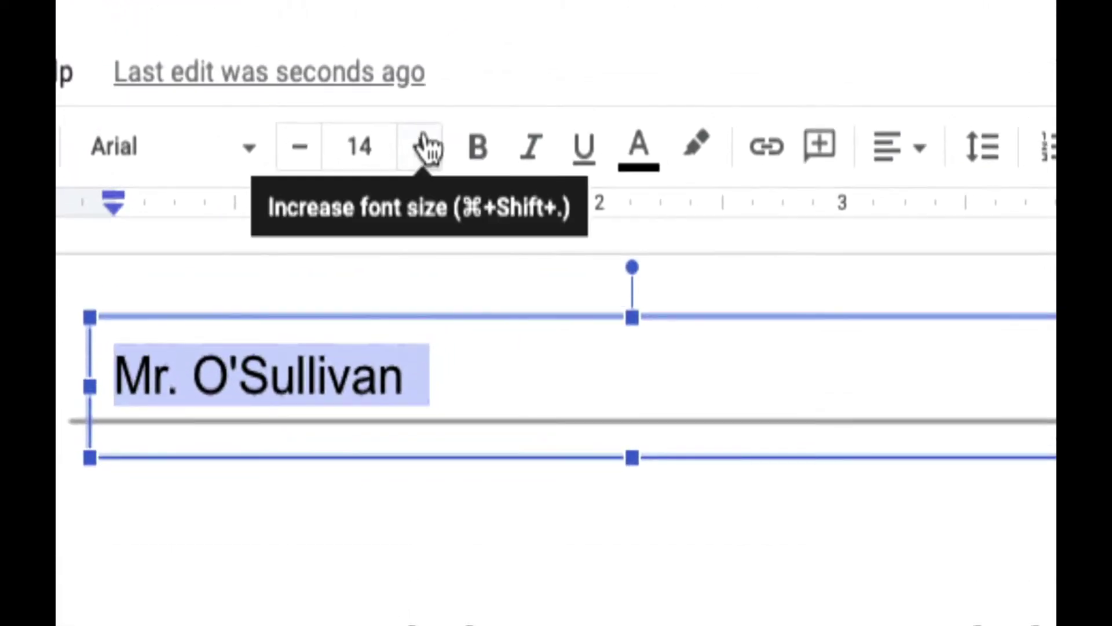
Enlarge the name beside Name: to 30 point and make it bold
left_click(426, 148)
left_click(426, 148)
left_click(426, 147)
left_click(426, 148)
left_click(426, 147)
left_click(426, 148)
left_click(426, 148)
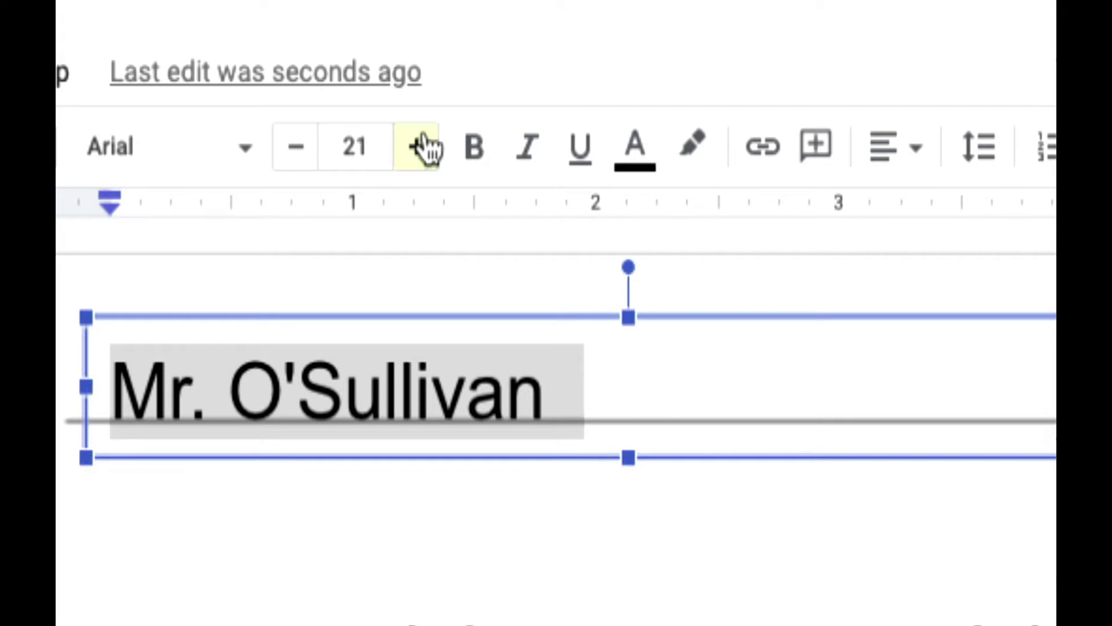
left_click(425, 146)
left_click(425, 146)
left_click(474, 148)
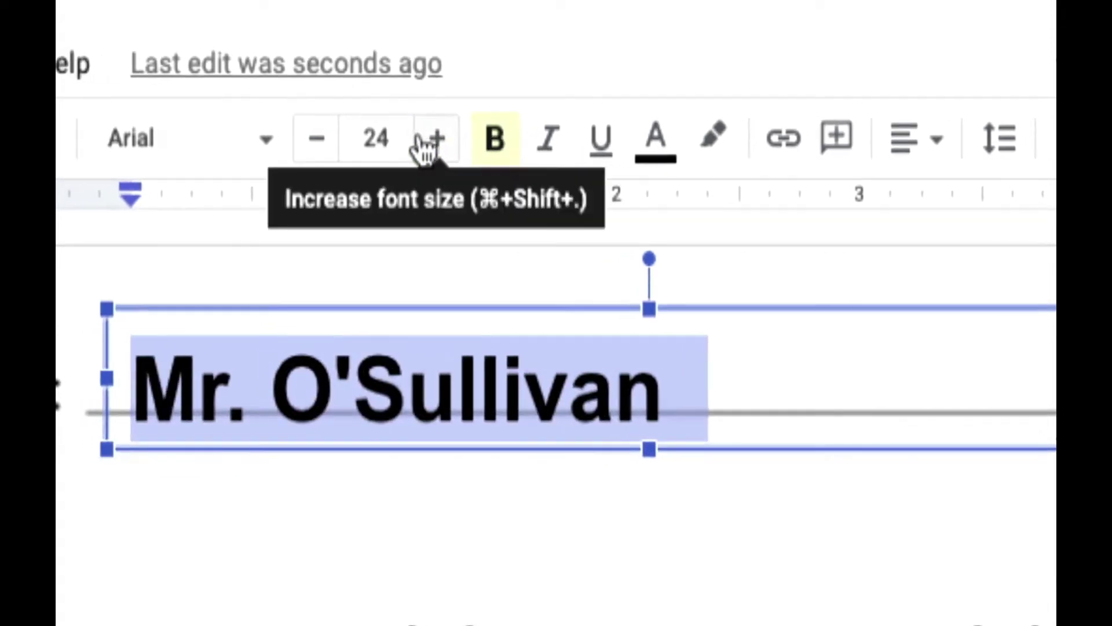
left_click(435, 148)
left_click(434, 148)
left_click(435, 147)
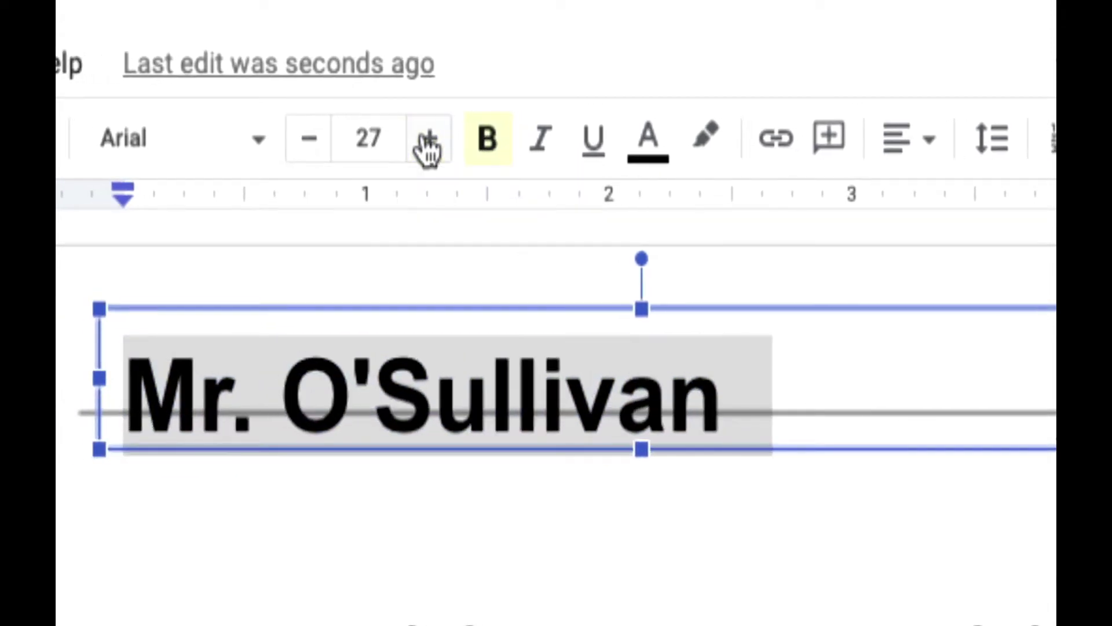
left_click(428, 142)
left_click(427, 142)
left_click(428, 141)
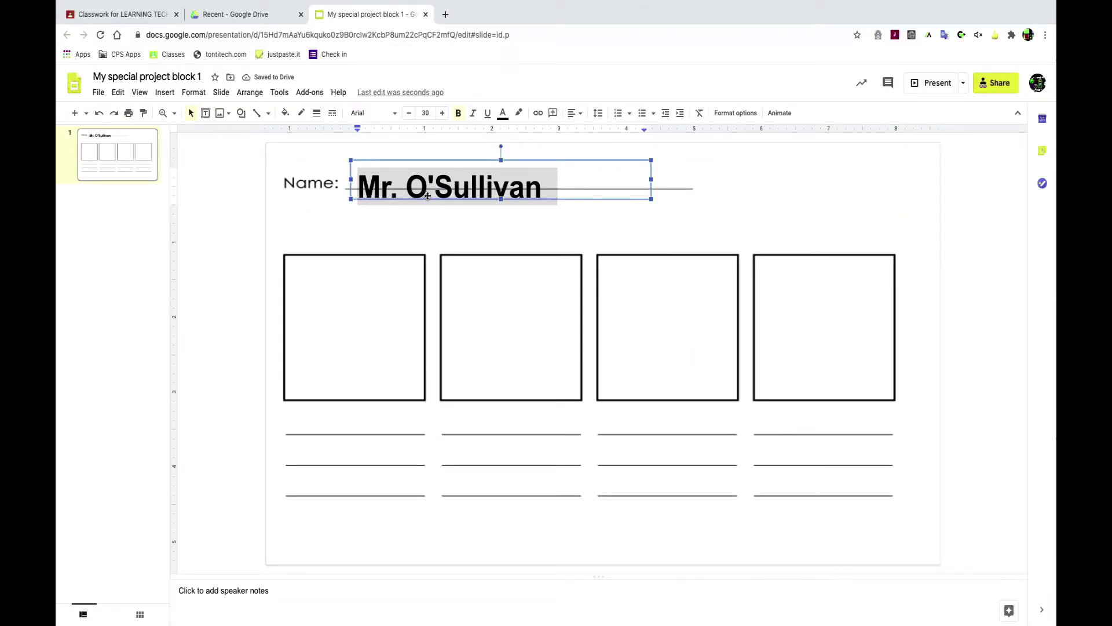
left_click(427, 196)
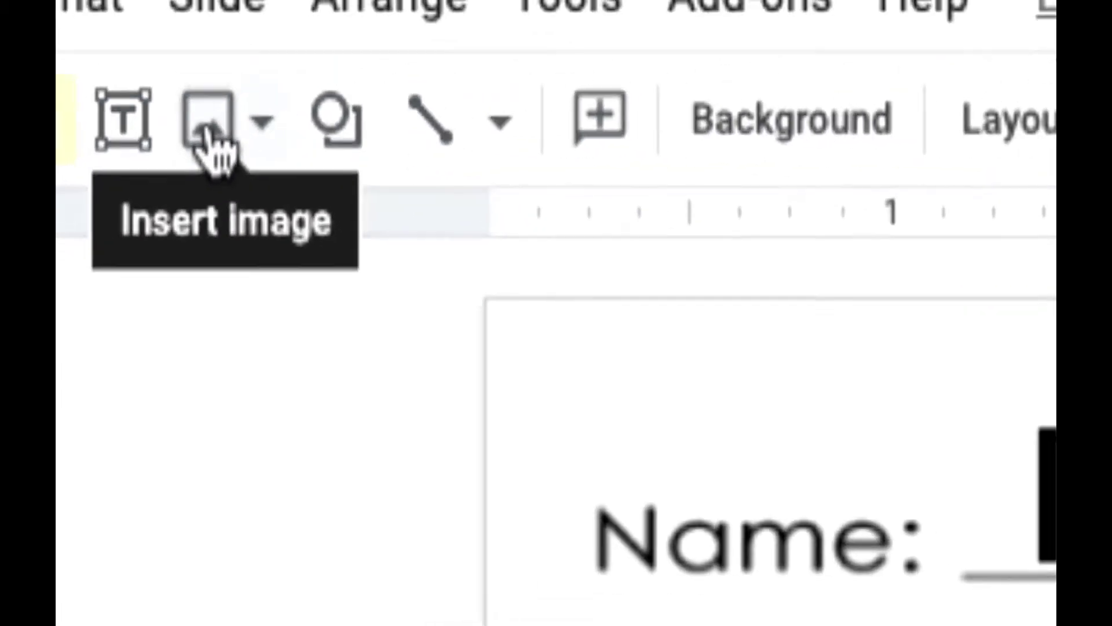
Search the web for images of tontitech.com from the Insert image menu
left_click(208, 125)
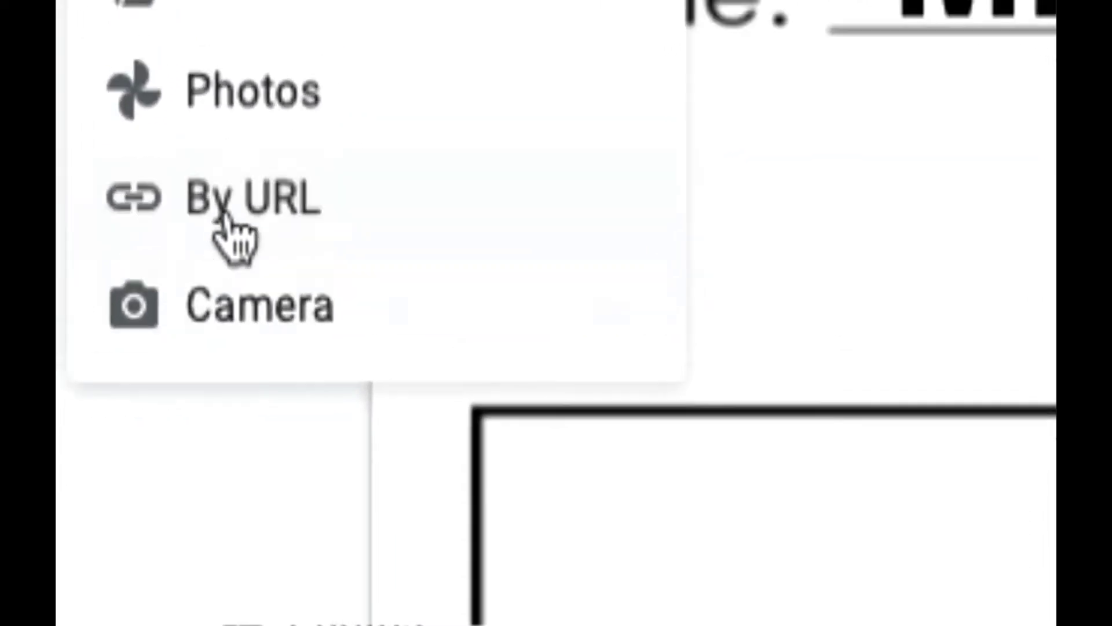
left_click(228, 165)
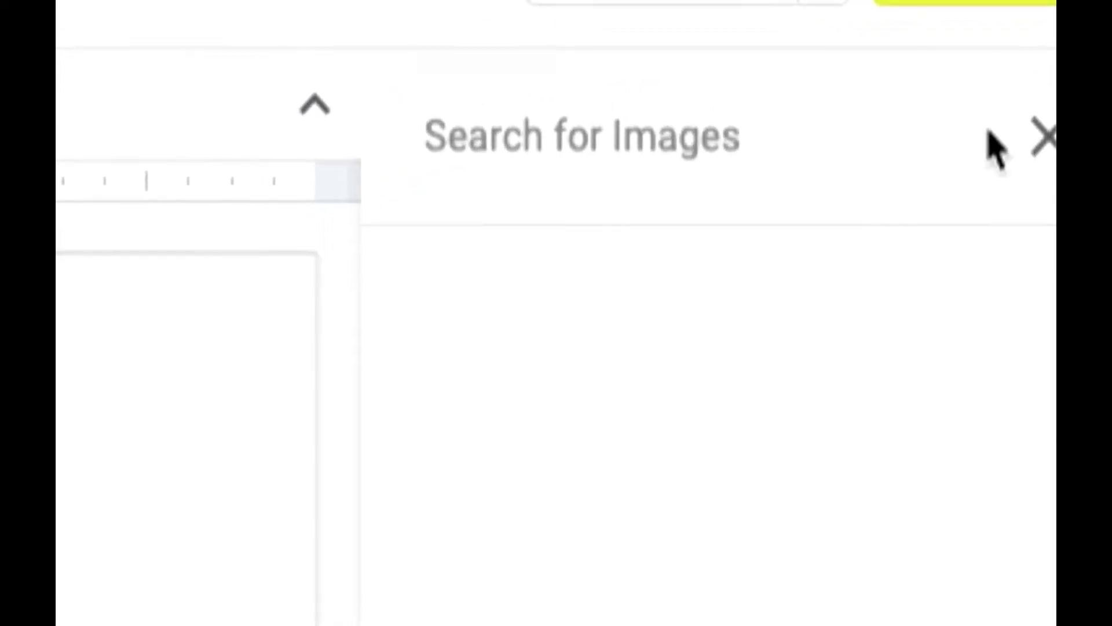
type("ton")
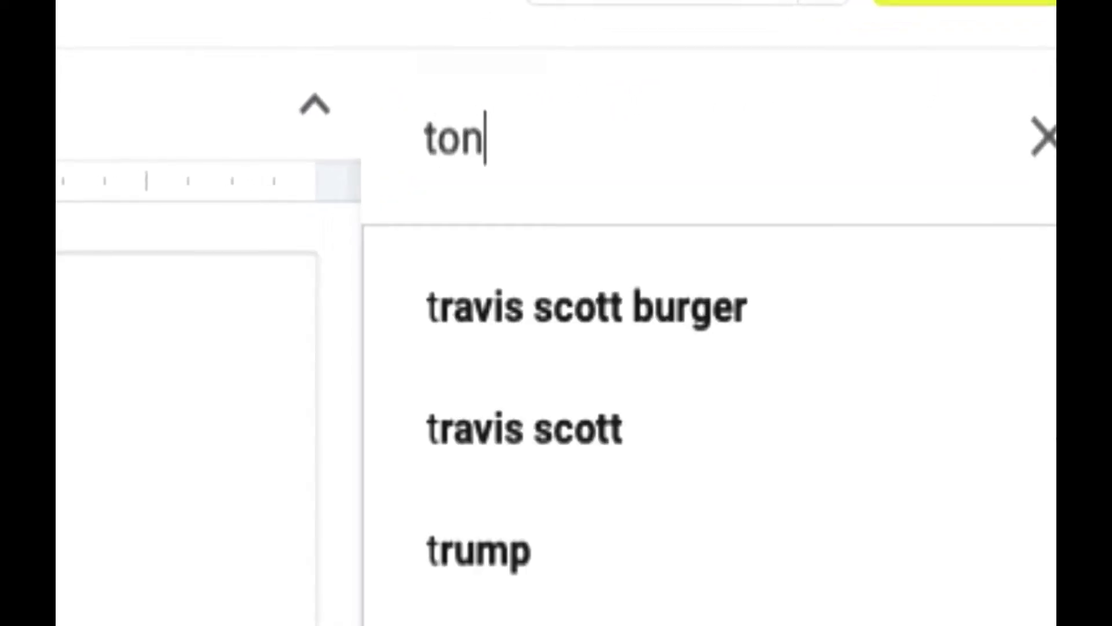
type("titech")
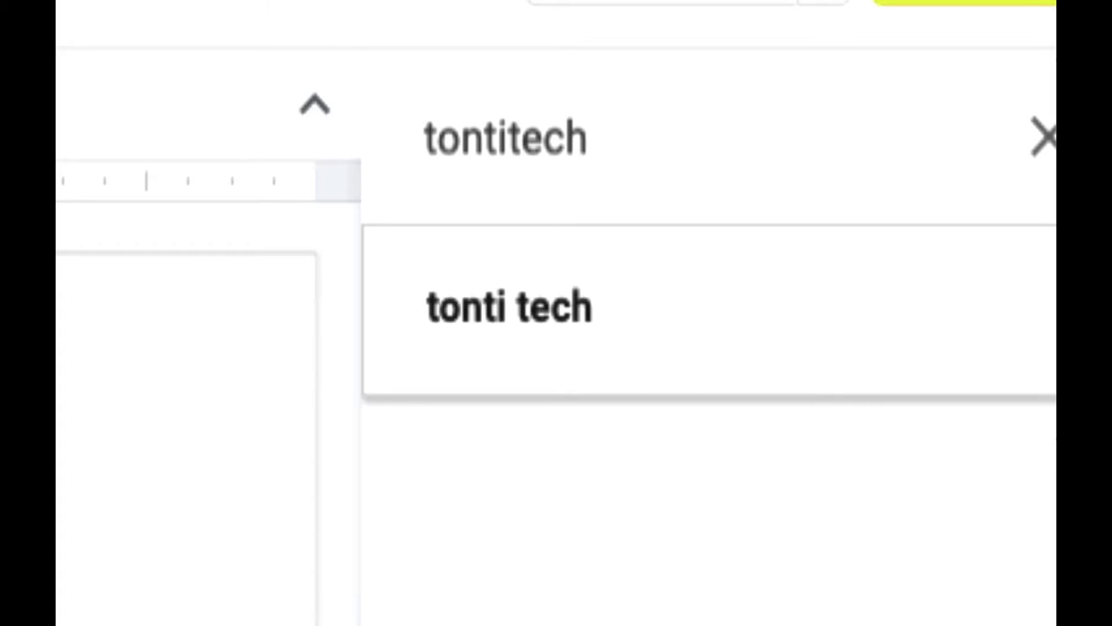
key("Return")
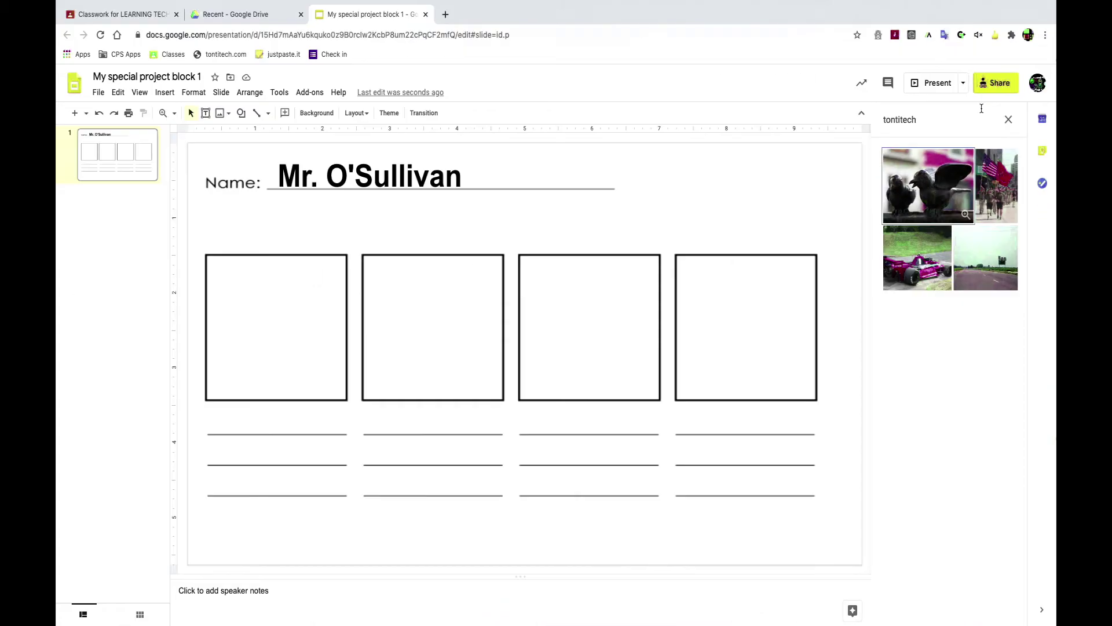
type(".com")
key("Return")
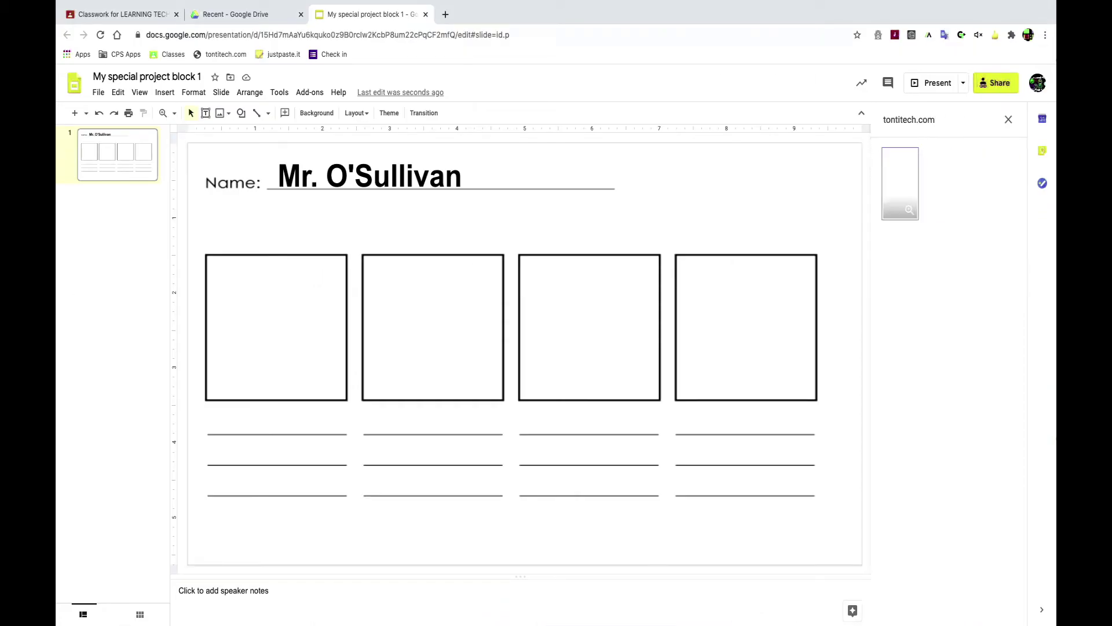
Close the image search panel and choose to insert an image by URL
left_click(1008, 120)
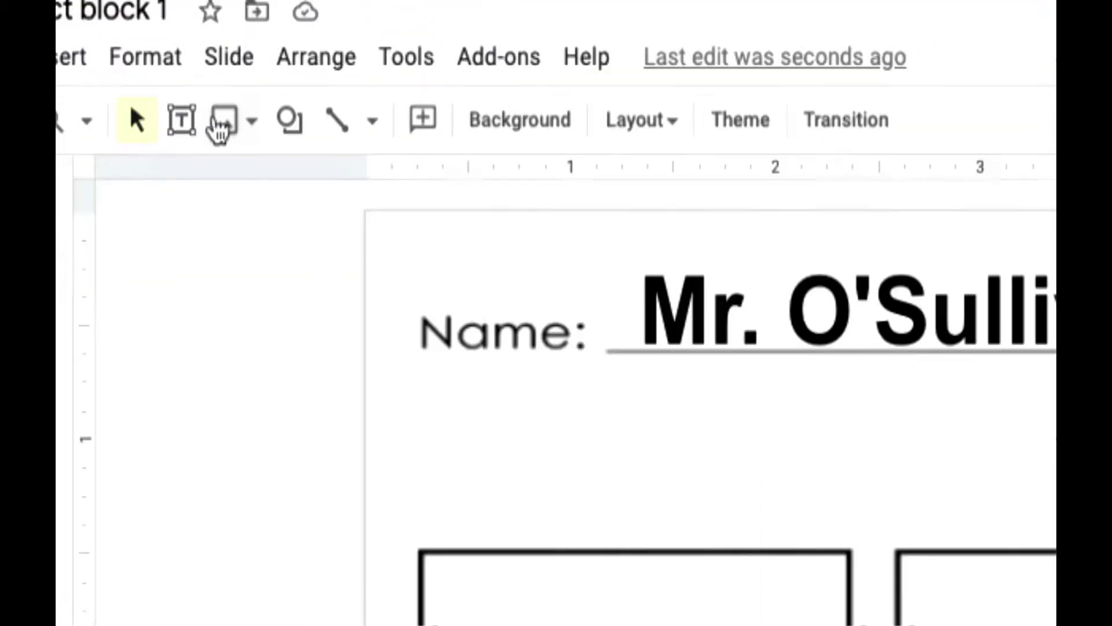
left_click(221, 115)
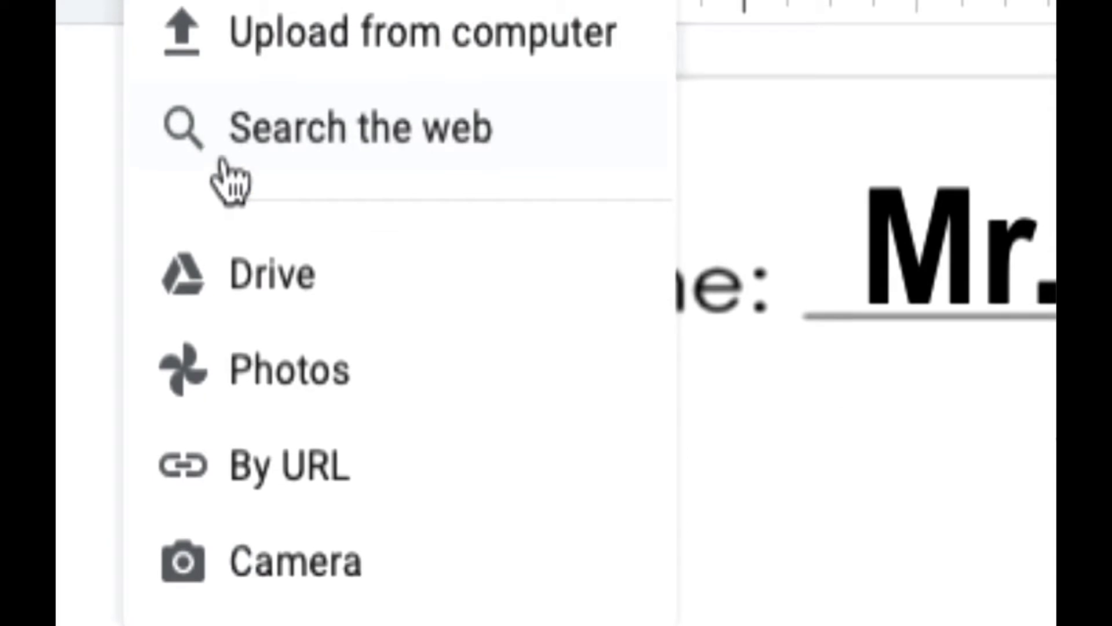
left_click(240, 174)
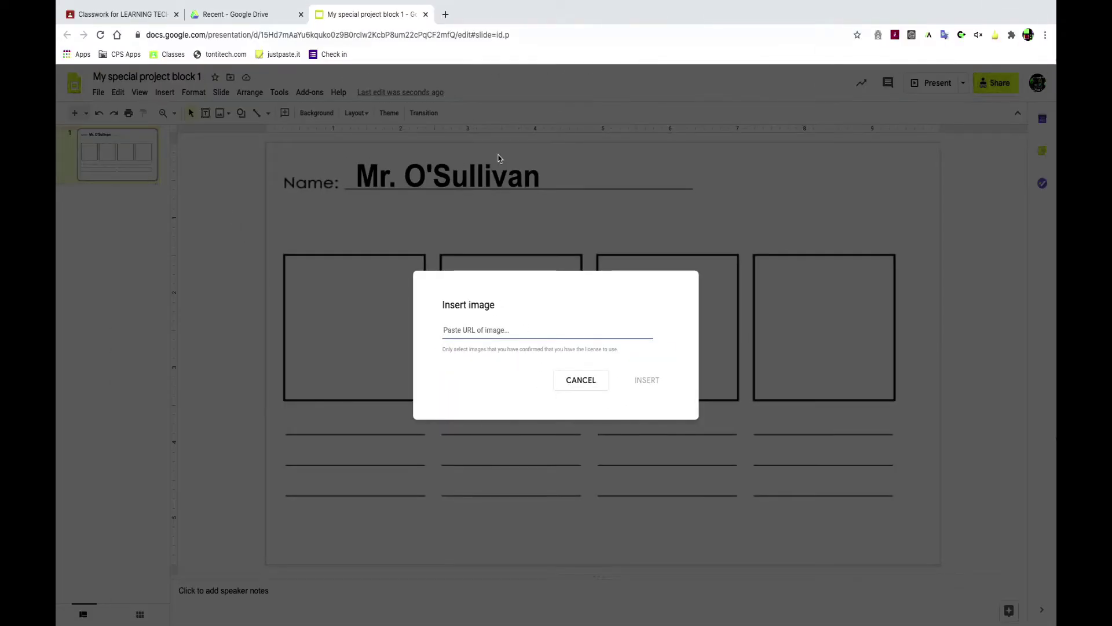
Open tontitech.com in a new tab and select its web address to copy
left_click(446, 14)
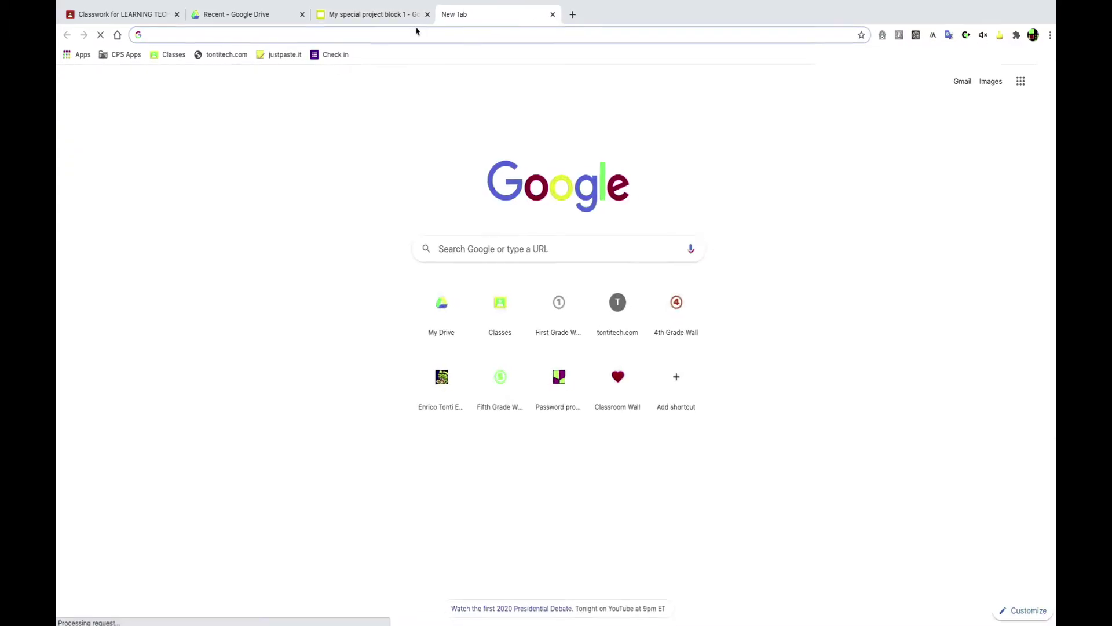
left_click(231, 62)
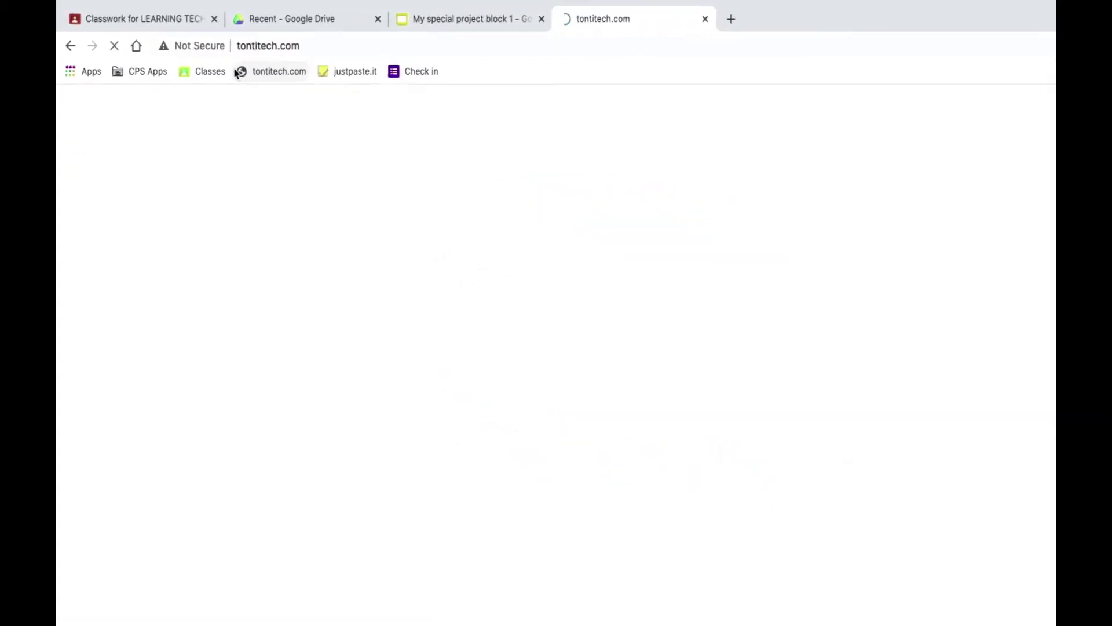
left_click(274, 51)
key("ctrl+c")
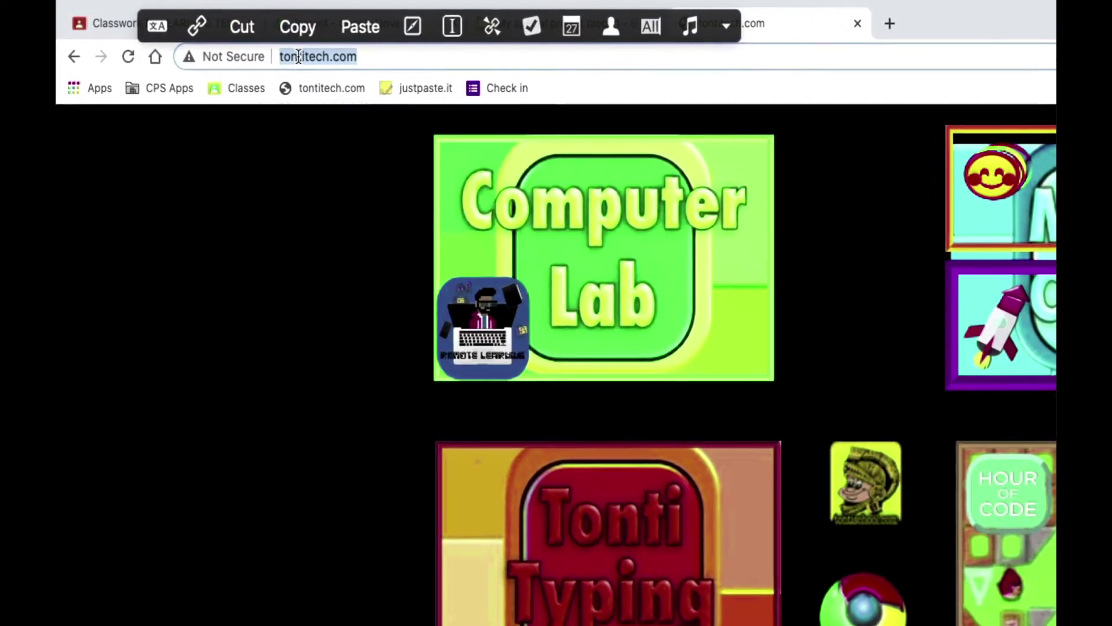
Paste the address into the image URL field, cancel, then screenshot part of the tontitech page
left_click(321, 30)
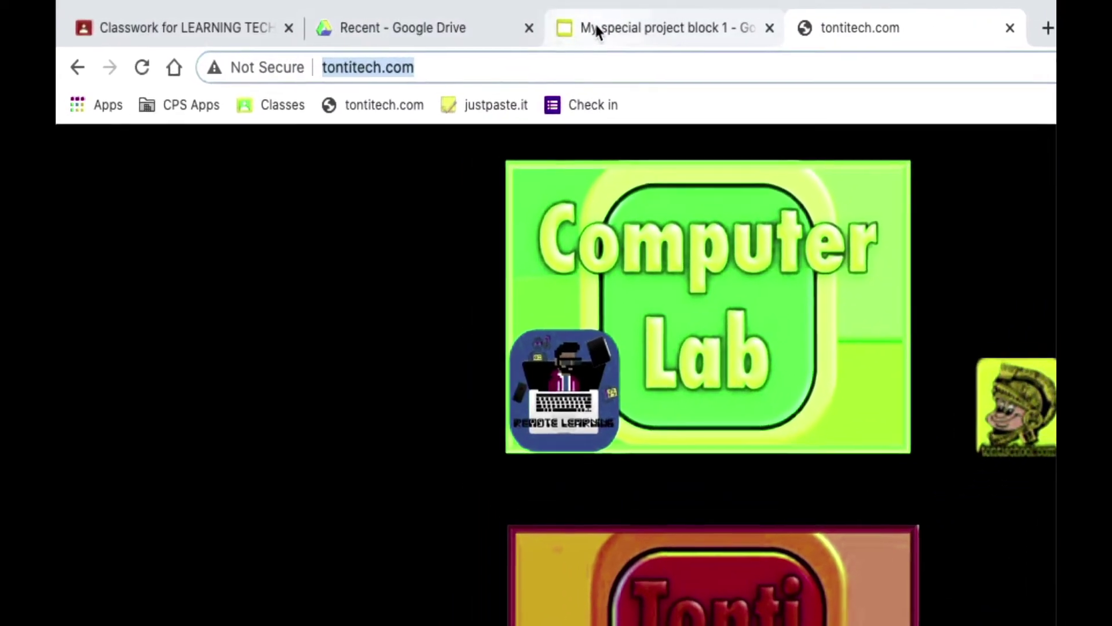
left_click(549, 25)
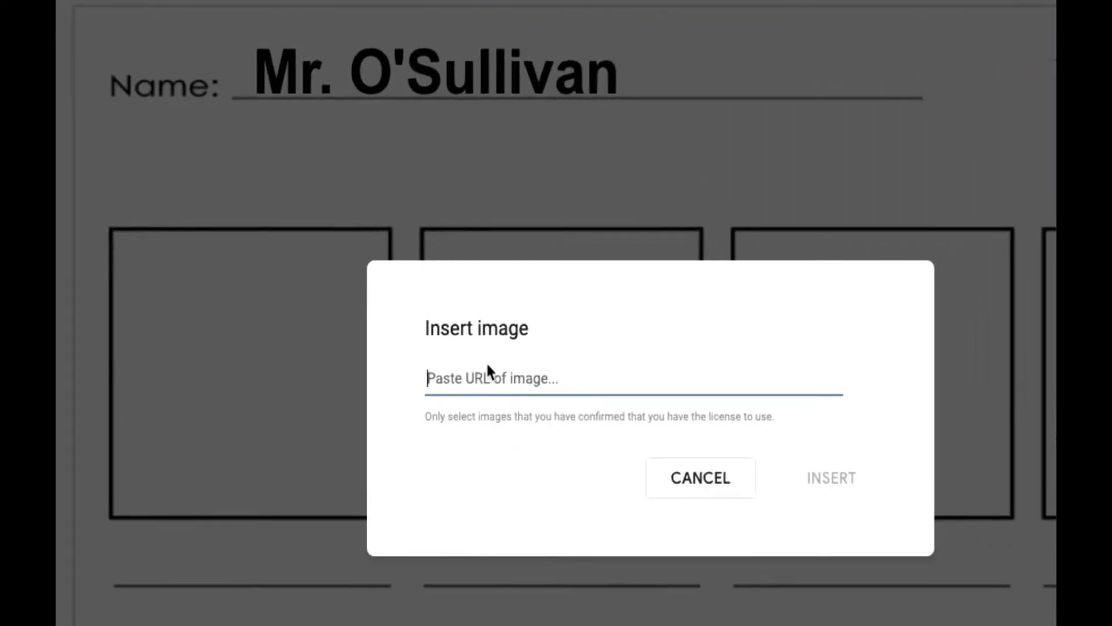
right_click(494, 372)
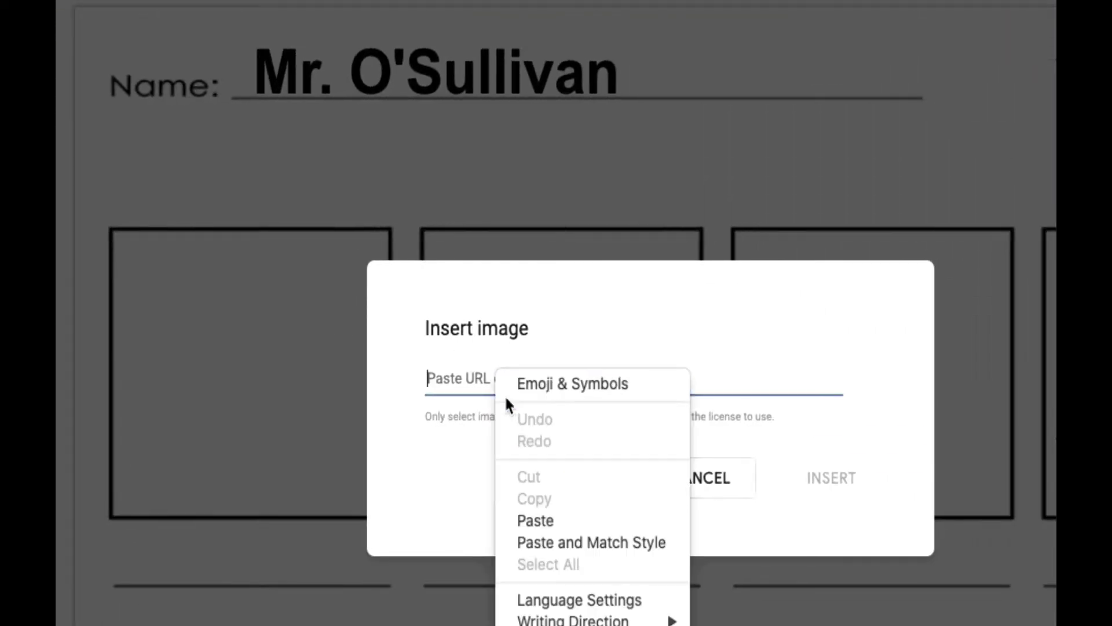
left_click(521, 522)
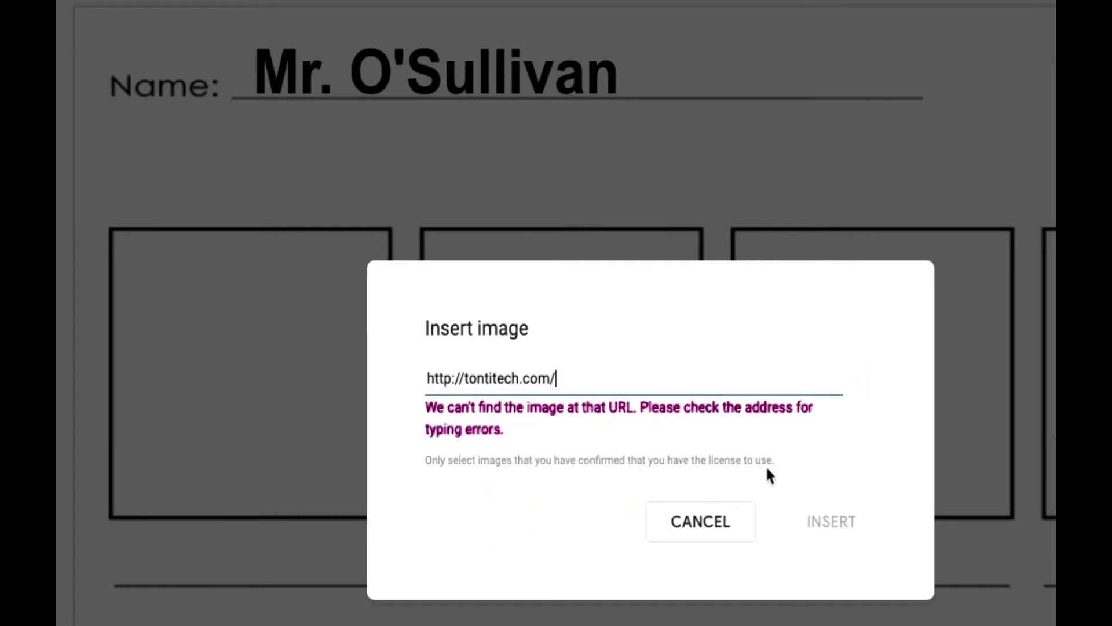
left_click(722, 522)
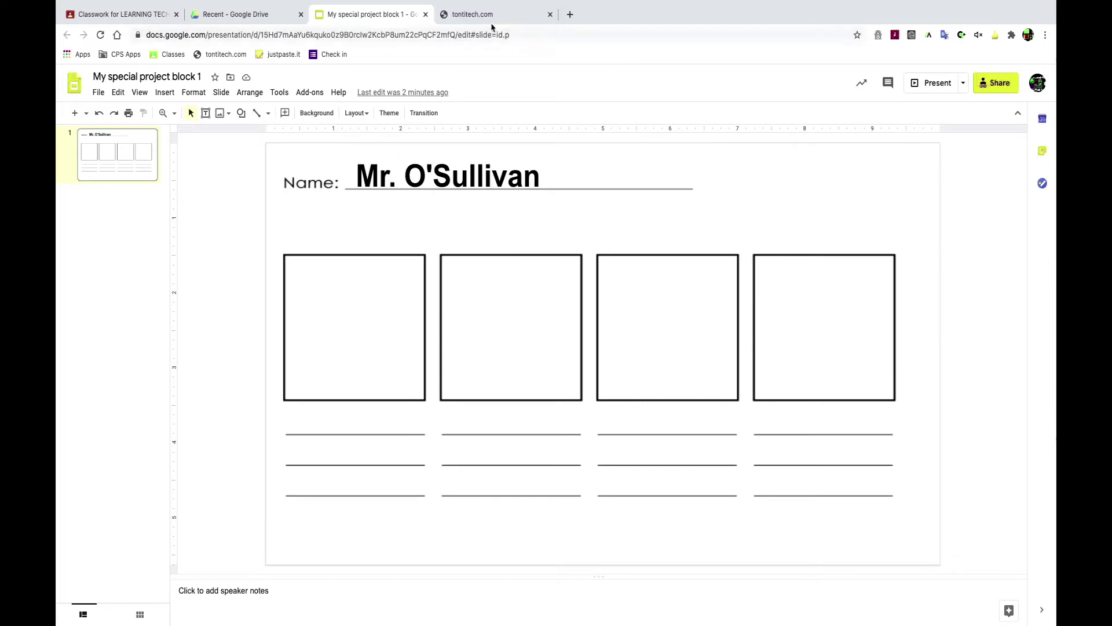
left_click(489, 15)
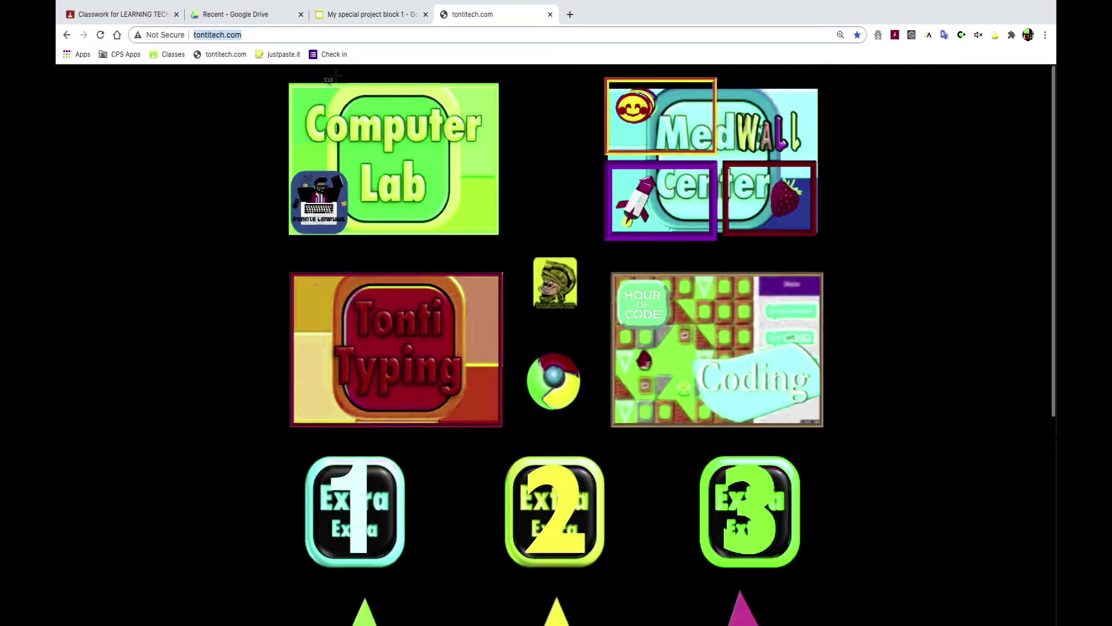
left_click_drag(273, 69, 858, 373)
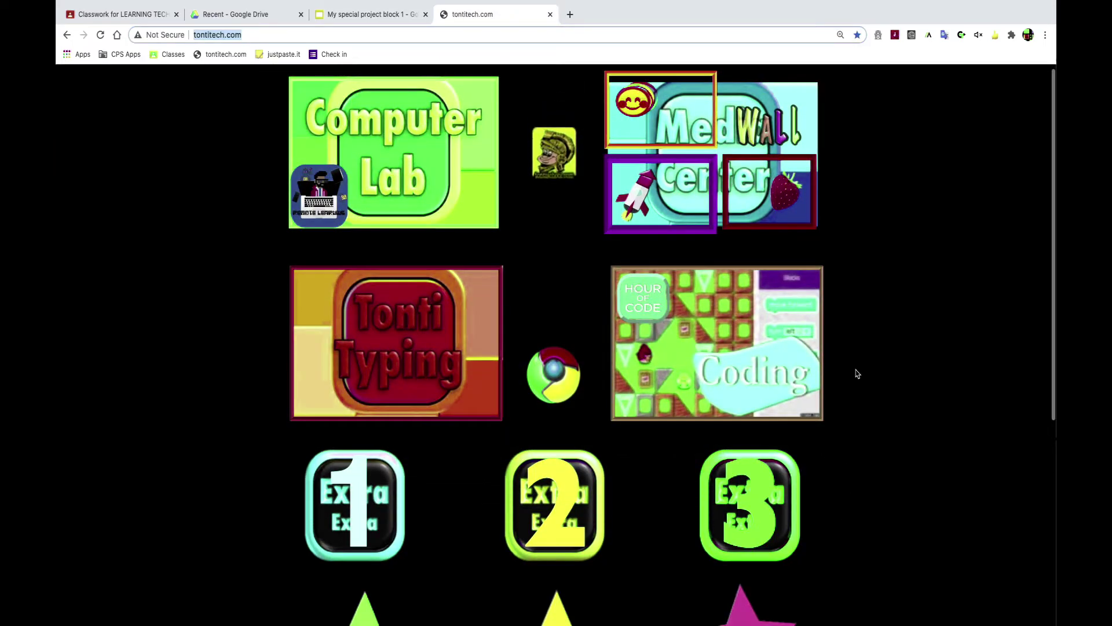
Insert the newest tontitech screenshot file onto the storyboard slide
left_click(387, 17)
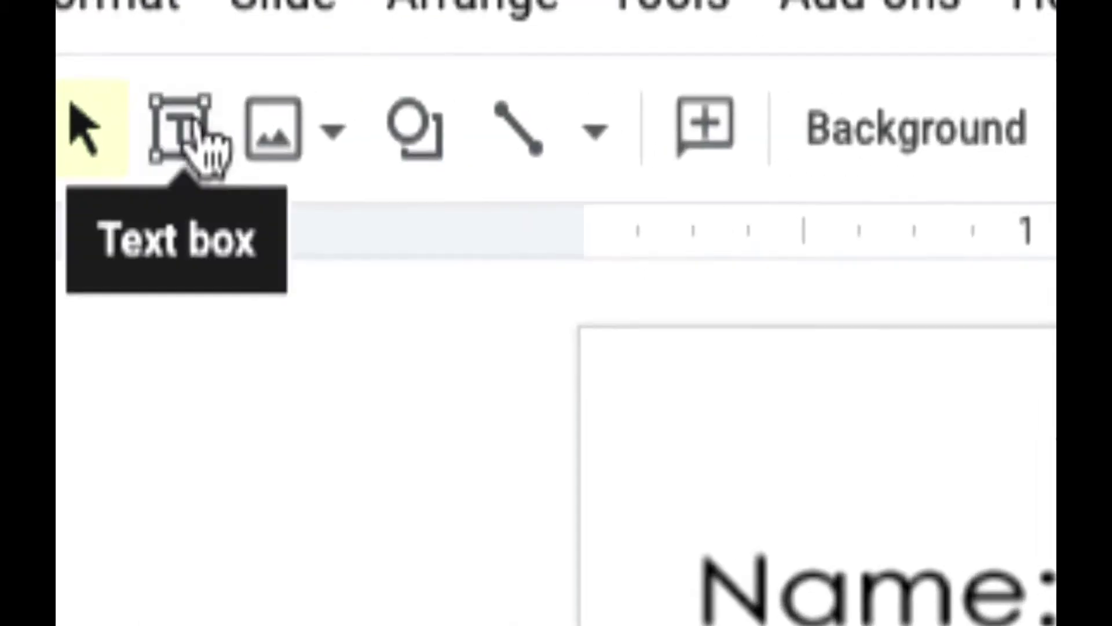
left_click(208, 130)
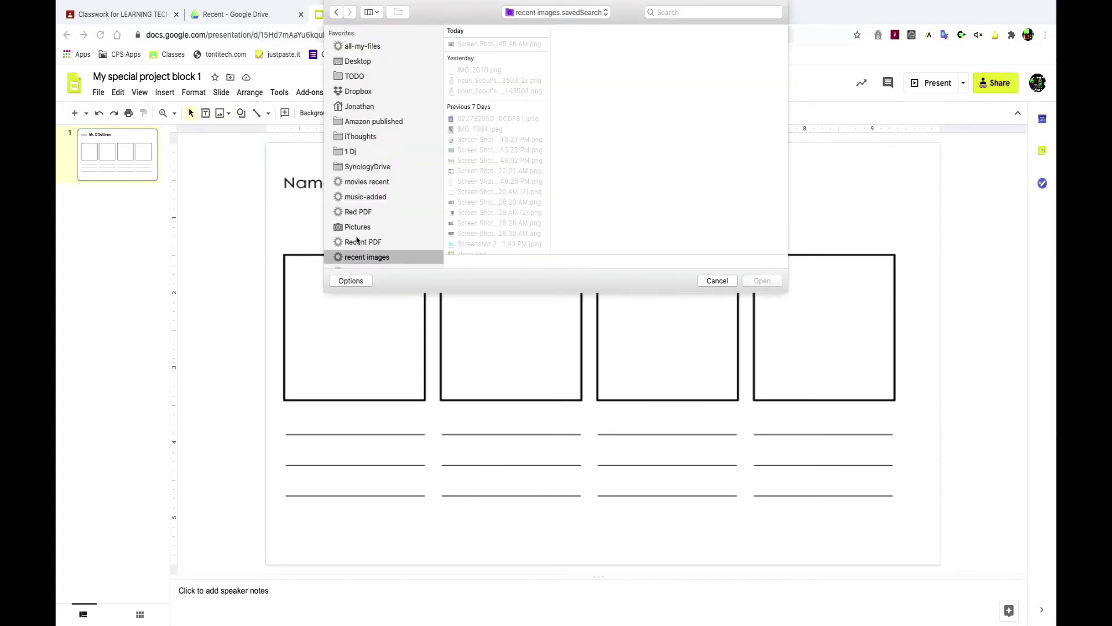
left_click(517, 44)
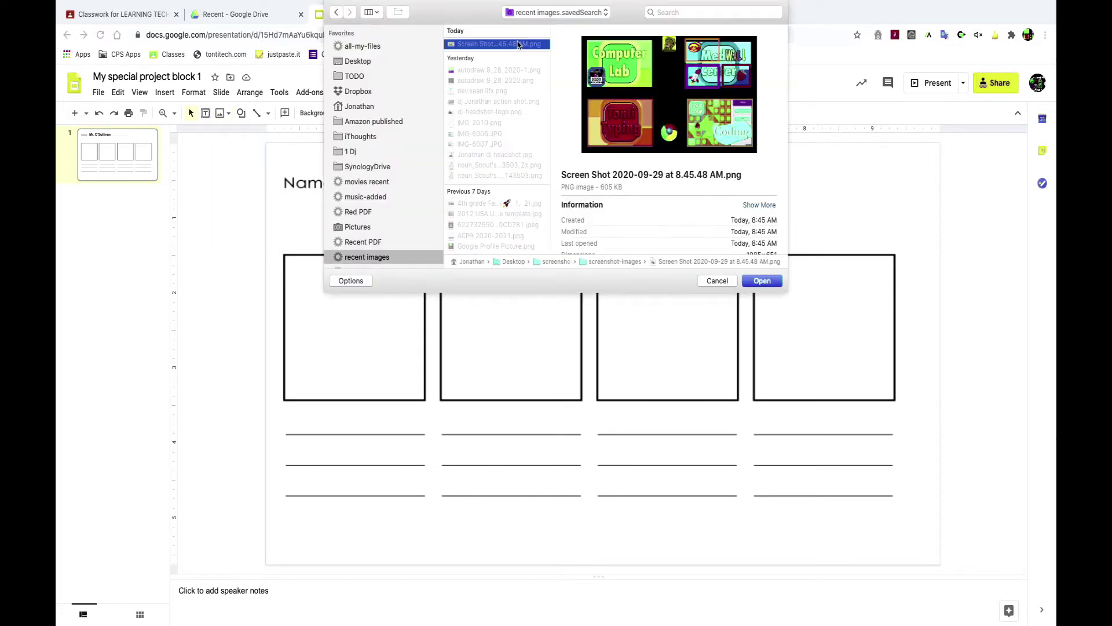
left_click(762, 281)
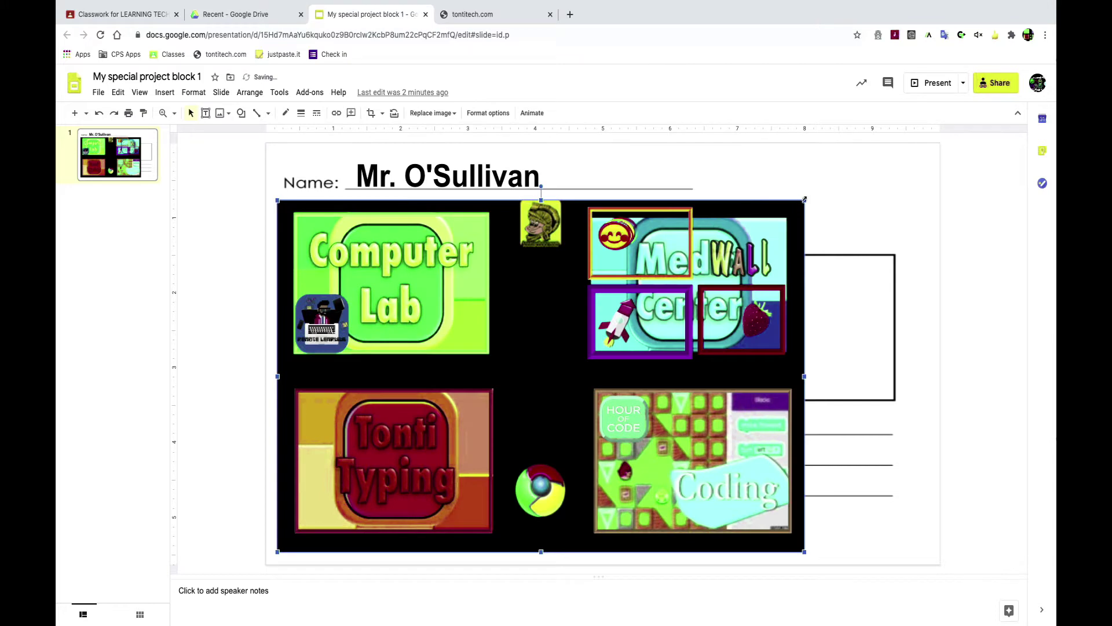
Shrink and reshape the screenshot to fit inside the first storyboard box
left_click_drag(804, 201, 533, 294)
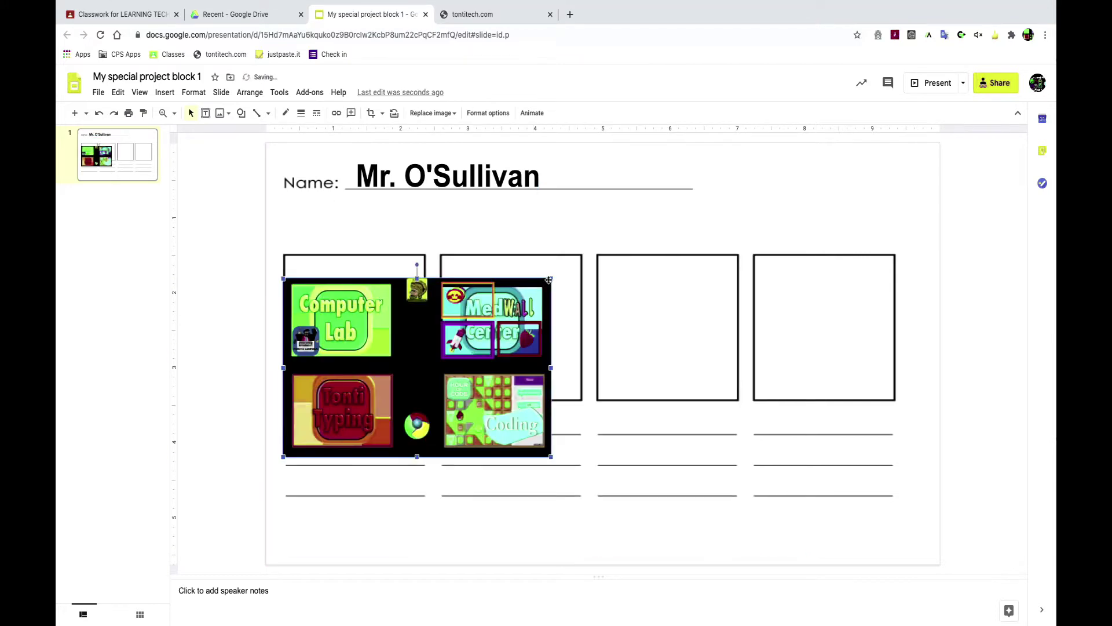
left_click_drag(490, 332, 427, 334)
left_click_drag(479, 252, 412, 264)
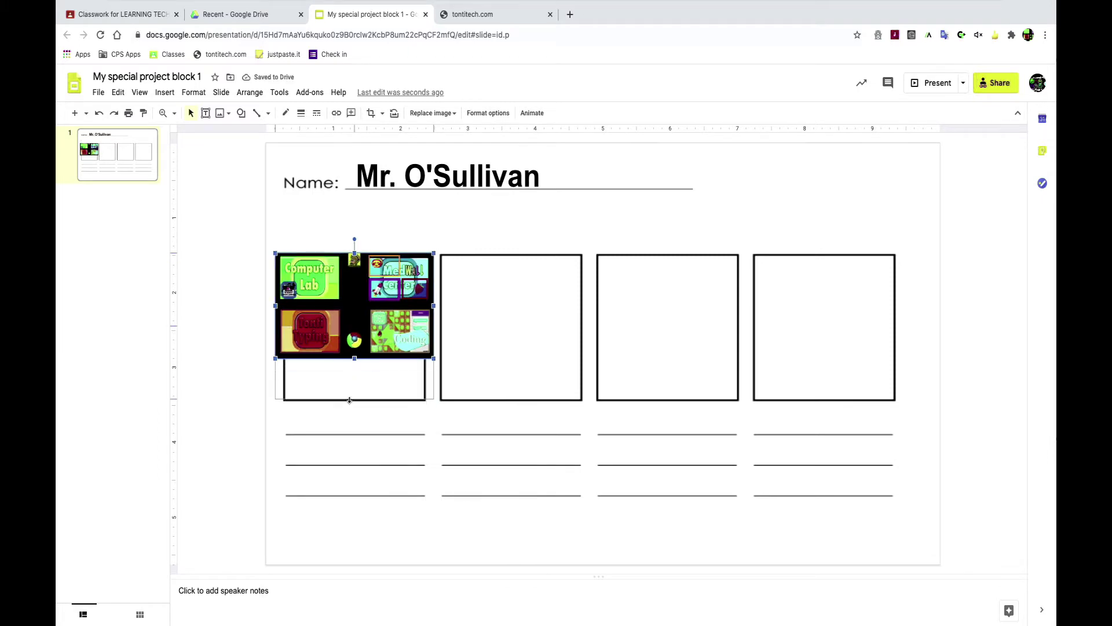
left_click_drag(350, 399, 350, 400)
left_click_drag(432, 327, 425, 327)
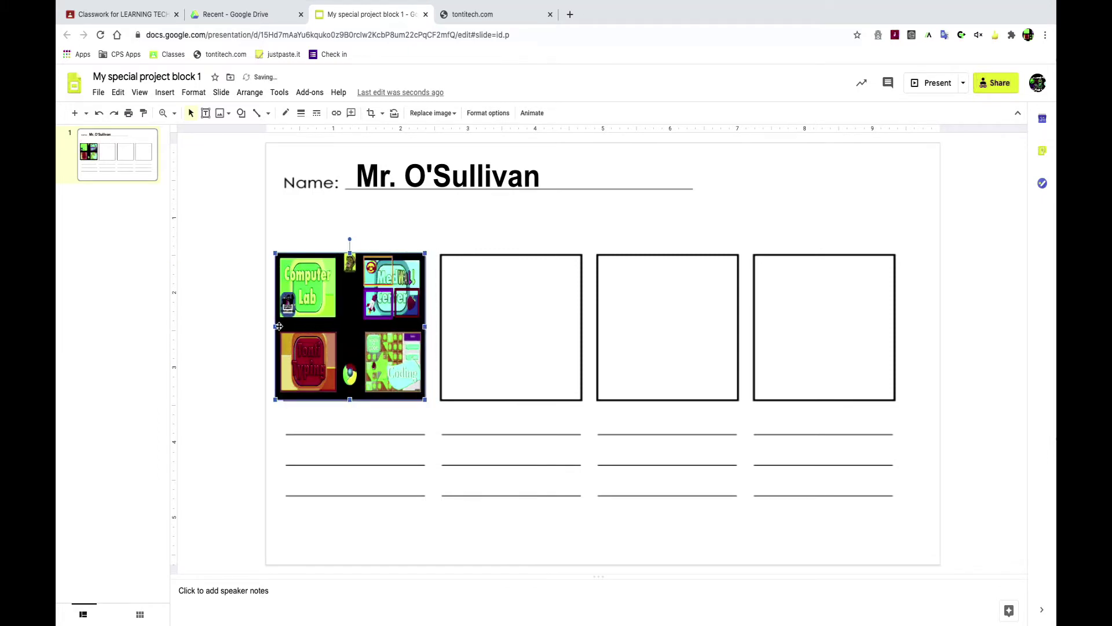
left_click_drag(279, 326, 284, 326)
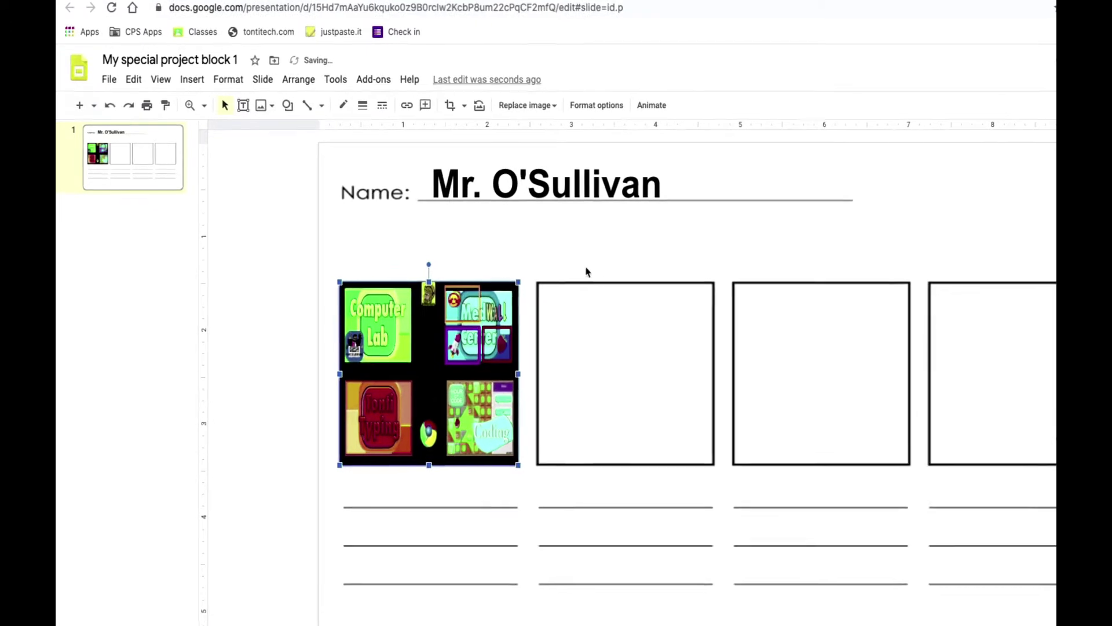
Add a text box over the first answer lines, sized and positioned just under the image
left_click(586, 271)
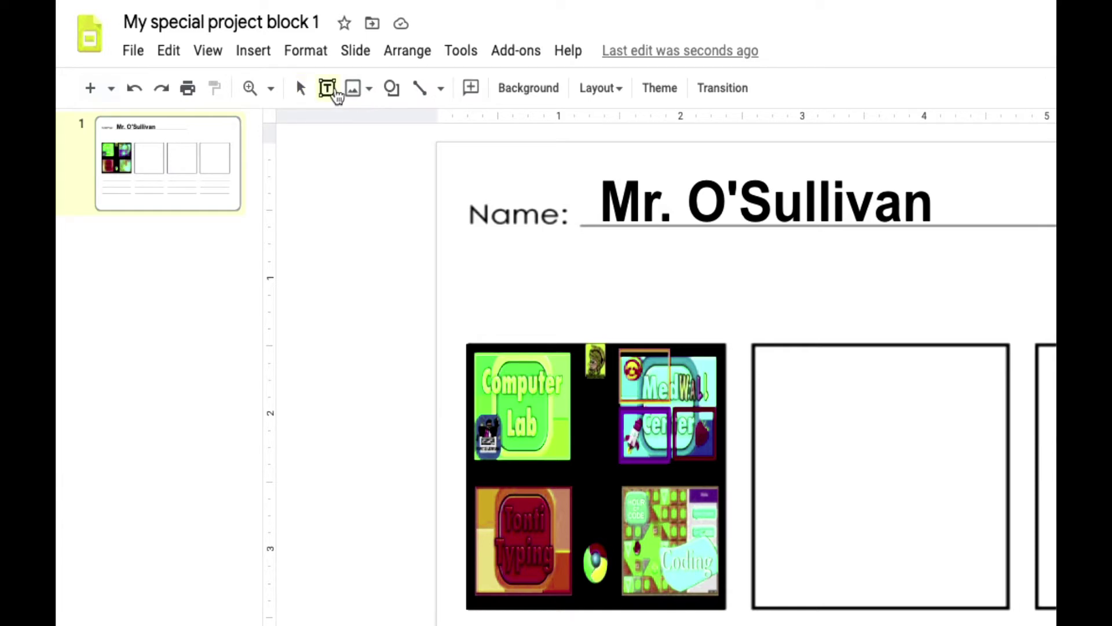
left_click(328, 88)
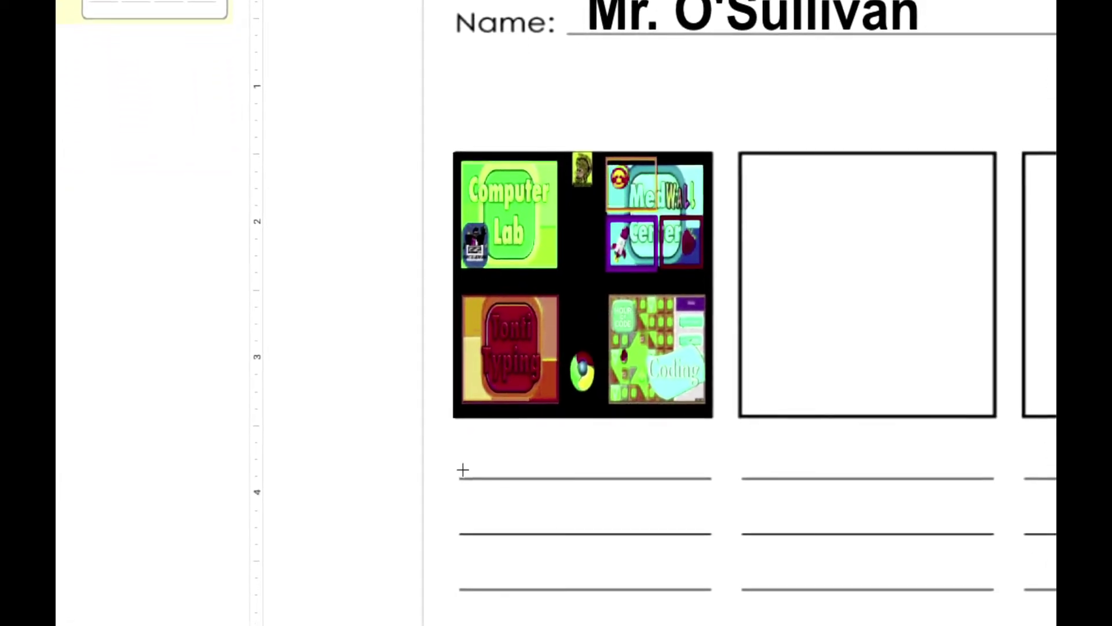
left_click(462, 470)
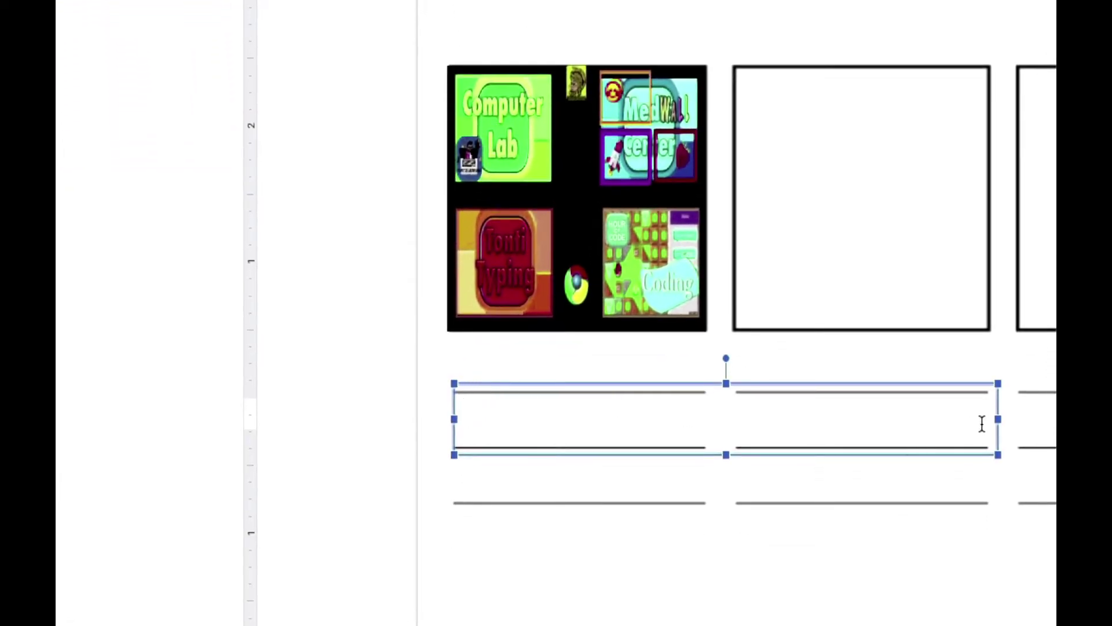
left_click_drag(996, 419, 705, 437)
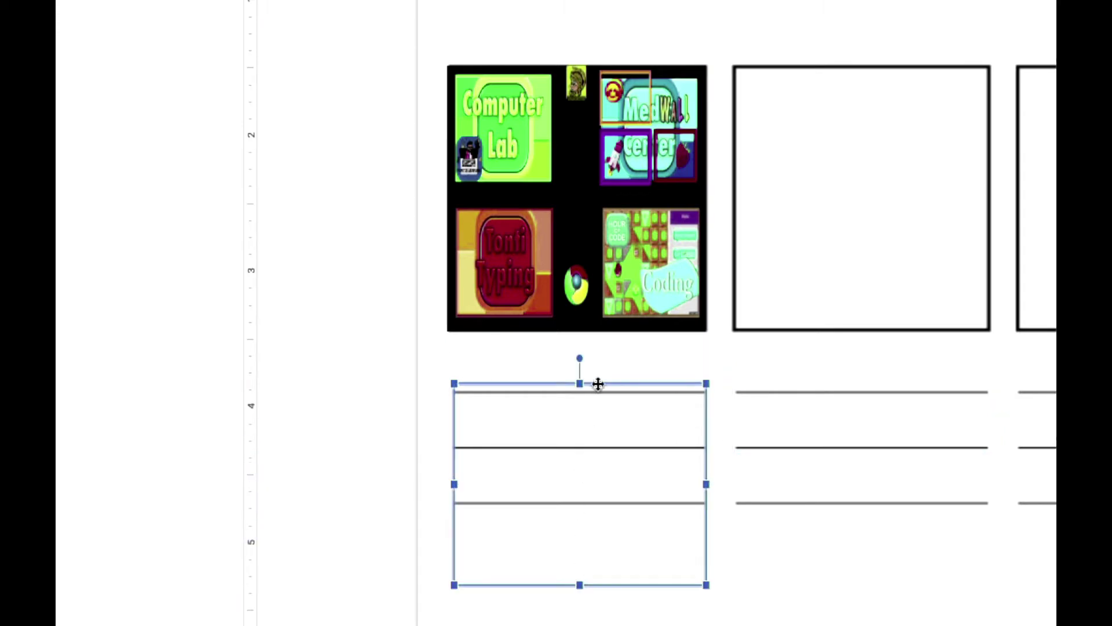
left_click_drag(598, 383, 577, 346)
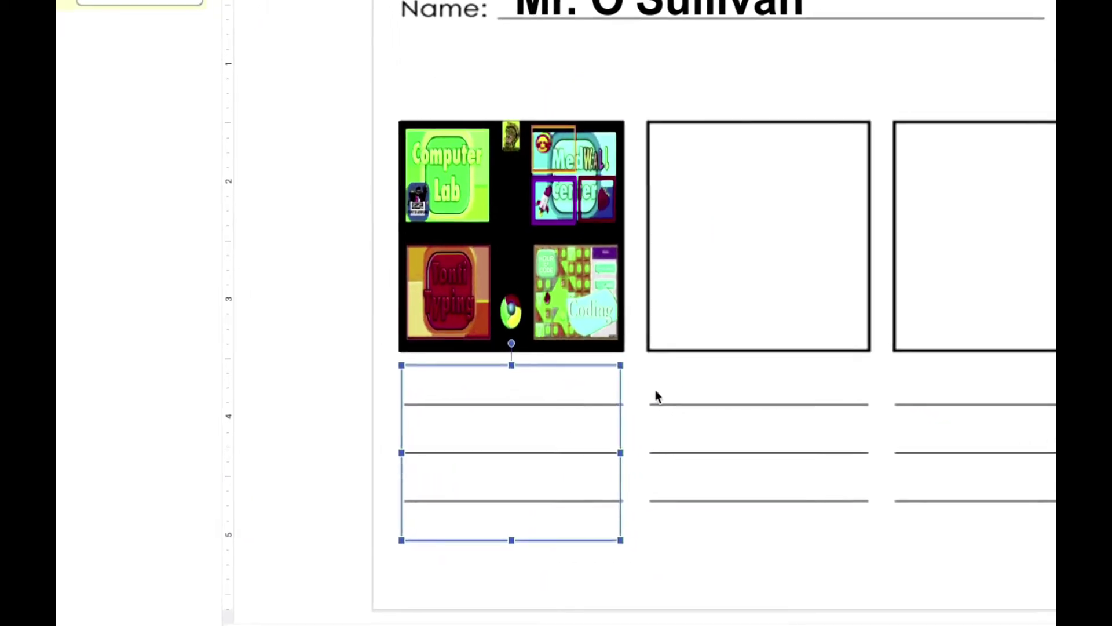
Type 'My project is about' in the new text box and select all its text
left_click(596, 430)
type("My project is about")
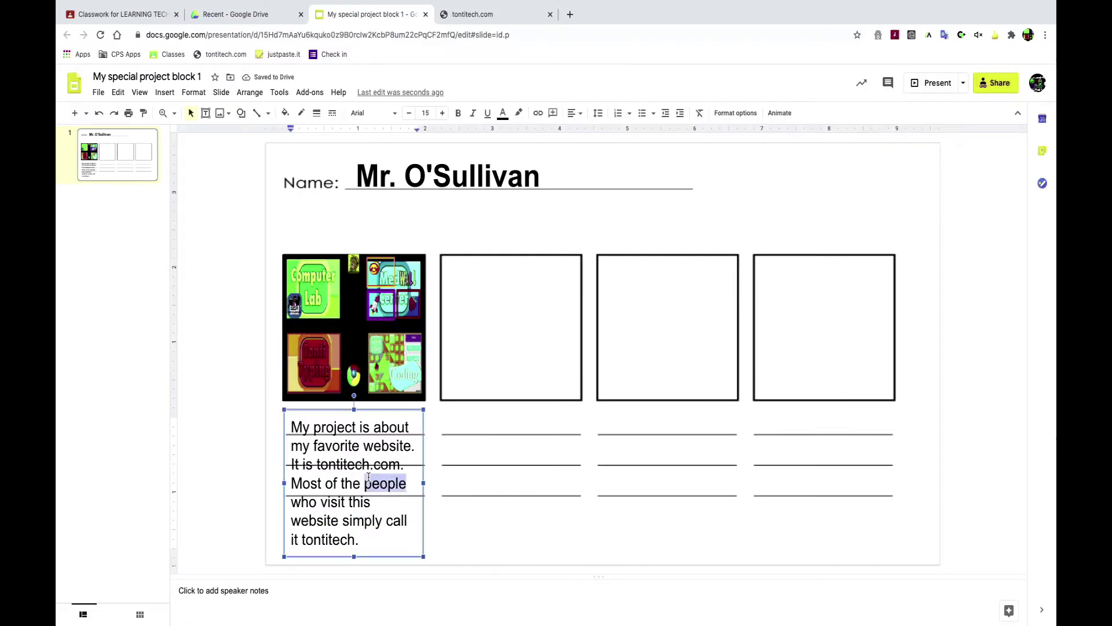
key("ctrl+a")
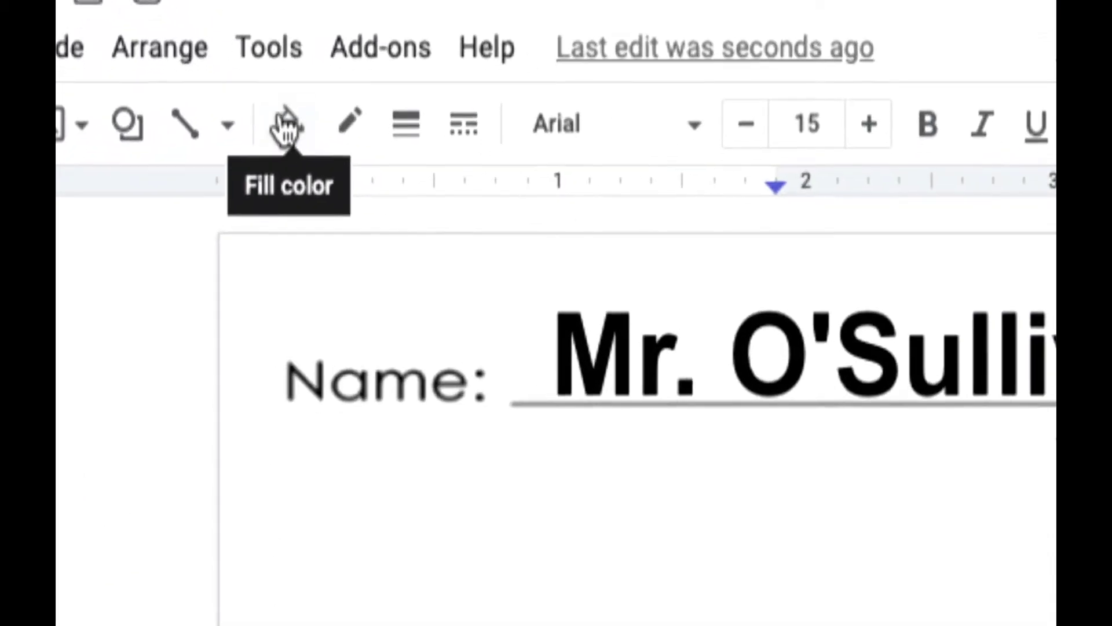
Fill the description box white, widen it slightly, then change its fill to transparent
left_click(286, 113)
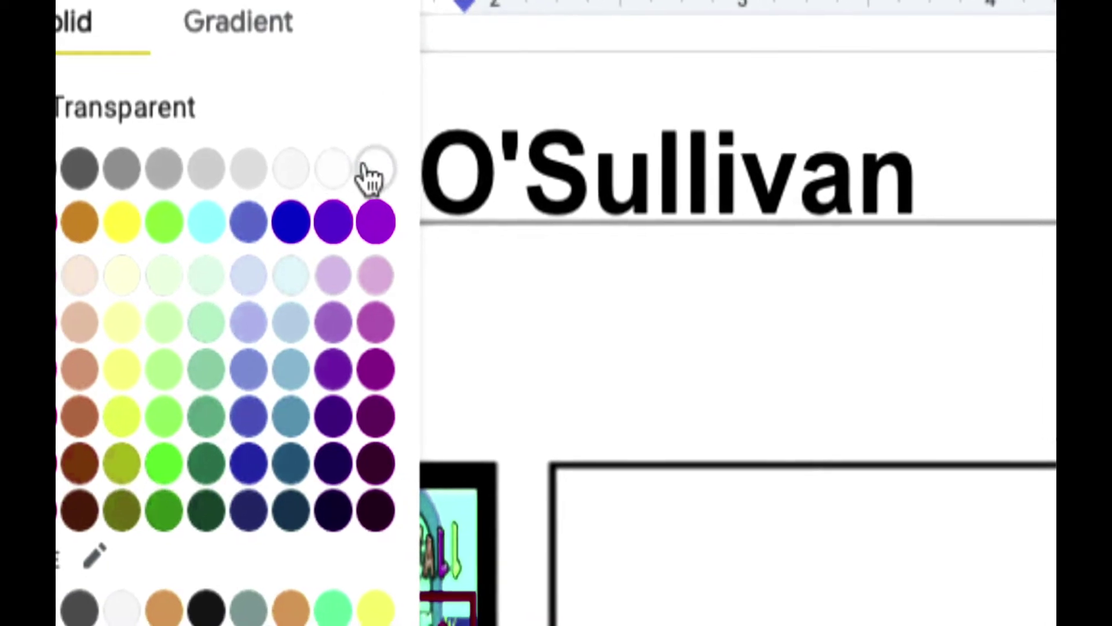
left_click(364, 168)
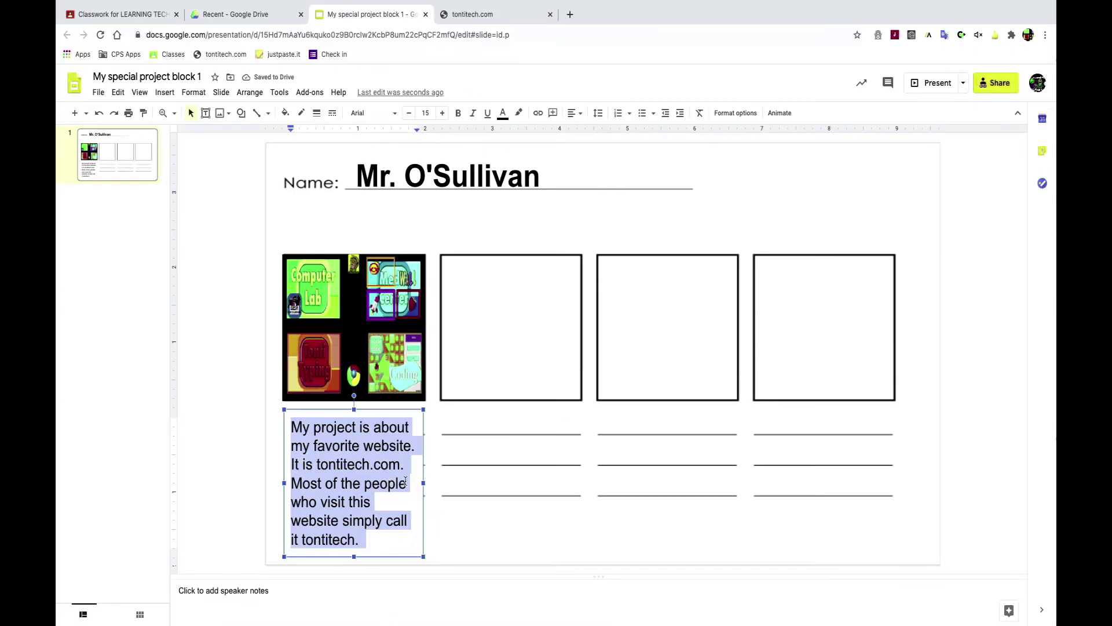
left_click_drag(423, 482, 433, 482)
left_click(234, 181)
left_click(345, 410)
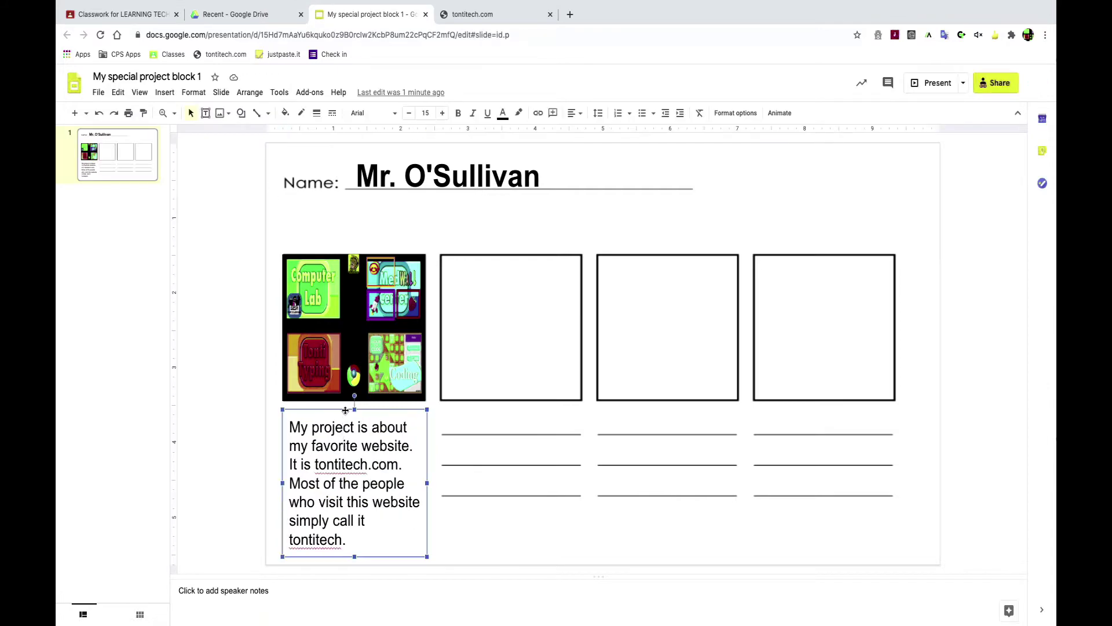
left_click(286, 113)
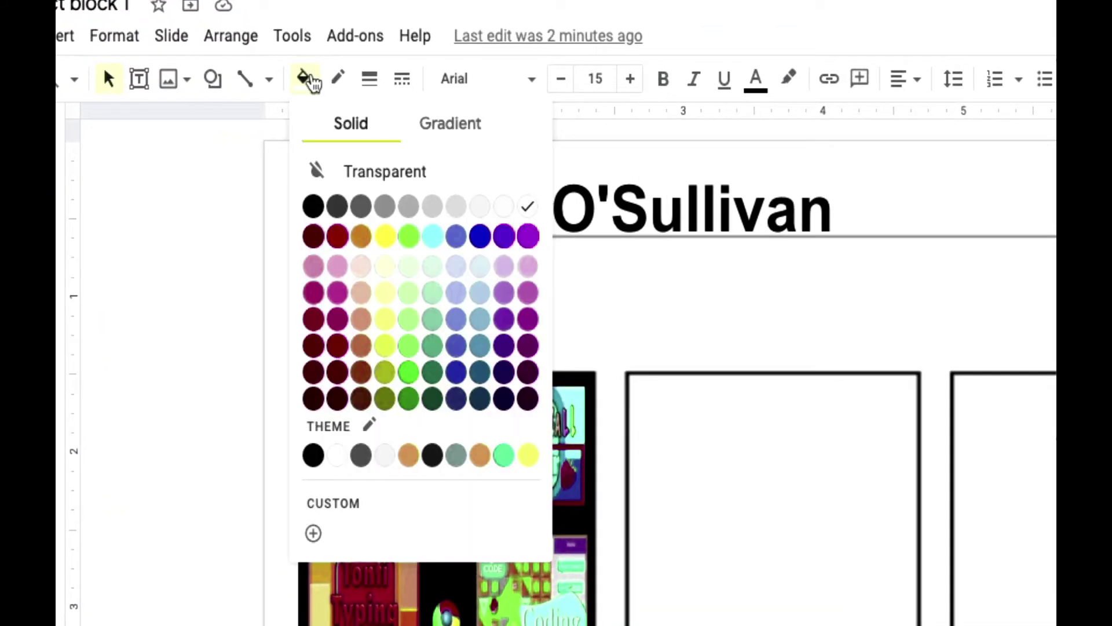
left_click(373, 160)
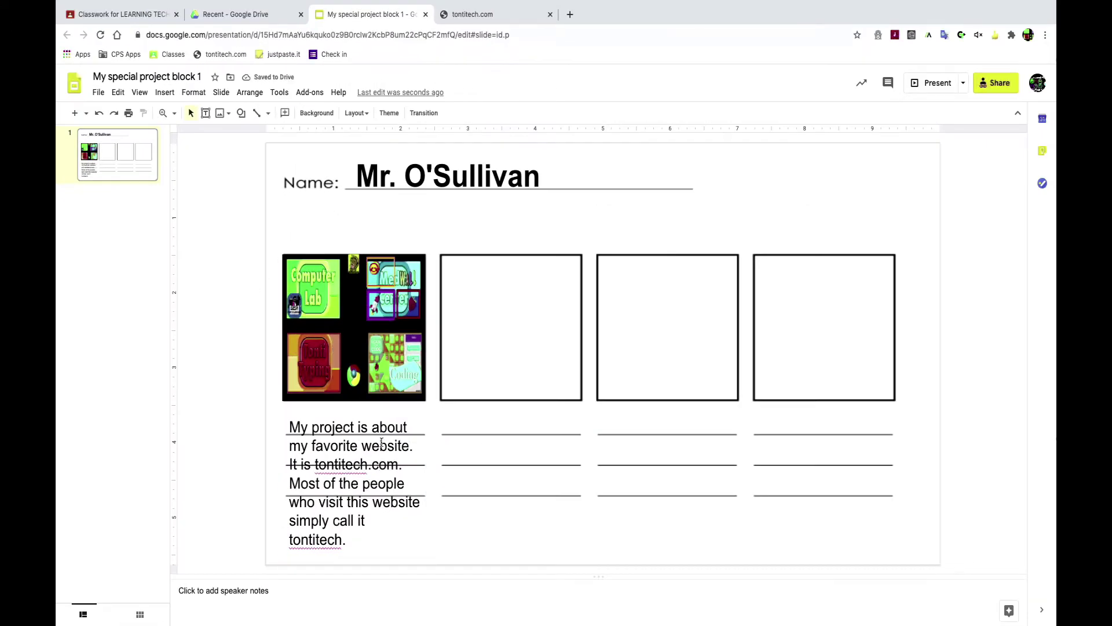
Draw a rectangle covering the whole slide and send it to the back
left_click(241, 224)
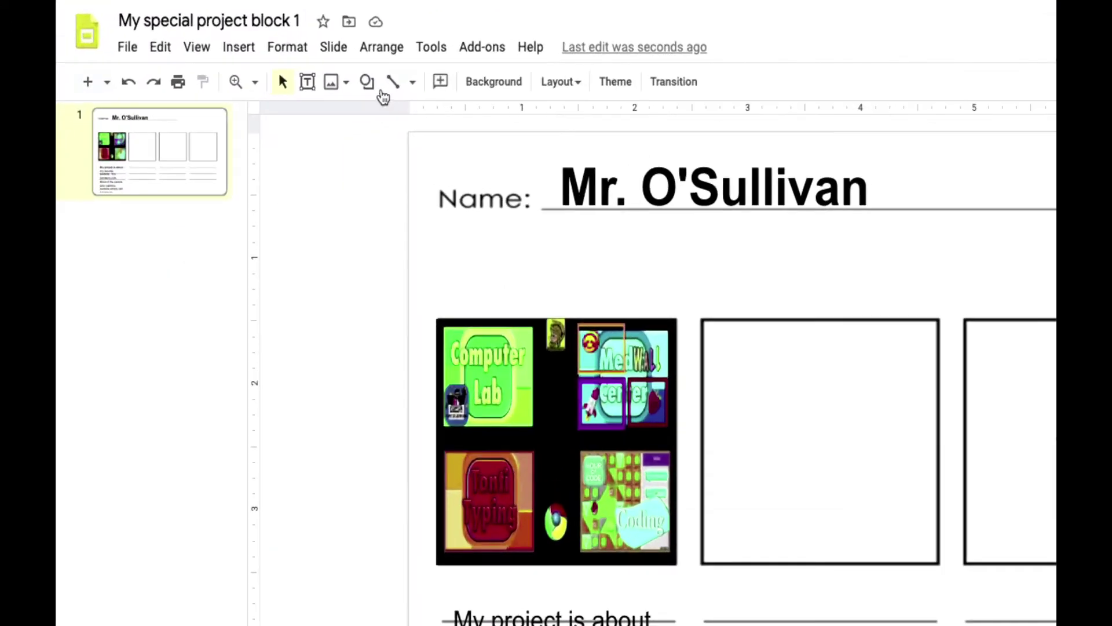
left_click(241, 113)
mouse_move(259, 139)
left_click(507, 123)
left_click_drag(476, 155, 1111, 625)
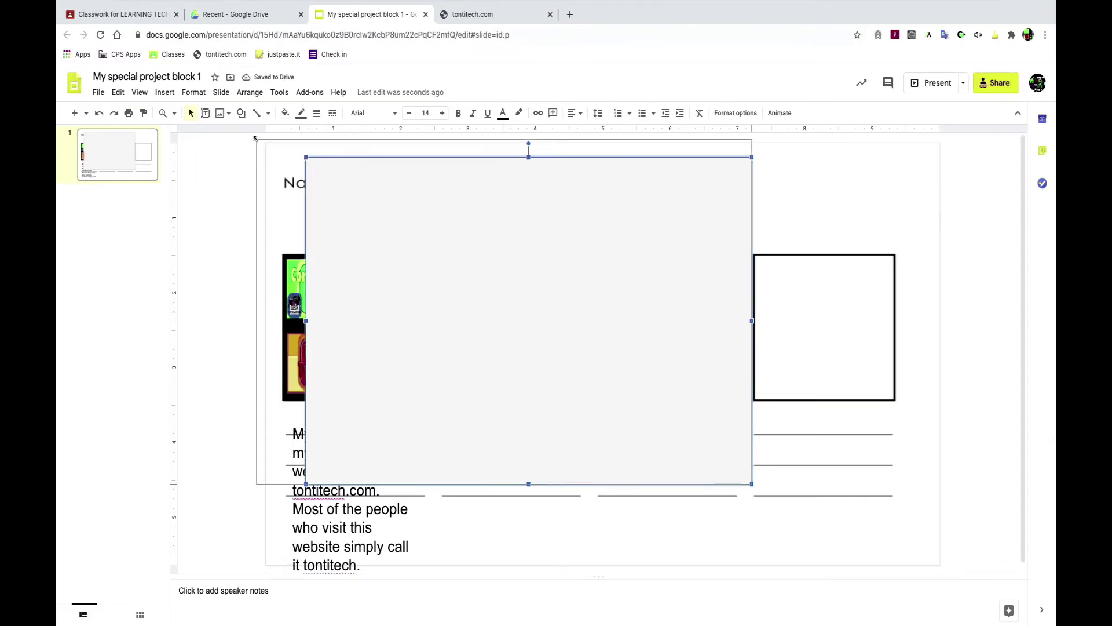
left_click_drag(255, 138, 256, 139)
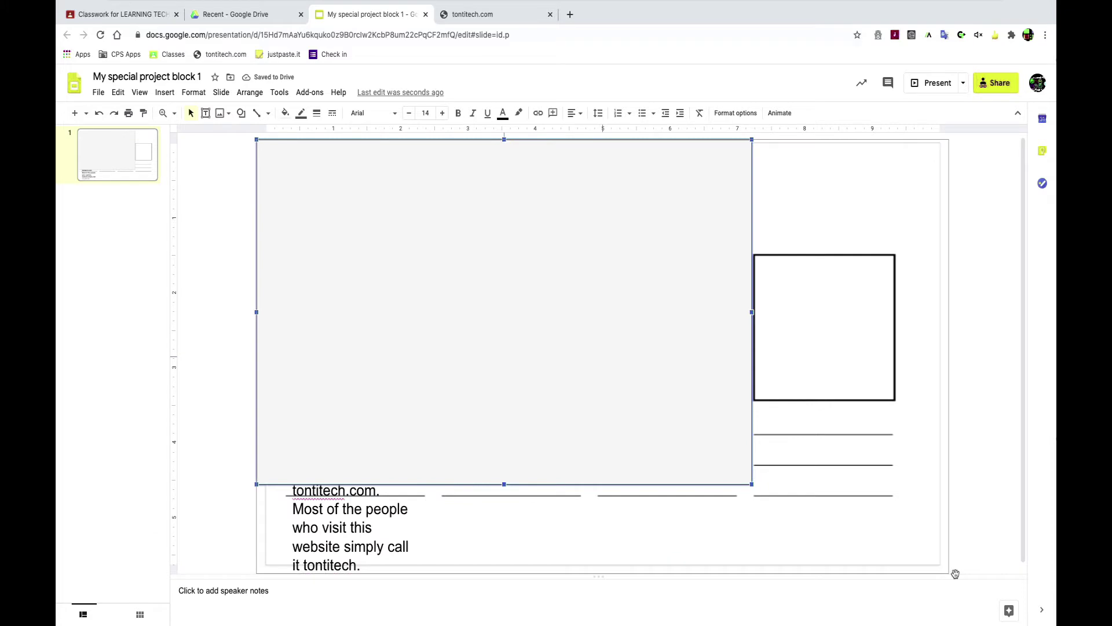
left_click_drag(947, 573, 947, 573)
right_click(863, 477)
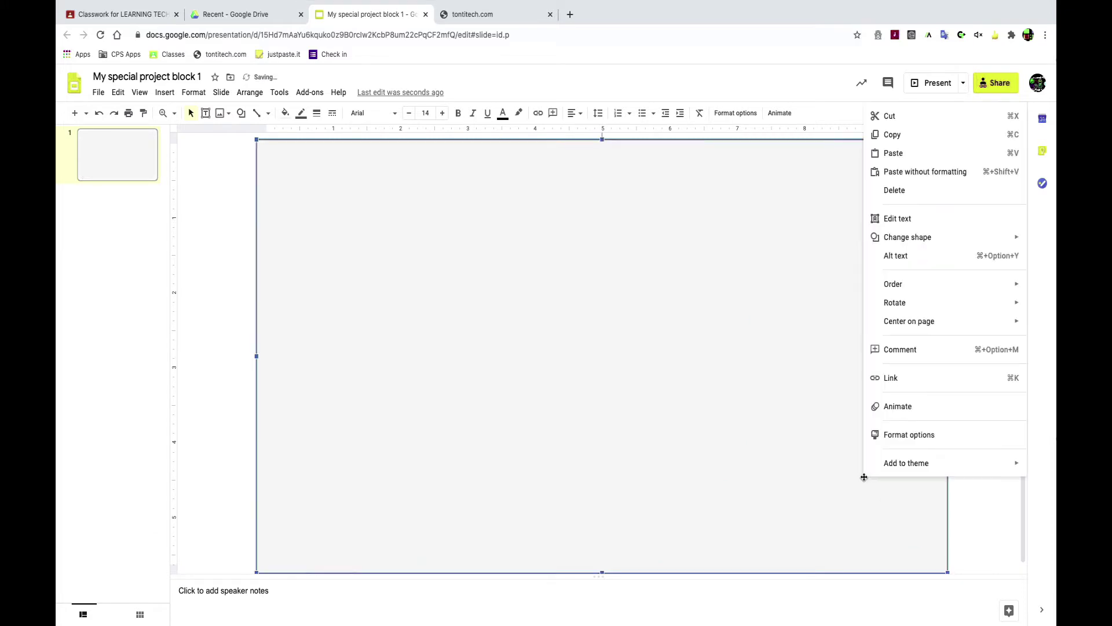
mouse_move(848, 309)
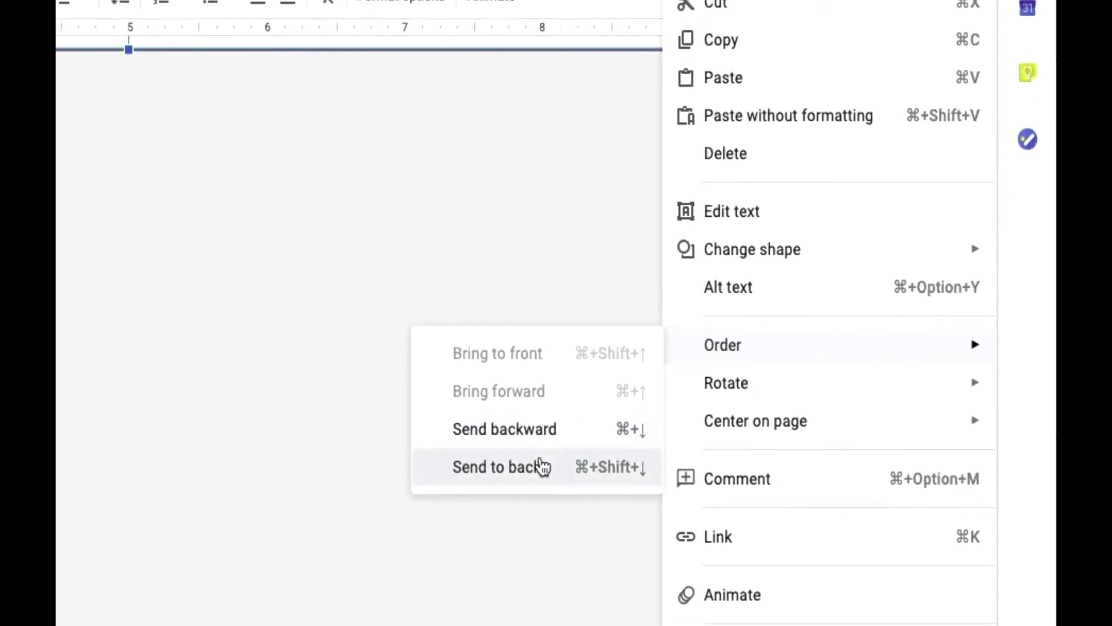
left_click(533, 470)
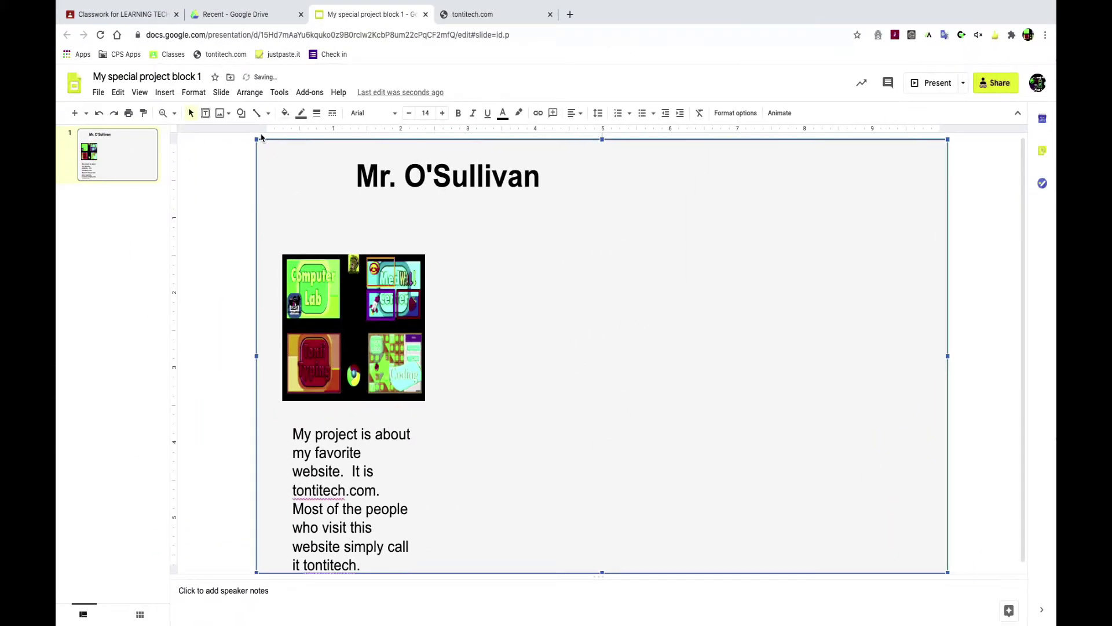
Give the rectangle a custom near-black semi-transparent fill, #140e0e9b
left_click(284, 113)
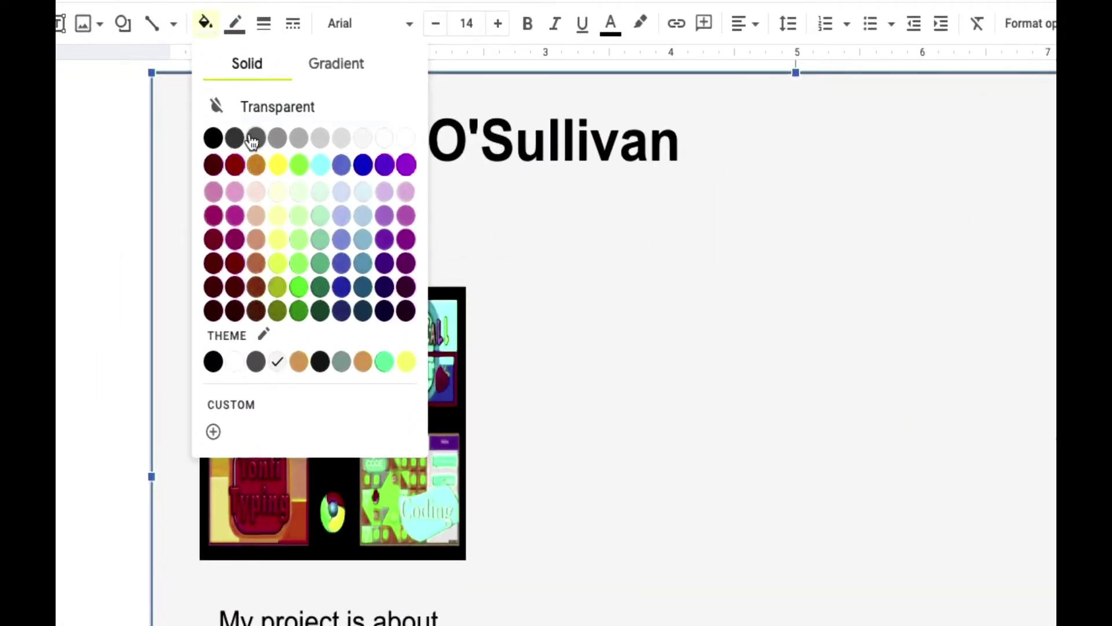
left_click(230, 405)
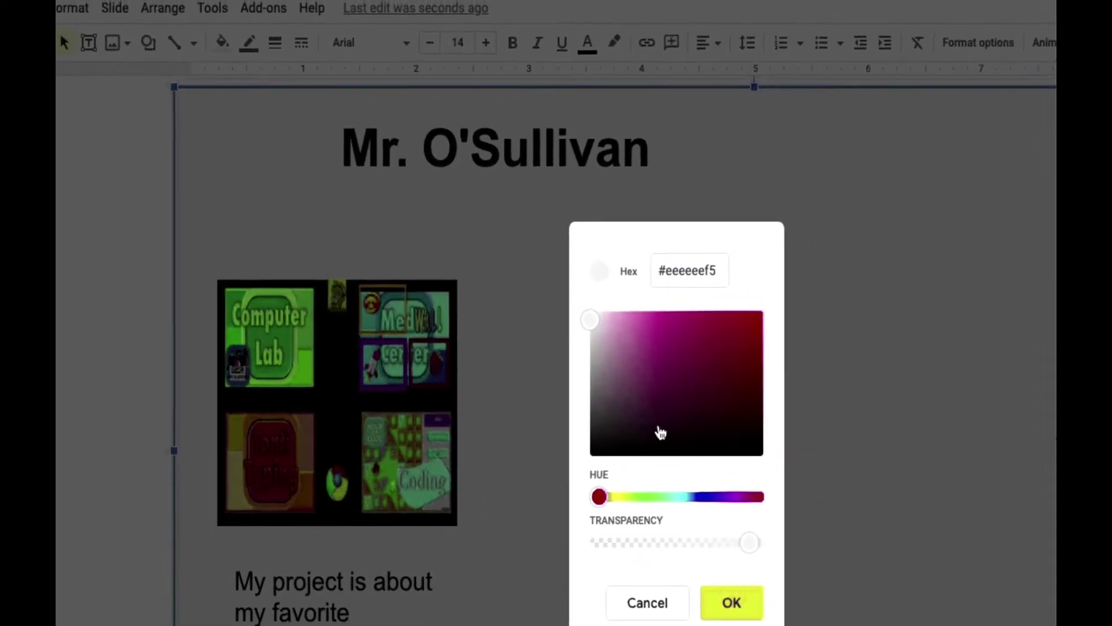
left_click(641, 444)
left_click_drag(684, 542, 662, 543)
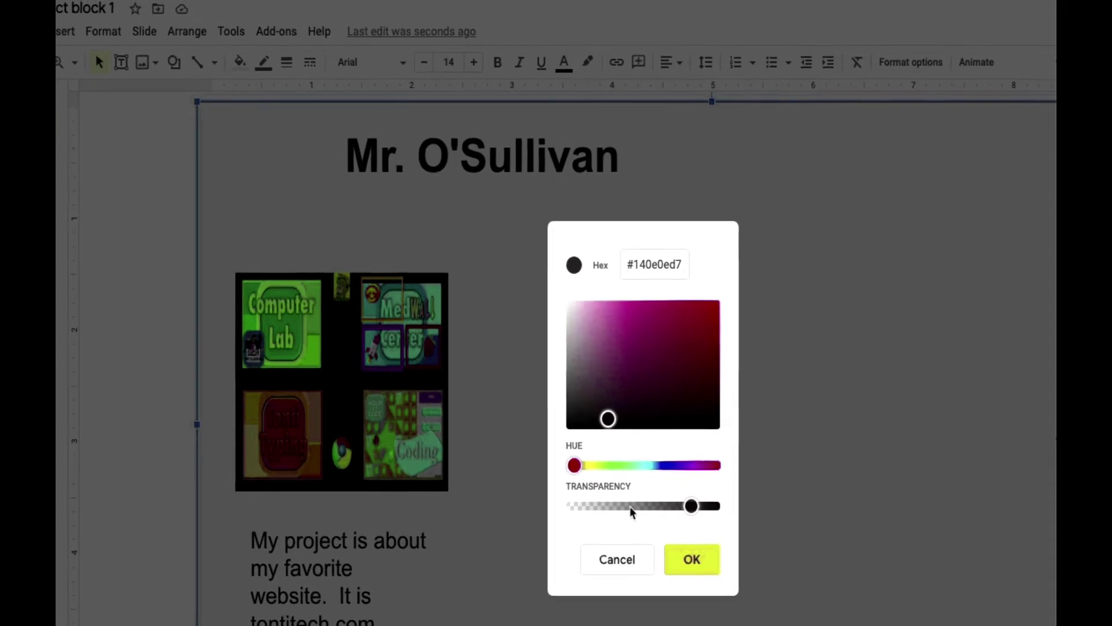
left_click_drag(631, 507, 659, 507)
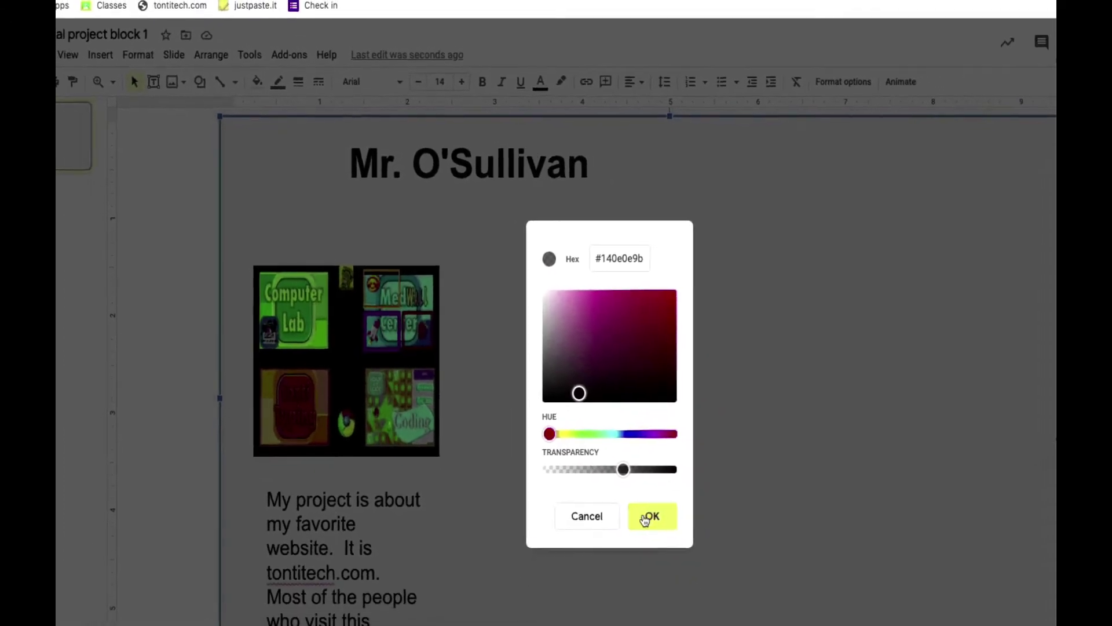
left_click(645, 520)
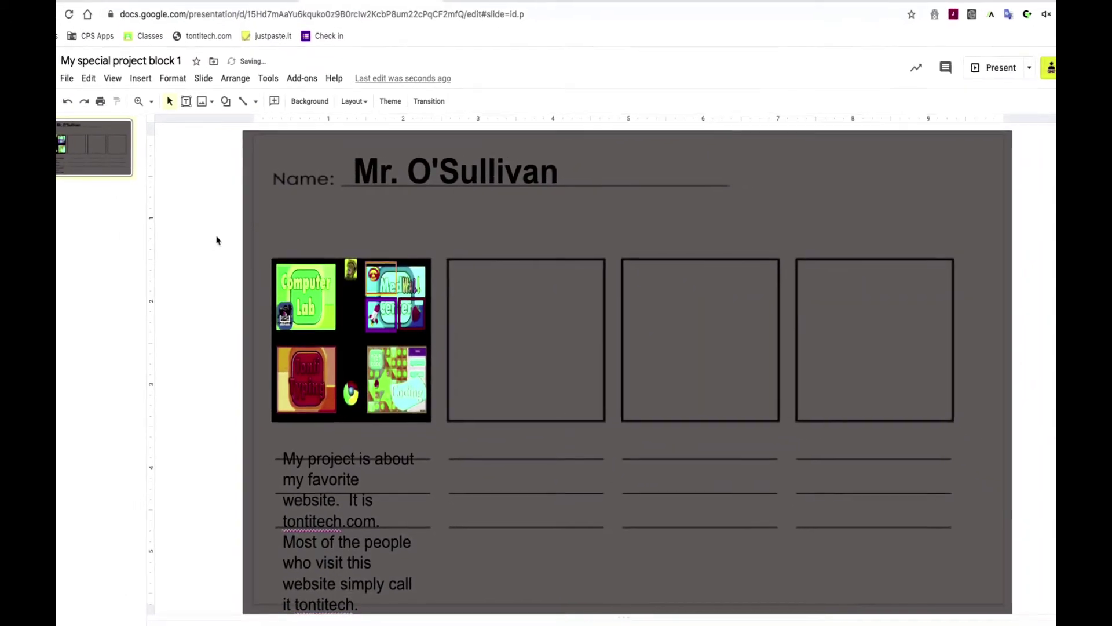
Upload the rocket screenshot and fit it into the second storyboard frame
left_click(140, 78)
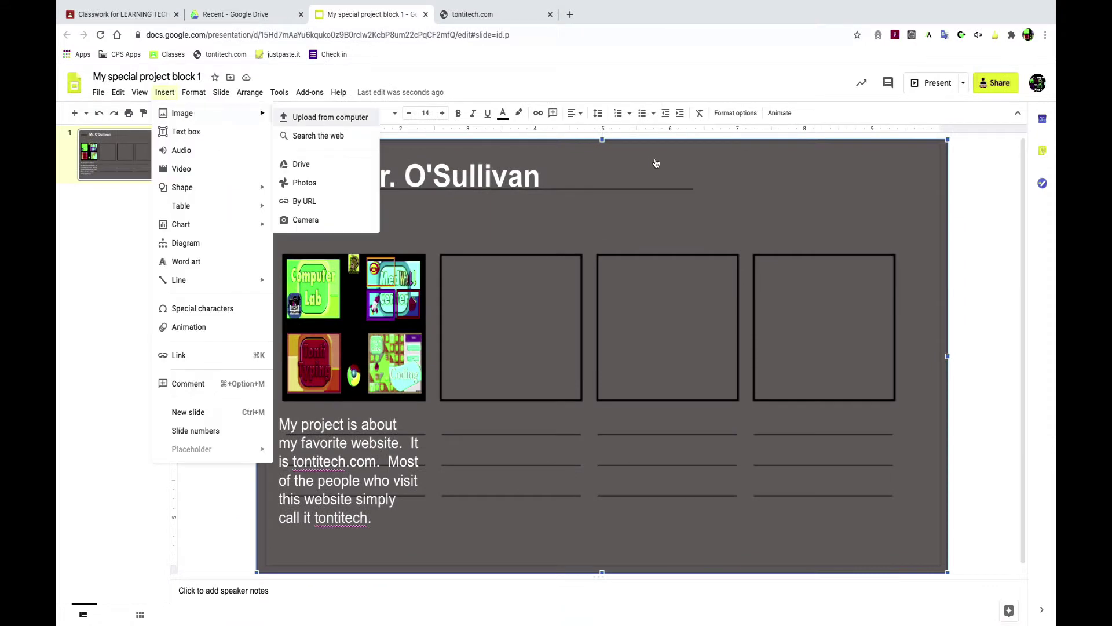
left_click(331, 117)
left_click(493, 40)
left_click(579, 40)
left_click(753, 278)
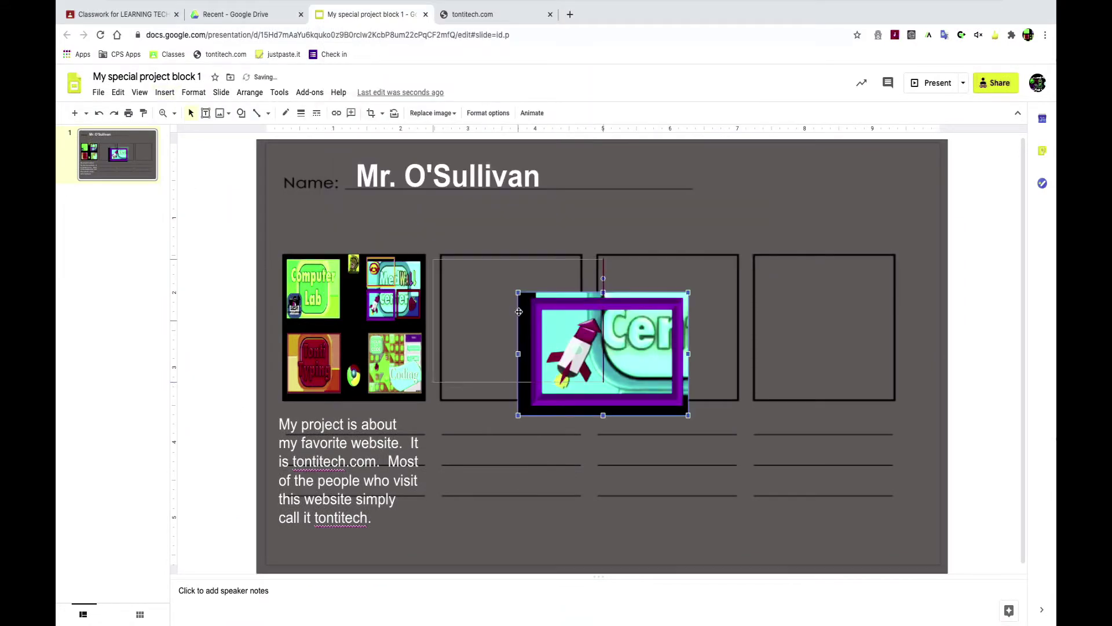
left_click_drag(519, 311, 445, 272)
left_click_drag(611, 377, 584, 400)
left_click(412, 497)
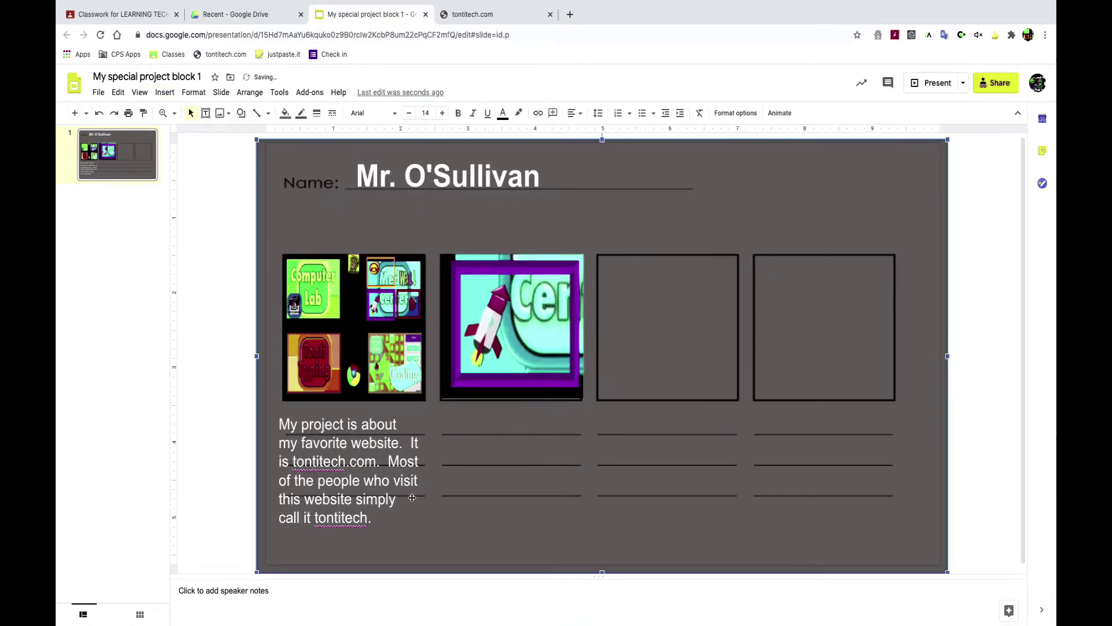
Upload the strawberry screenshot and move it into the third storyboard frame
left_click(160, 93)
mouse_move(185, 113)
left_click(318, 119)
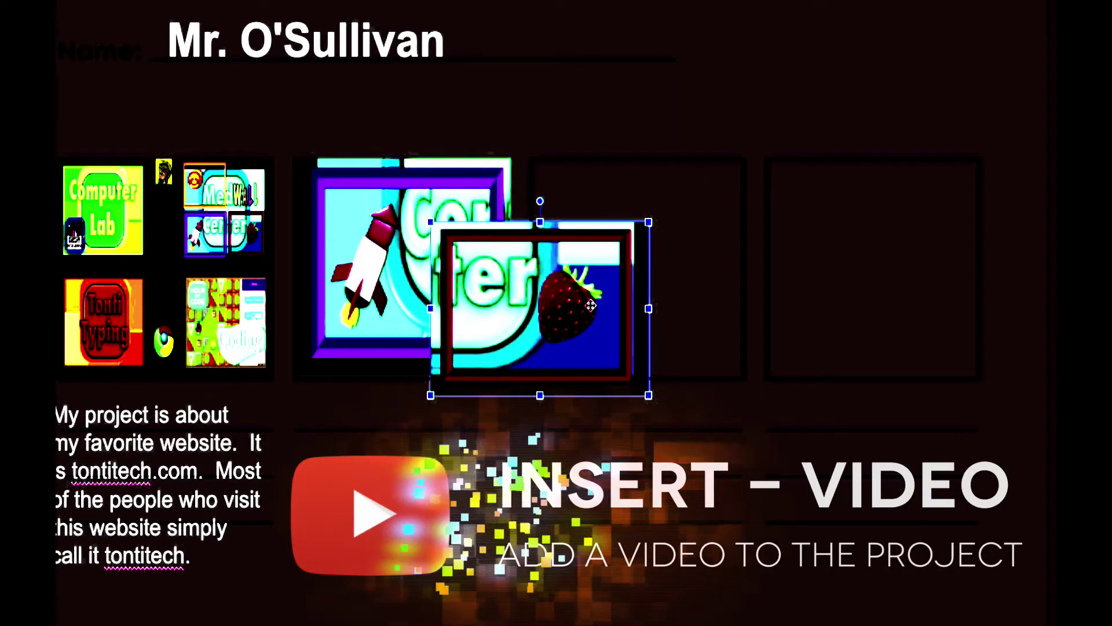
left_click_drag(590, 305, 740, 267)
left_click(483, 115)
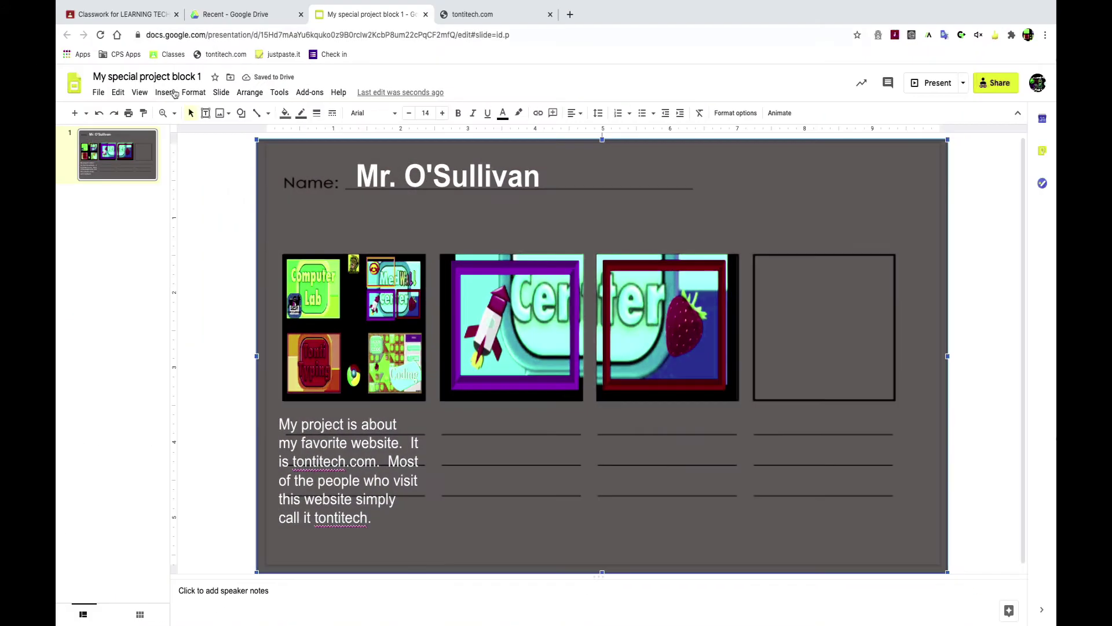
Open the Insert video dialog from the Insert menu
left_click(166, 90)
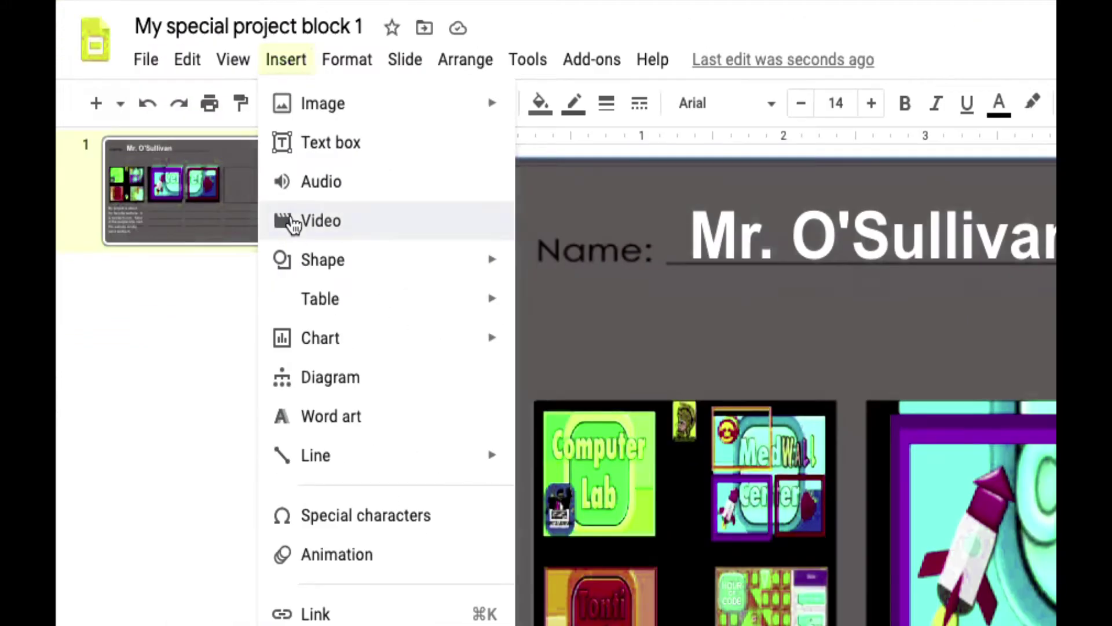
left_click(280, 239)
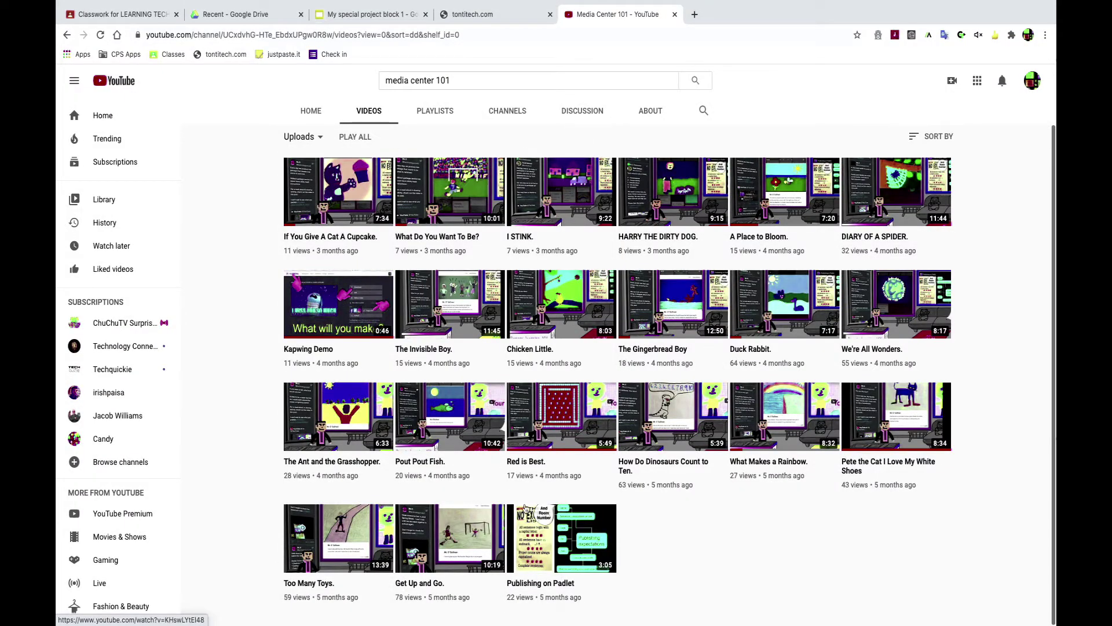
Copy the youtu.be share link of the Publishing on Padlet YouTube video
left_click(537, 548)
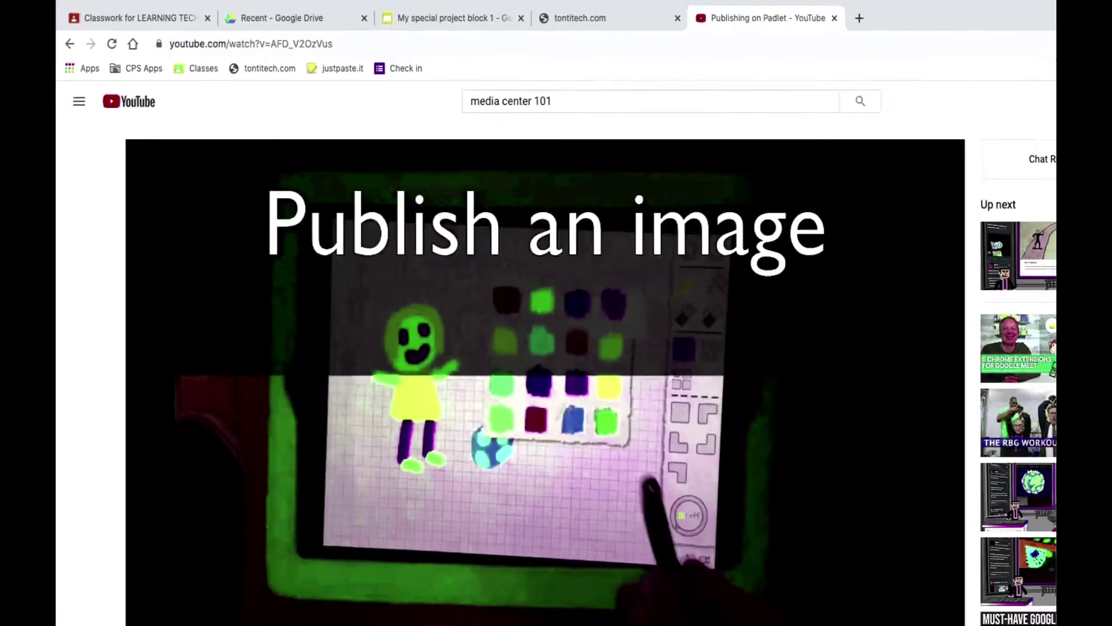
scroll(940, 523, "down", 3)
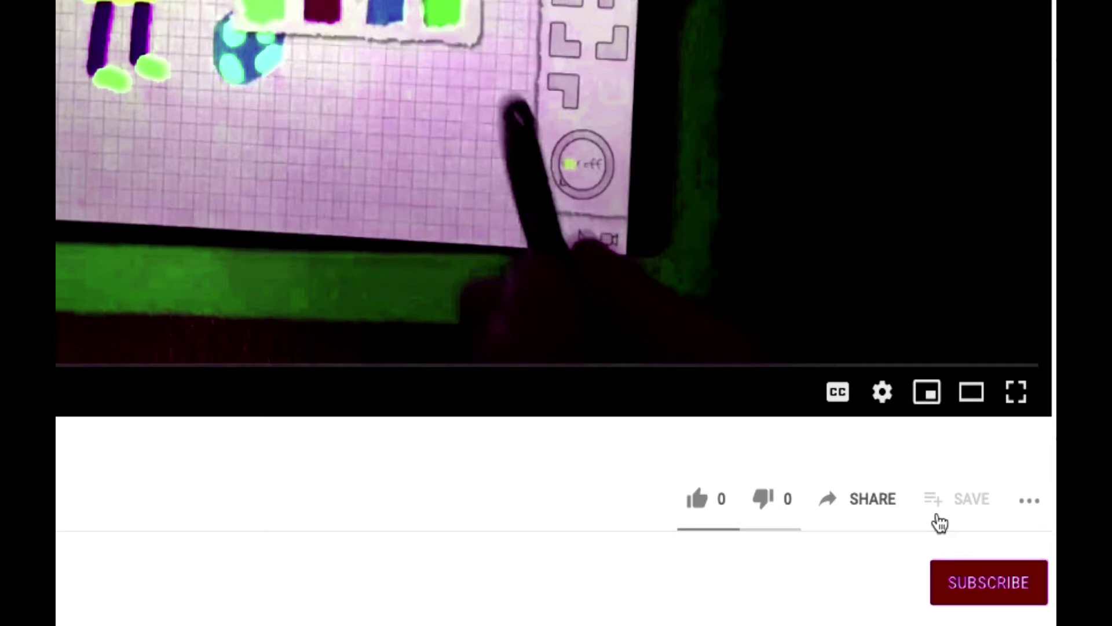
left_click(872, 500)
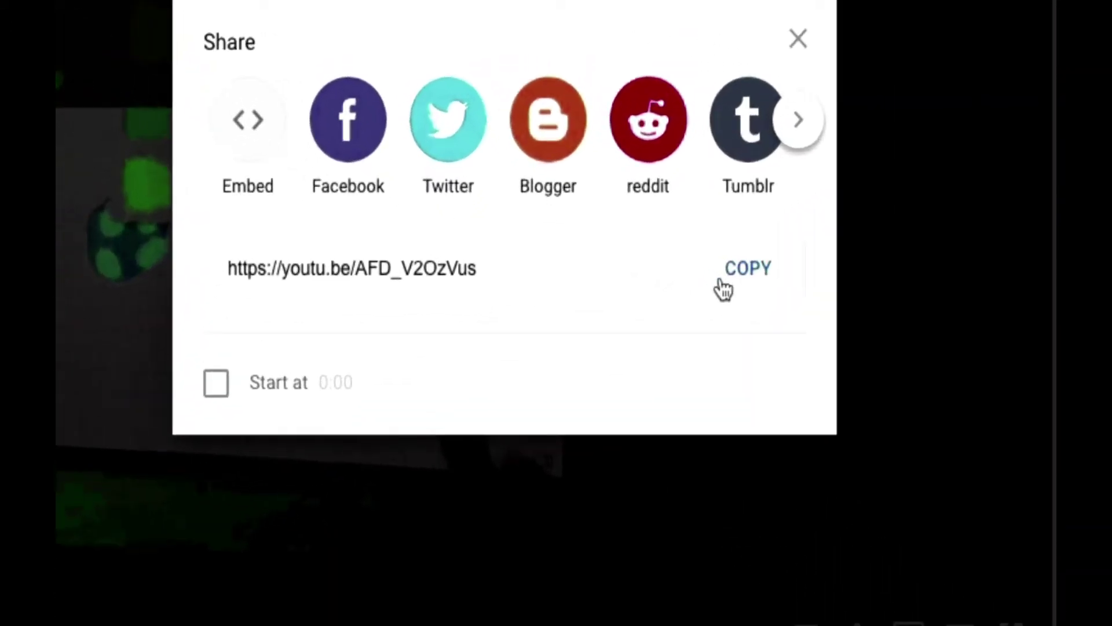
left_click(666, 290)
left_click(744, 278)
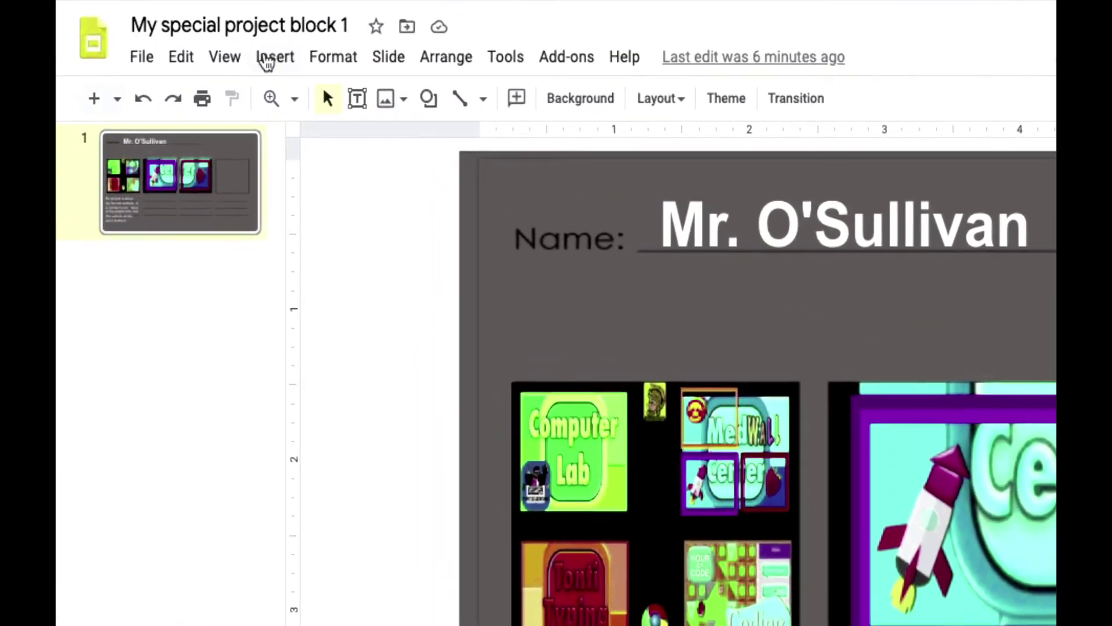
Insert the copied Publishing on Padlet YouTube link onto the slide as a video by URL
left_click(163, 92)
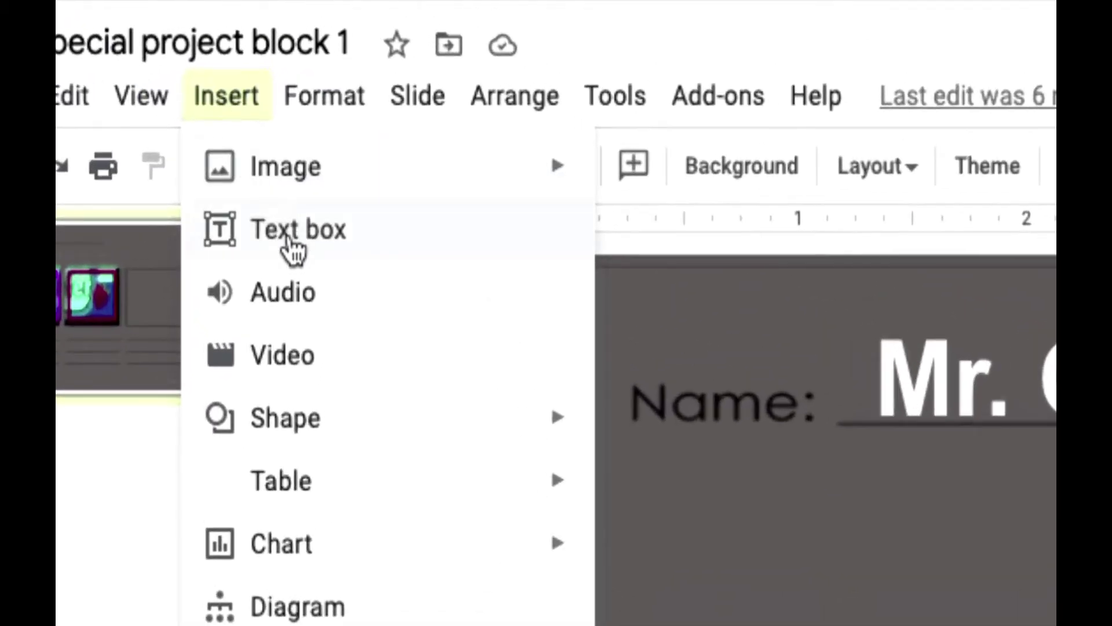
left_click(317, 359)
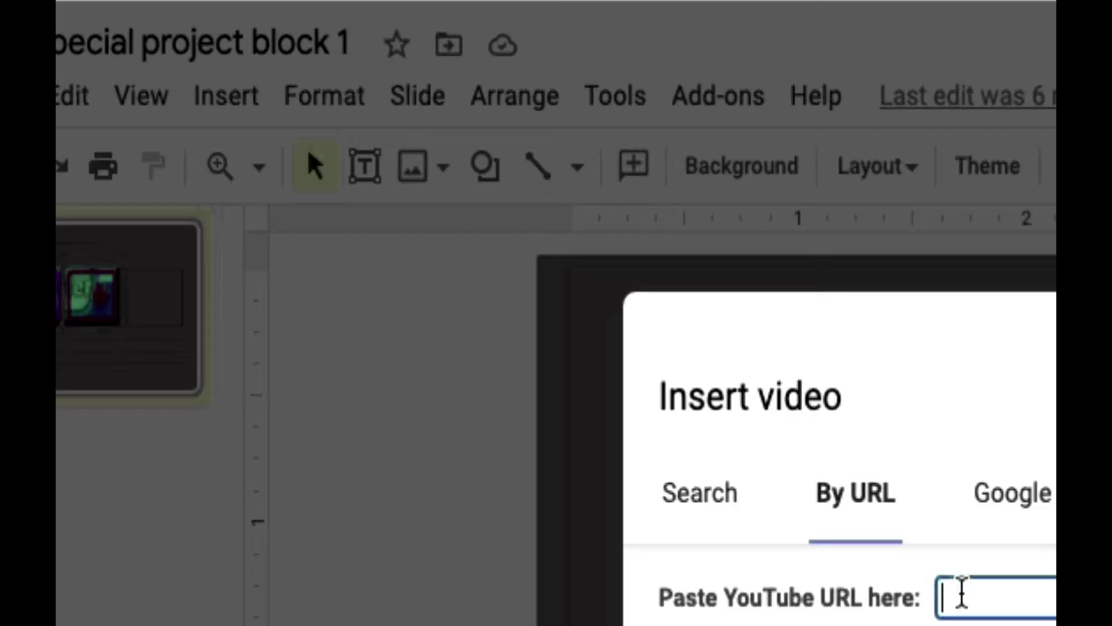
right_click(737, 361)
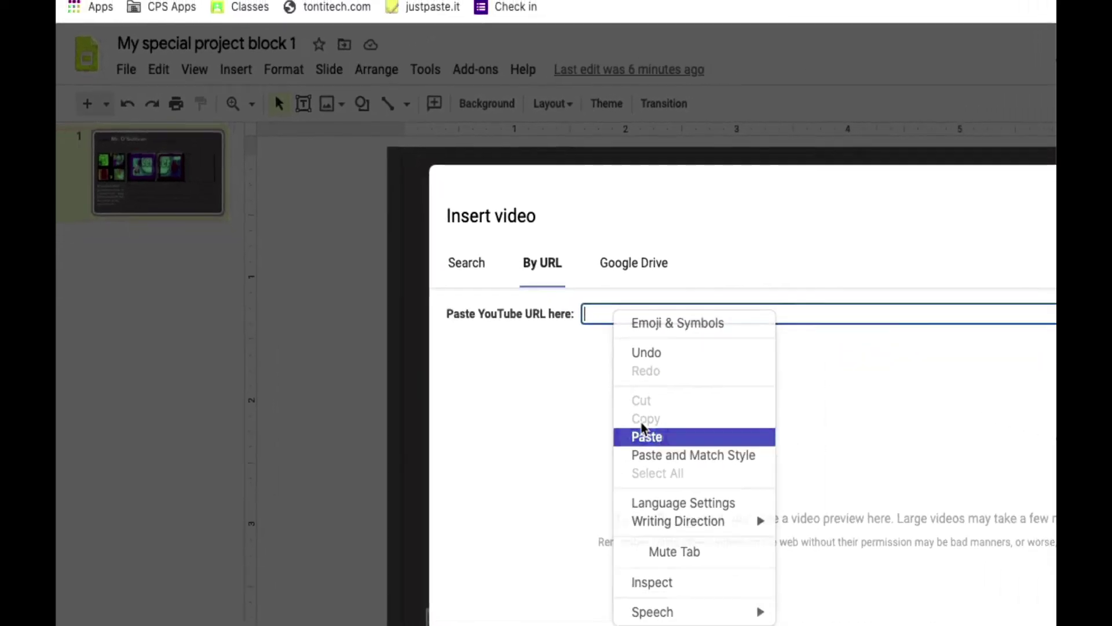
left_click(780, 501)
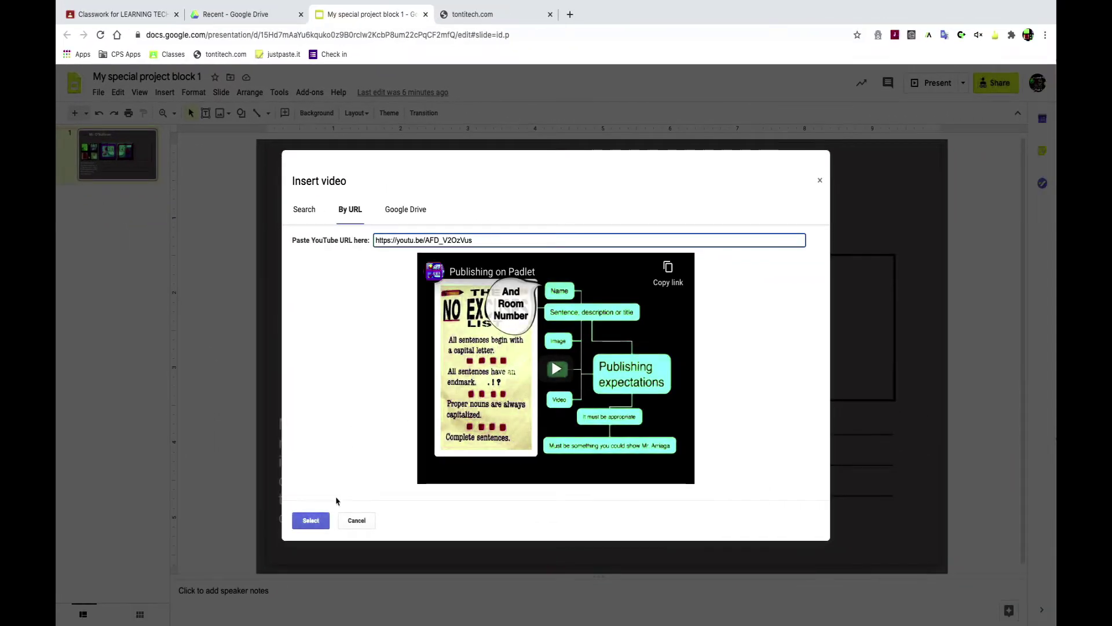
key("Return")
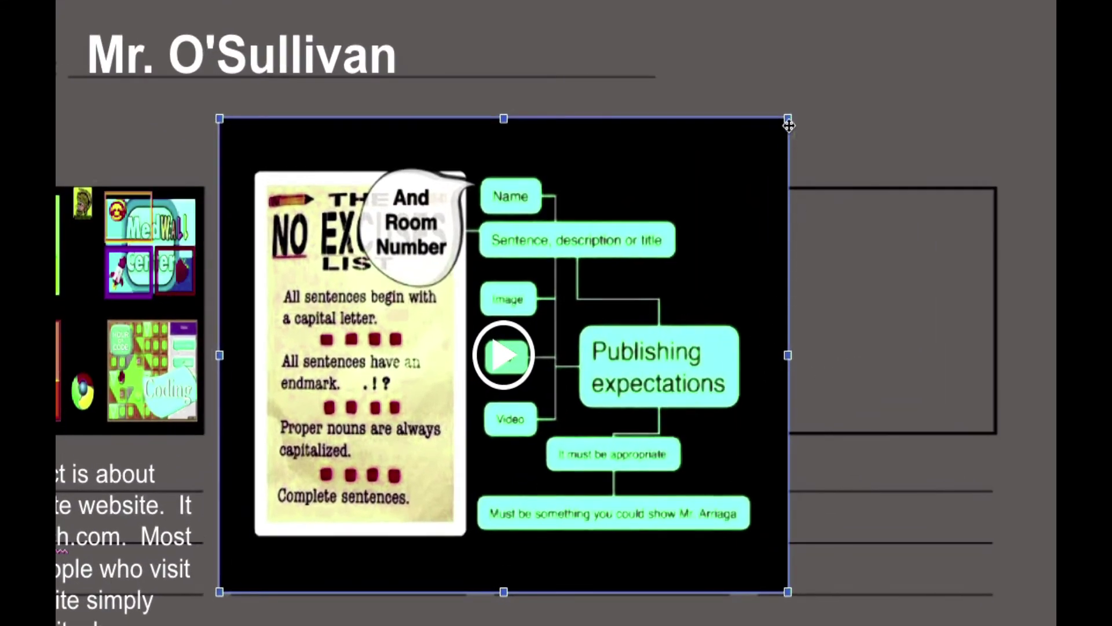
Shrink the embedded video to roughly the size of a storyboard frame
left_click_drag(649, 322, 647, 233)
left_click_drag(533, 346, 525, 343)
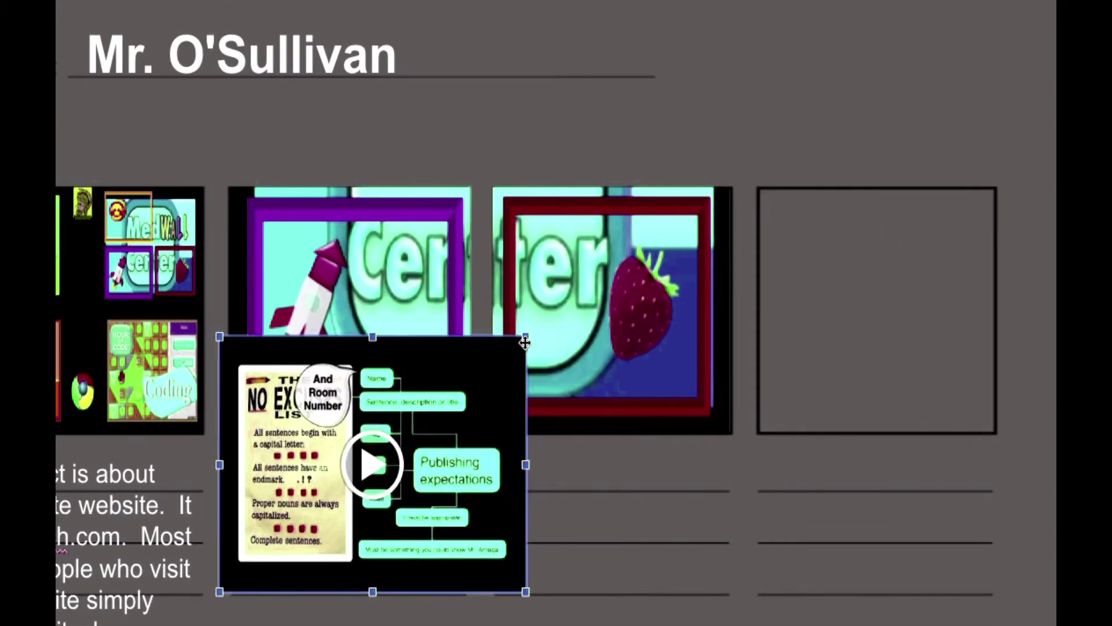
left_click_drag(473, 380, 469, 382)
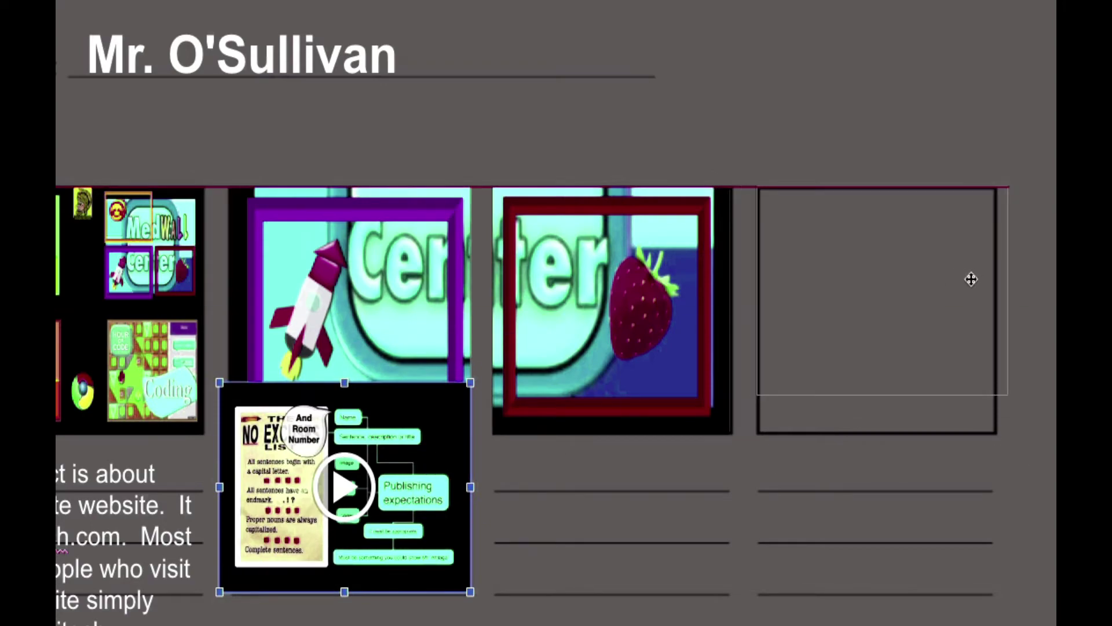
Move the video into the fourth storyboard frame and resize it to fill the frame height
left_click_drag(971, 279, 970, 279)
left_click_drag(879, 438, 878, 436)
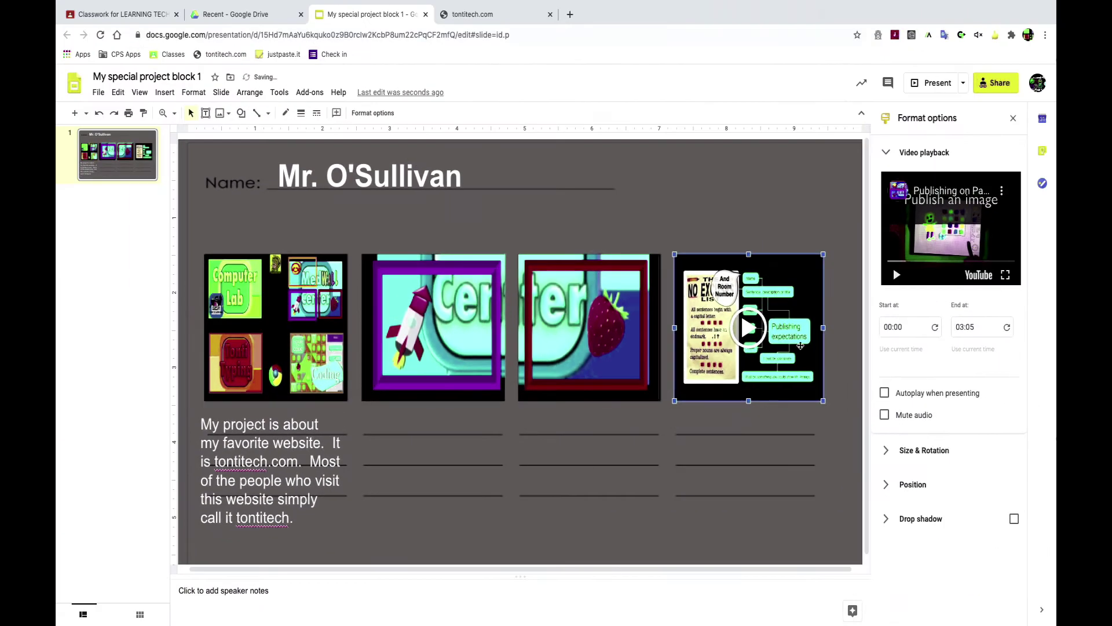
left_click(741, 427)
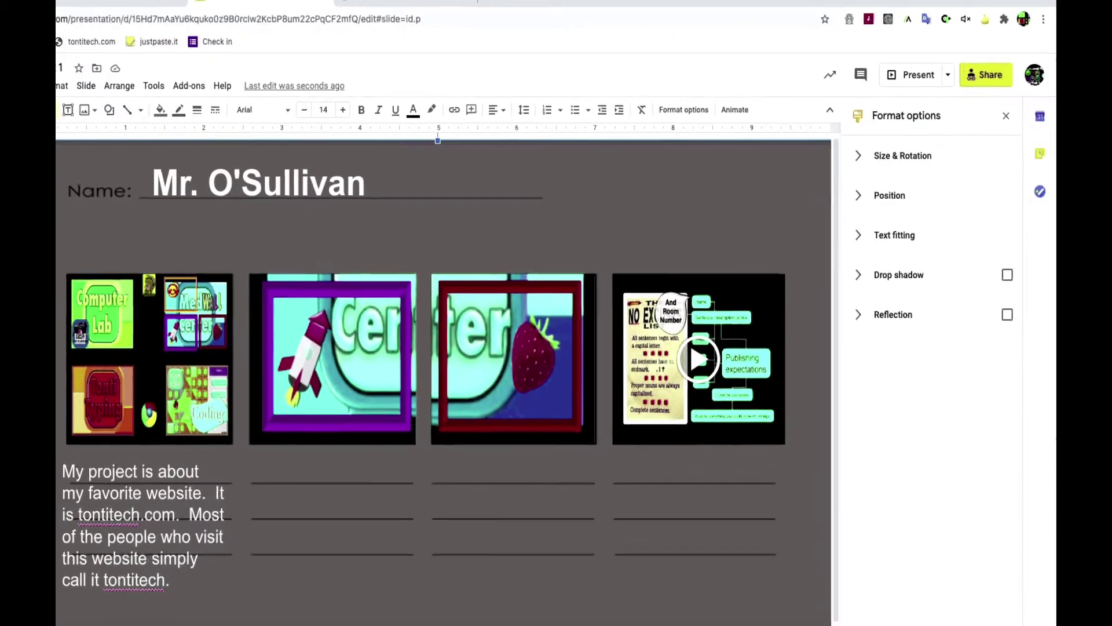
Test the embedded video in a slideshow by playing and then pausing it
left_click(892, 67)
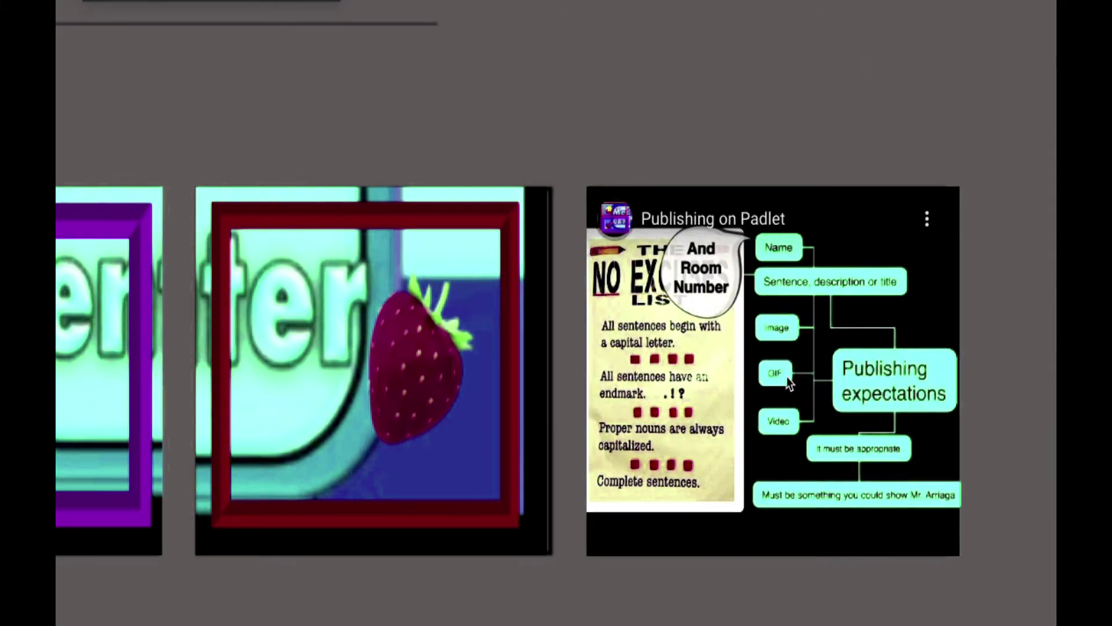
left_click(789, 383)
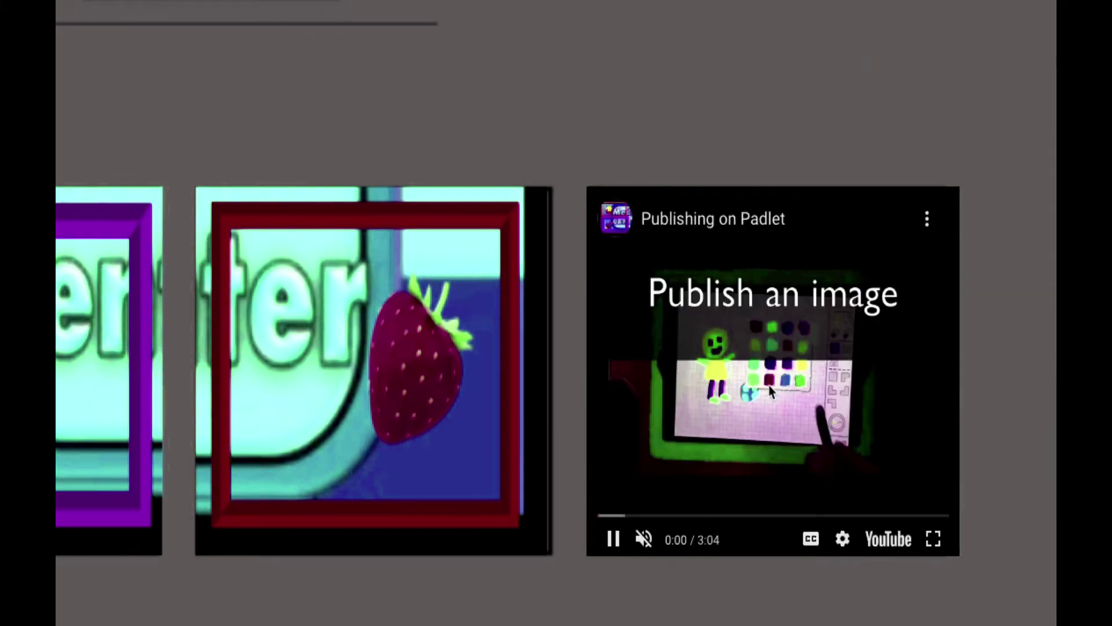
left_click(610, 546)
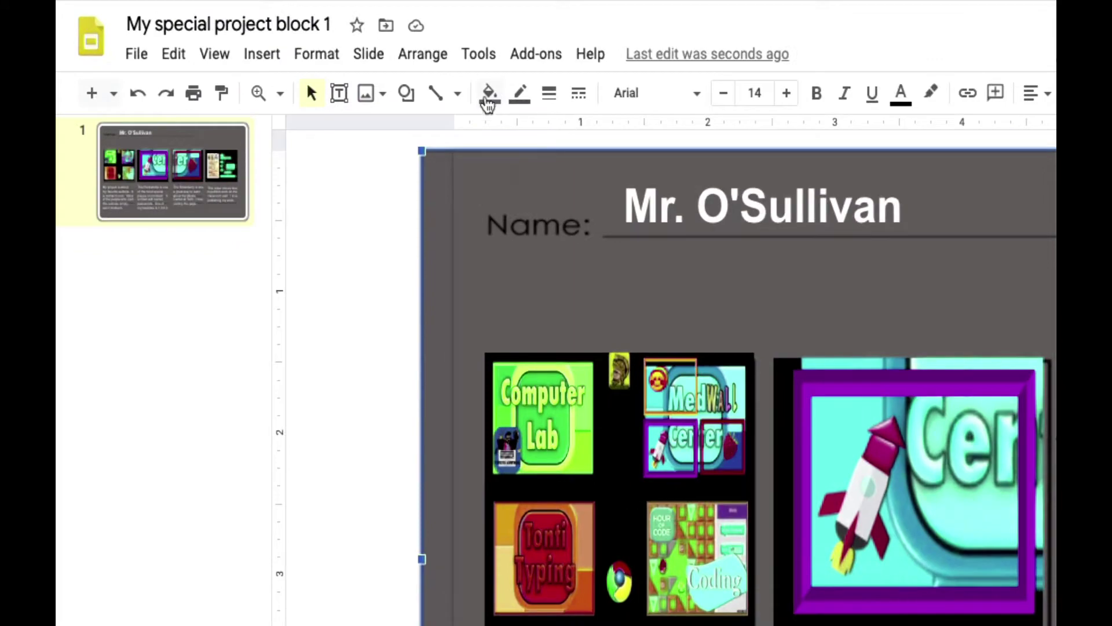
Fill the slide's background shape with black and select the title box for editing
left_click(285, 113)
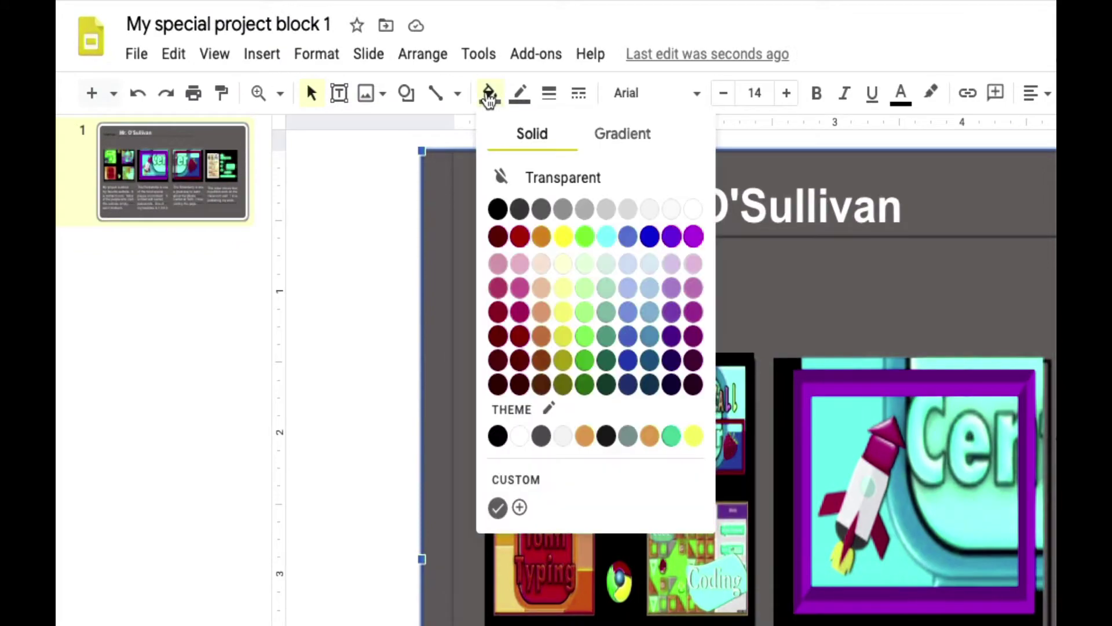
left_click(498, 208)
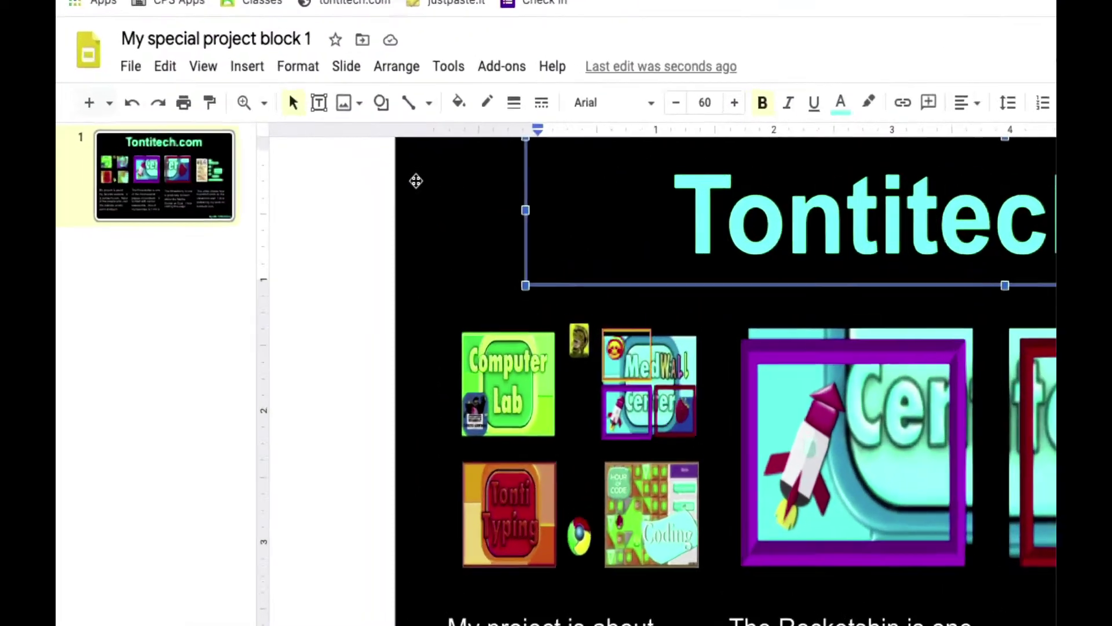
left_click(257, 152)
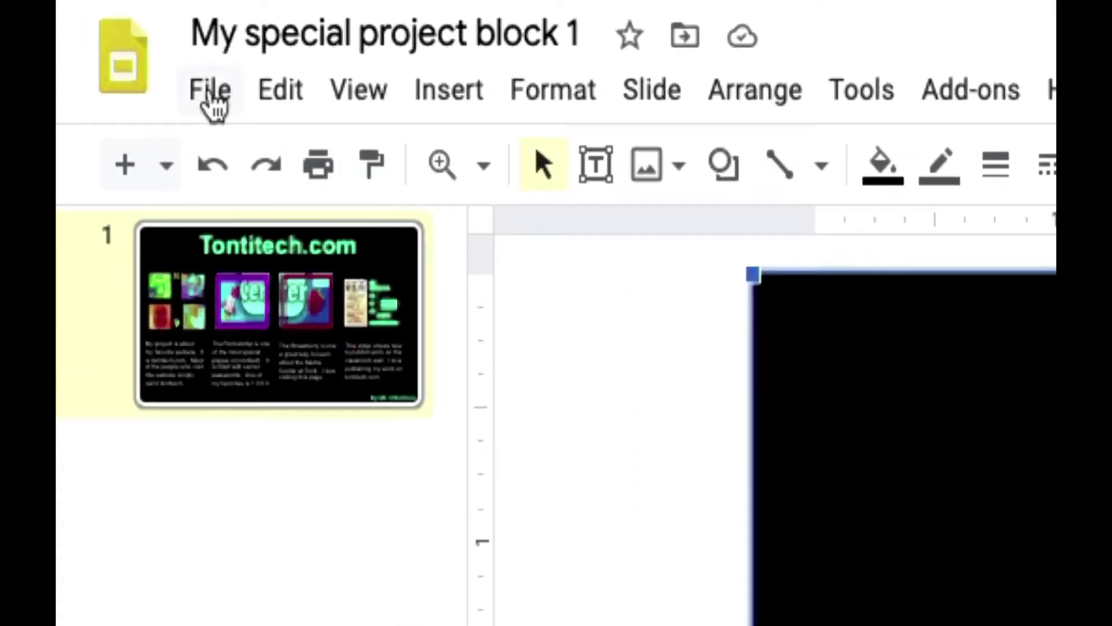
Publish the presentation to the web from the File menu and expand the published content settings
left_click(211, 103)
mouse_move(272, 625)
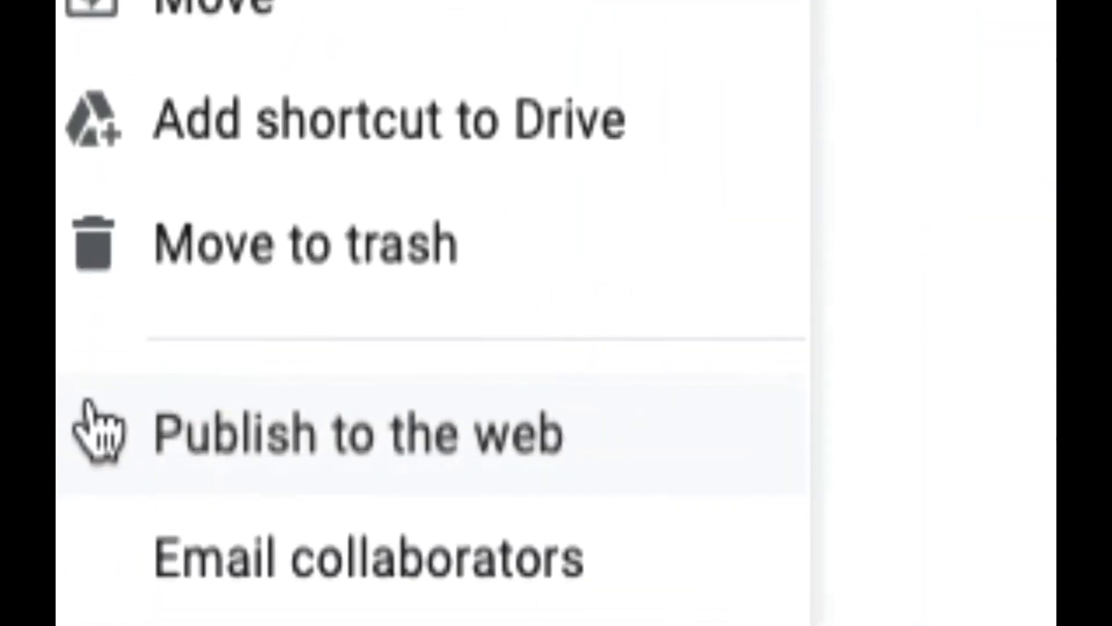
left_click(98, 431)
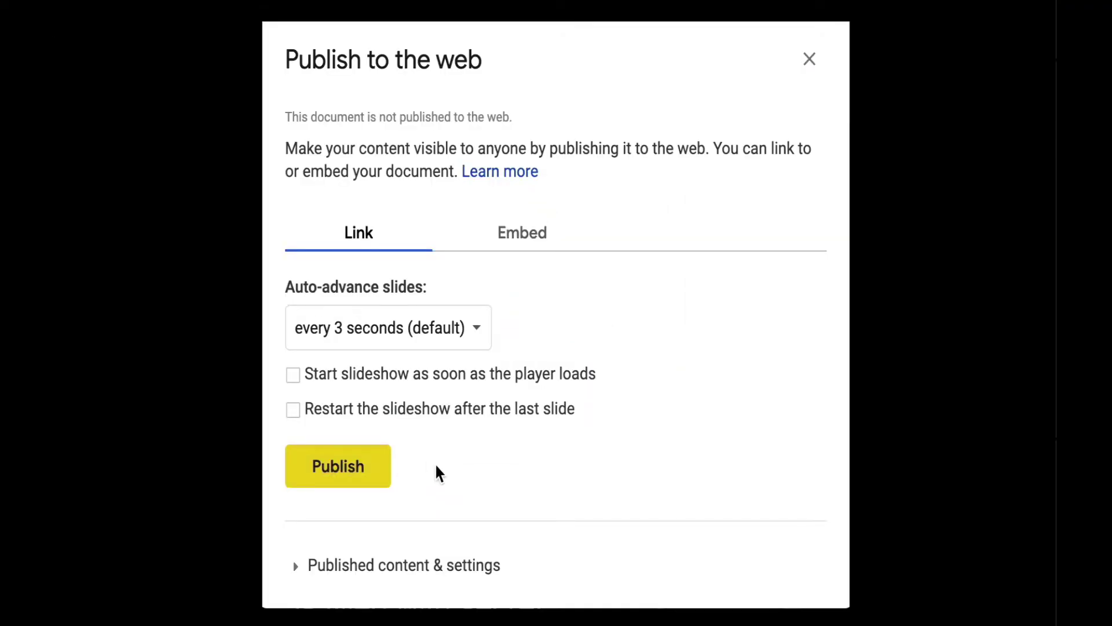
left_click(361, 468)
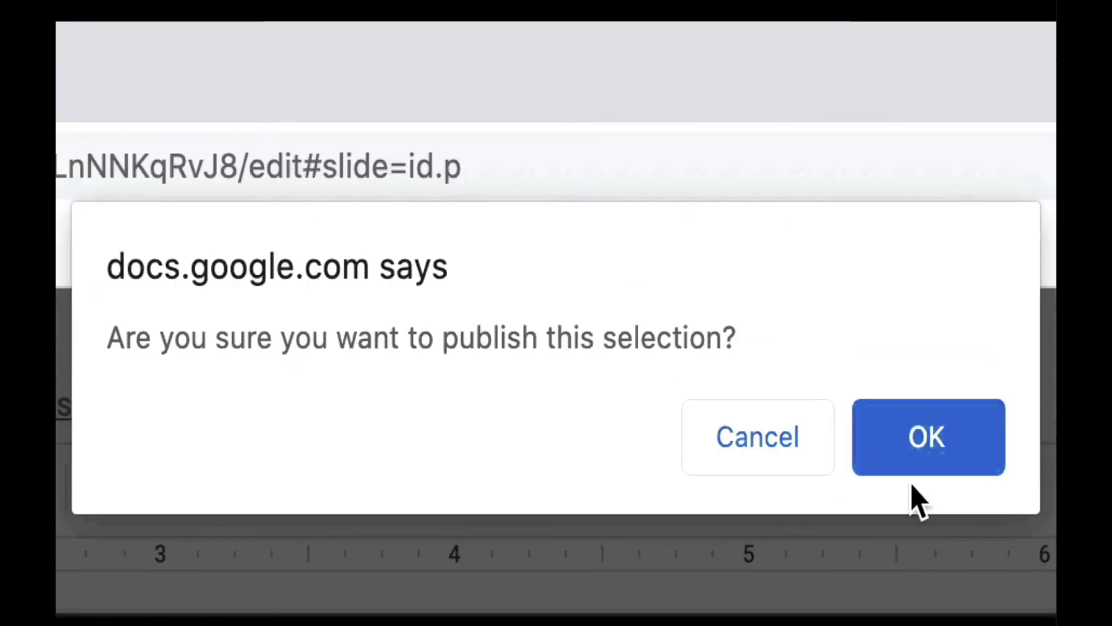
left_click(921, 466)
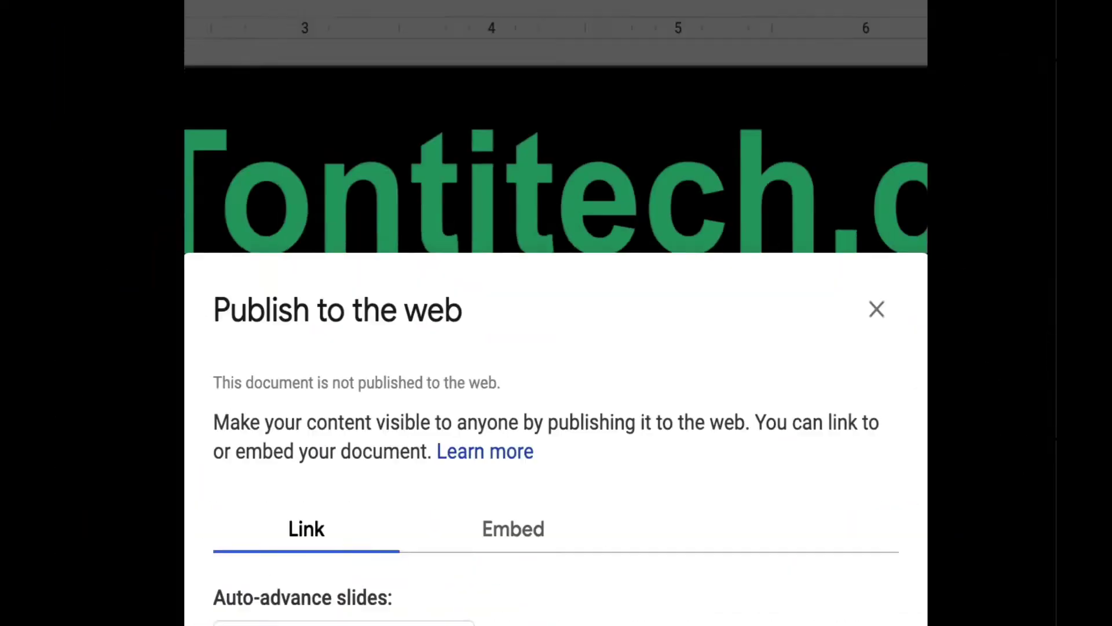
scroll(318, 571, "down", 3)
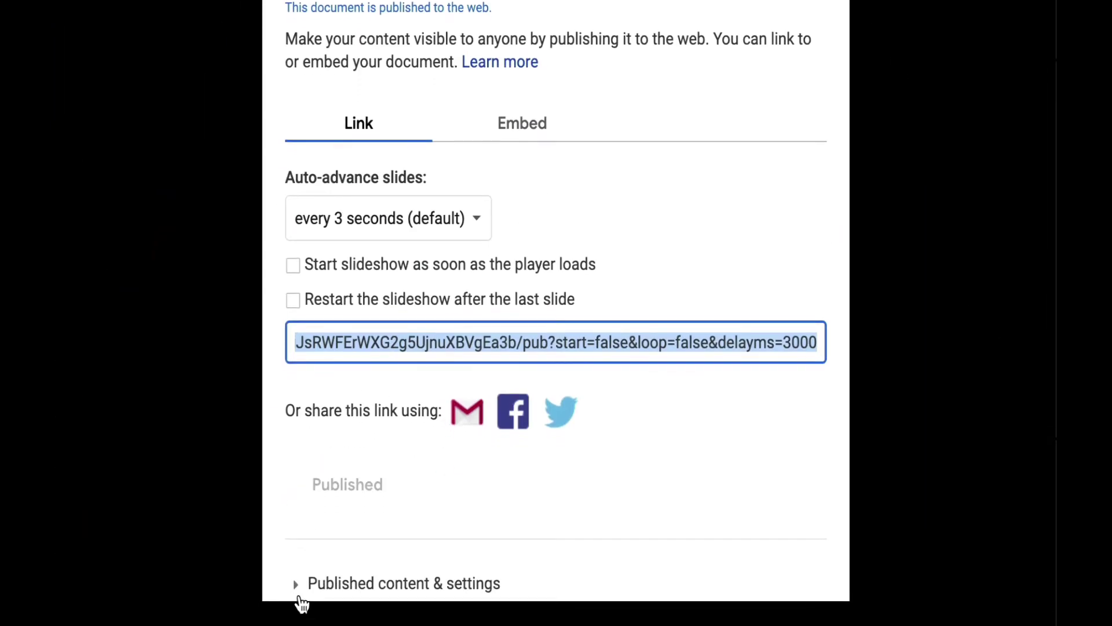
left_click(300, 568)
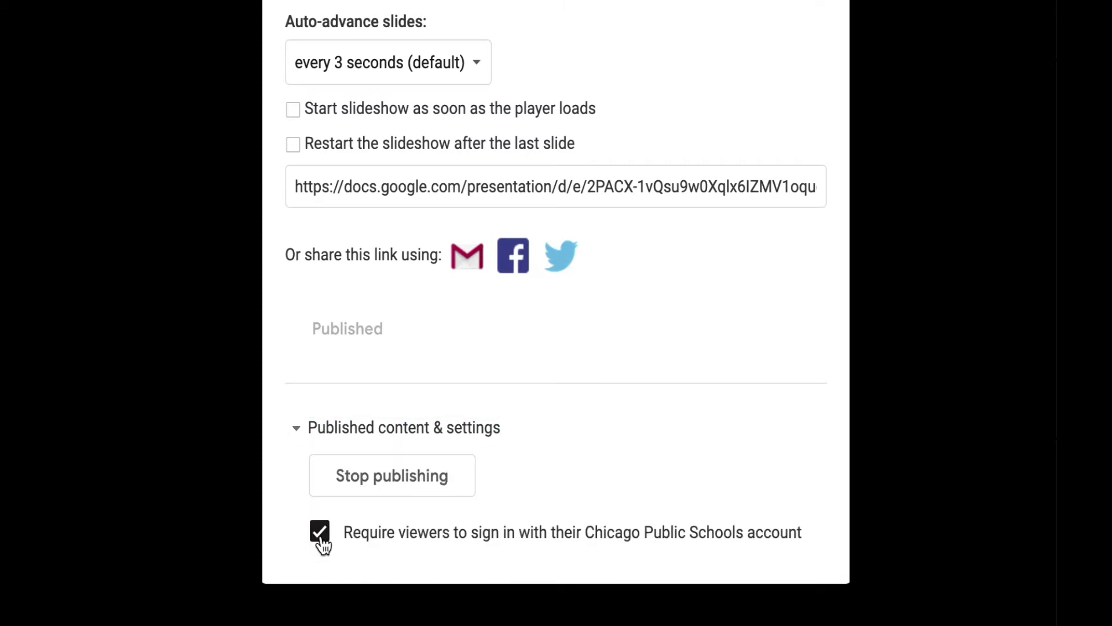
Copy the presentation's public published link from the Publish to the web dialog
left_click(419, 193)
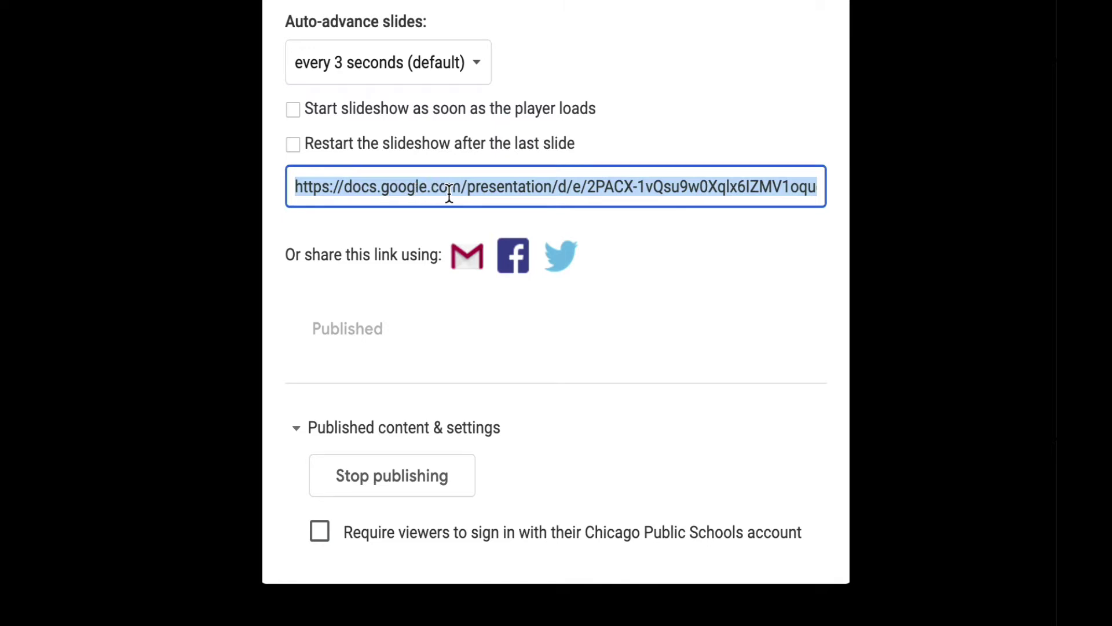
right_click(464, 189)
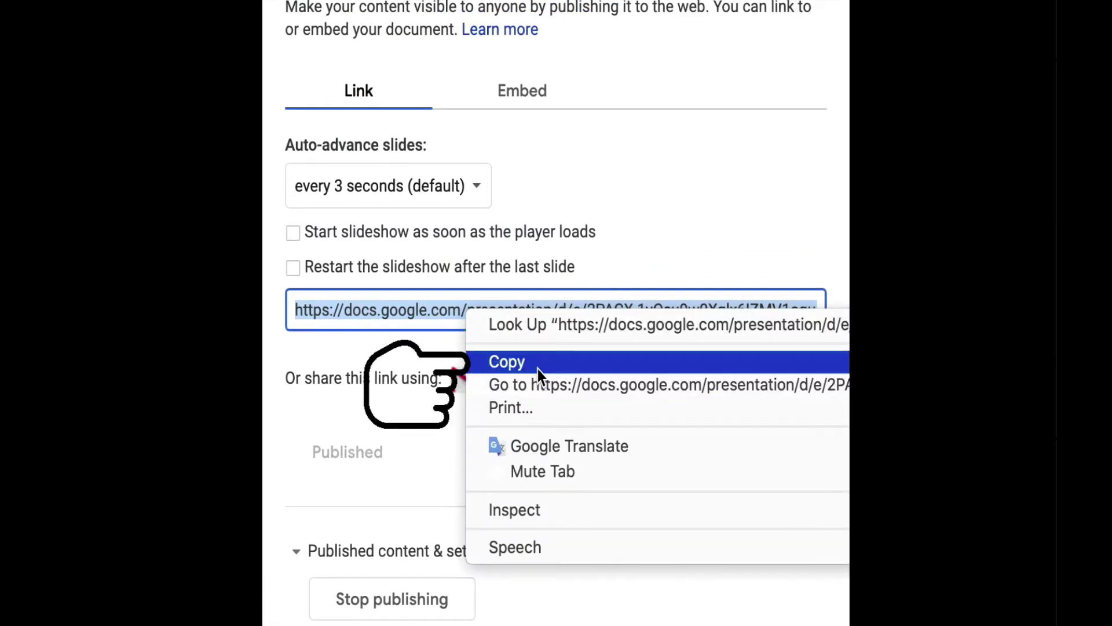
left_click(538, 370)
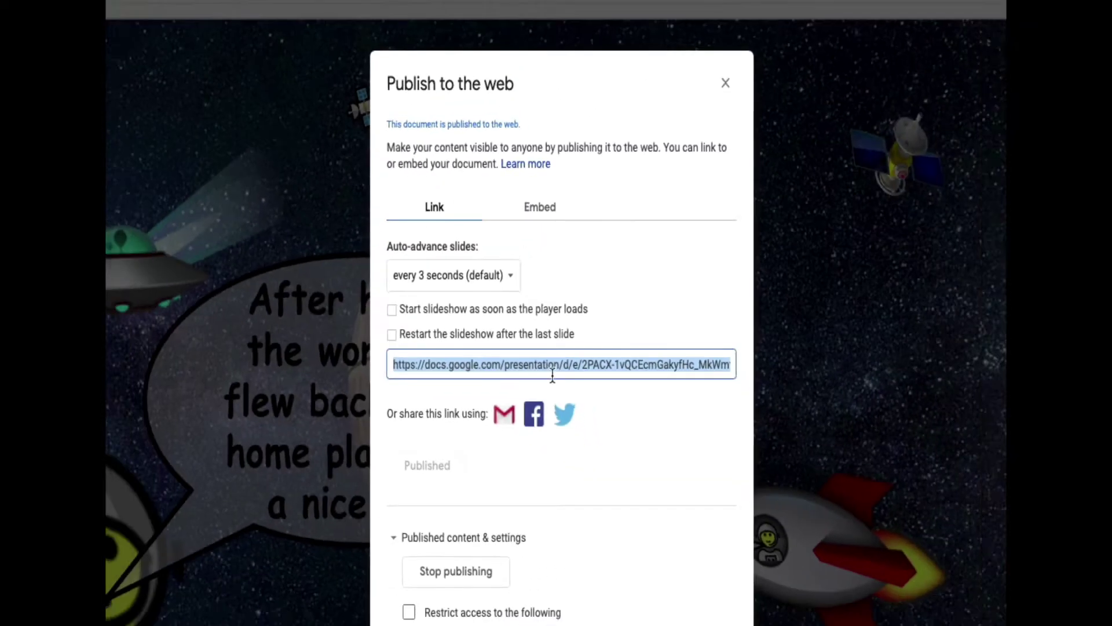
Create a new Classroom Wall post with the pasted published slide link attached and save it
left_click(457, 13)
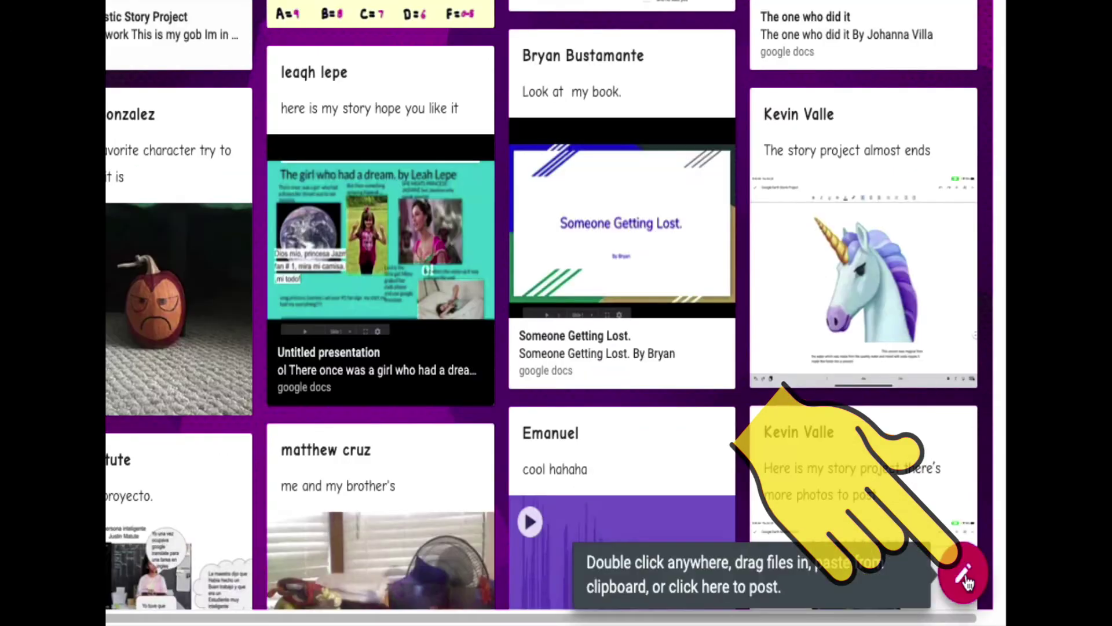
left_click(967, 581)
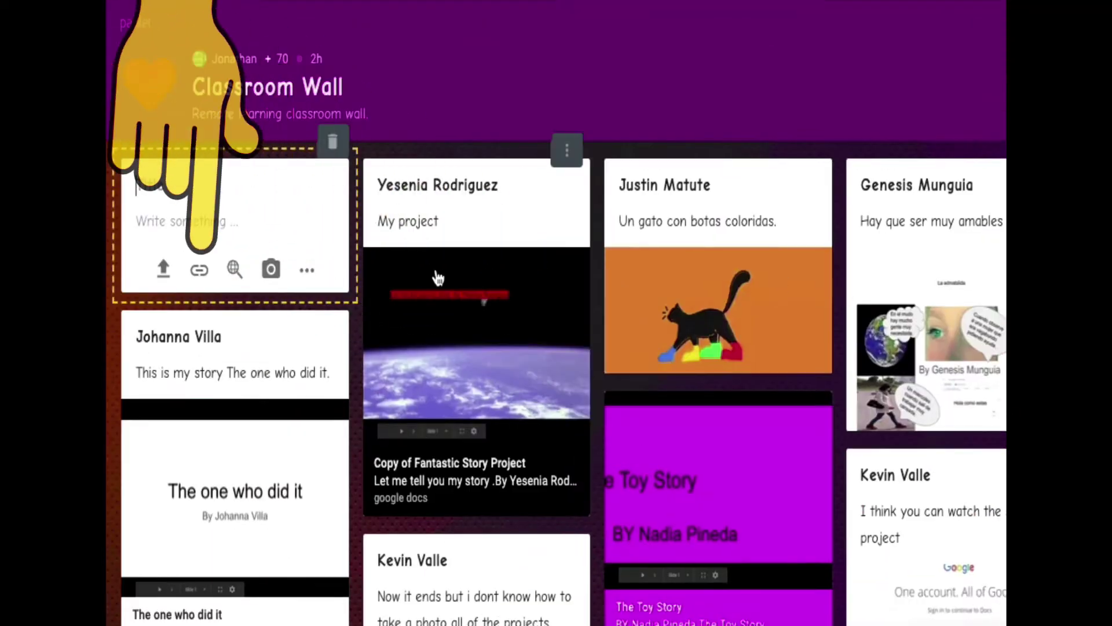
left_click(200, 271)
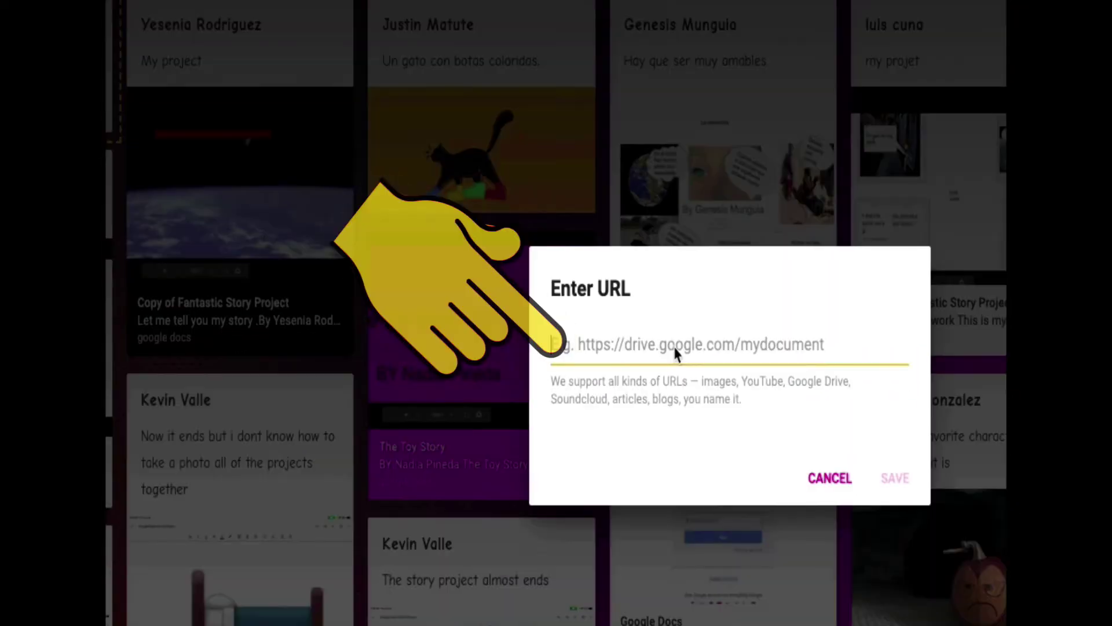
right_click(674, 347)
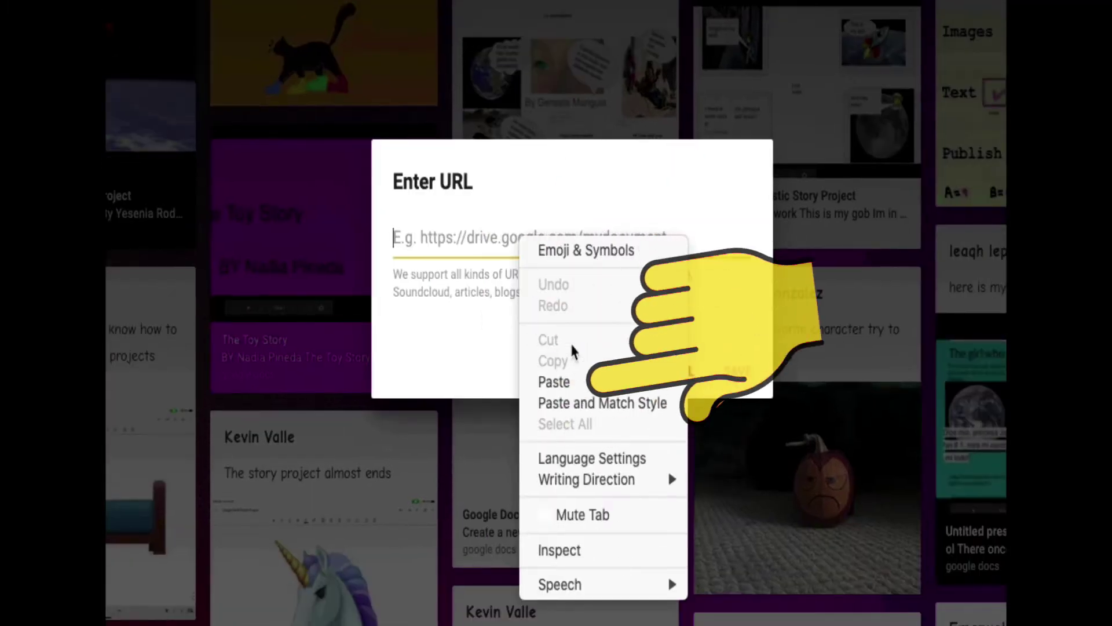
left_click(708, 484)
left_click(736, 374)
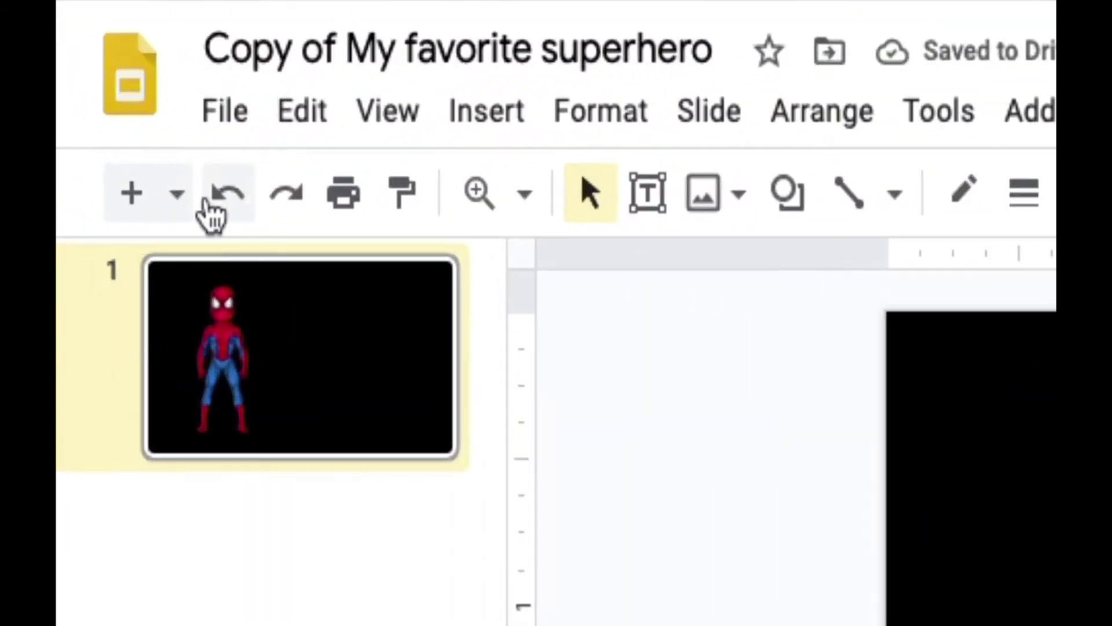
Download the current superhero slide as a JPEG image (.jpg, current slide)
left_click(225, 113)
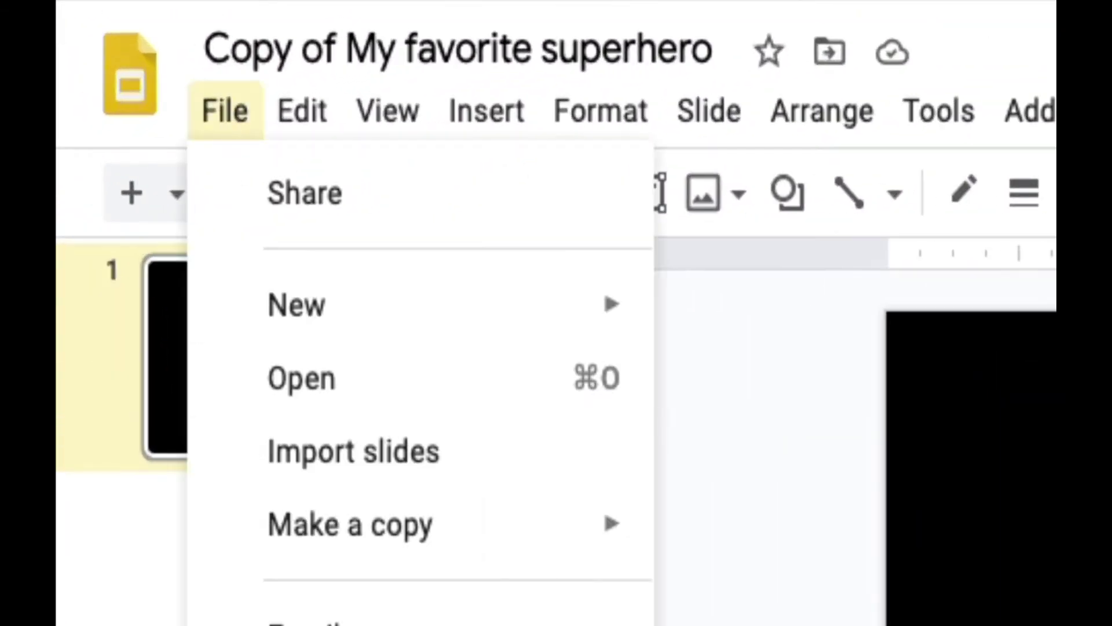
mouse_move(389, 591)
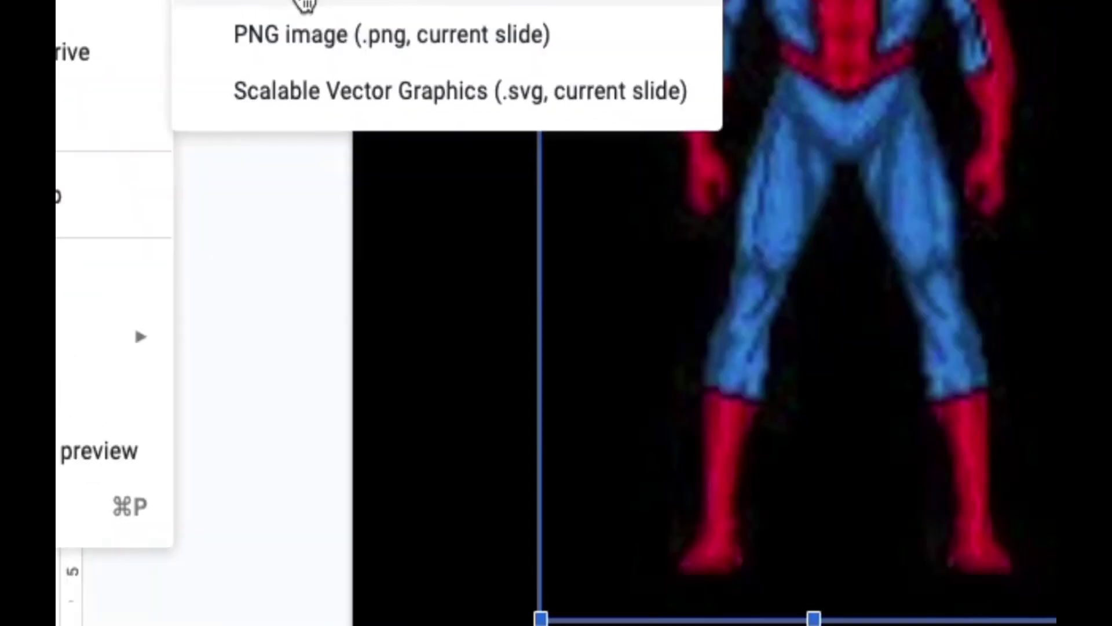
left_click(480, 281)
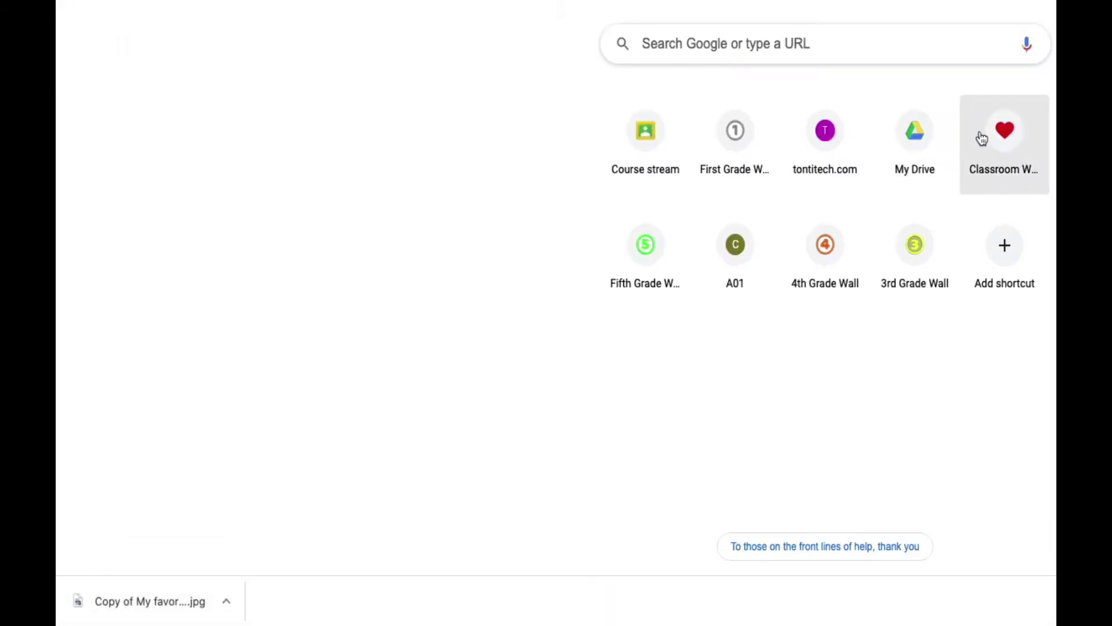
Drag the downloaded slide .jpg onto the Classroom Wall padlet as a new post
left_click(983, 139)
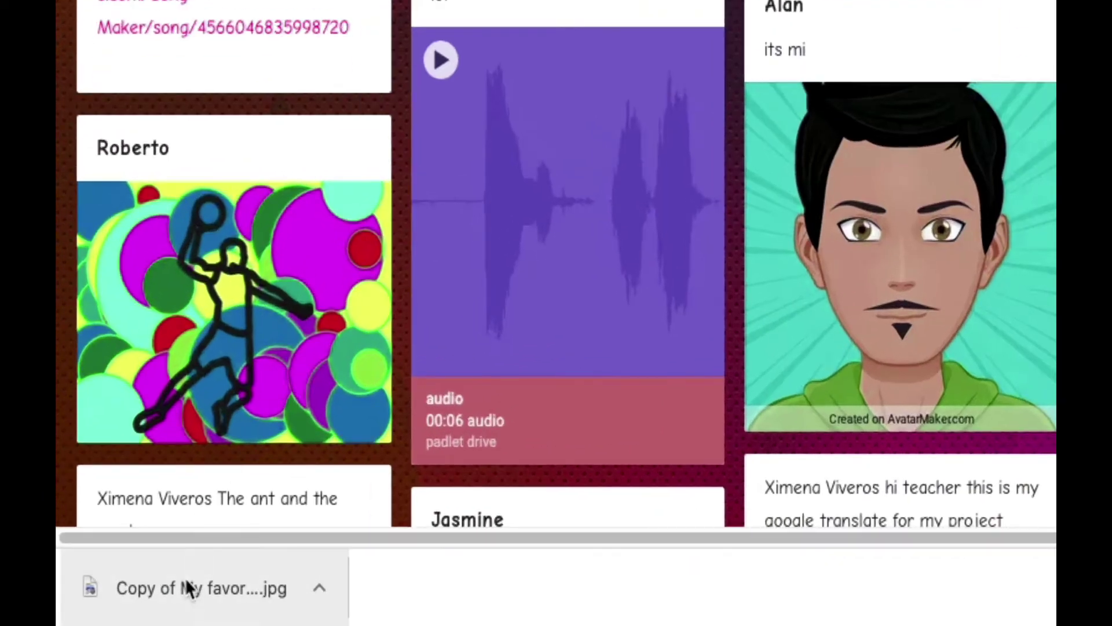
left_click_drag(186, 588, 408, 0)
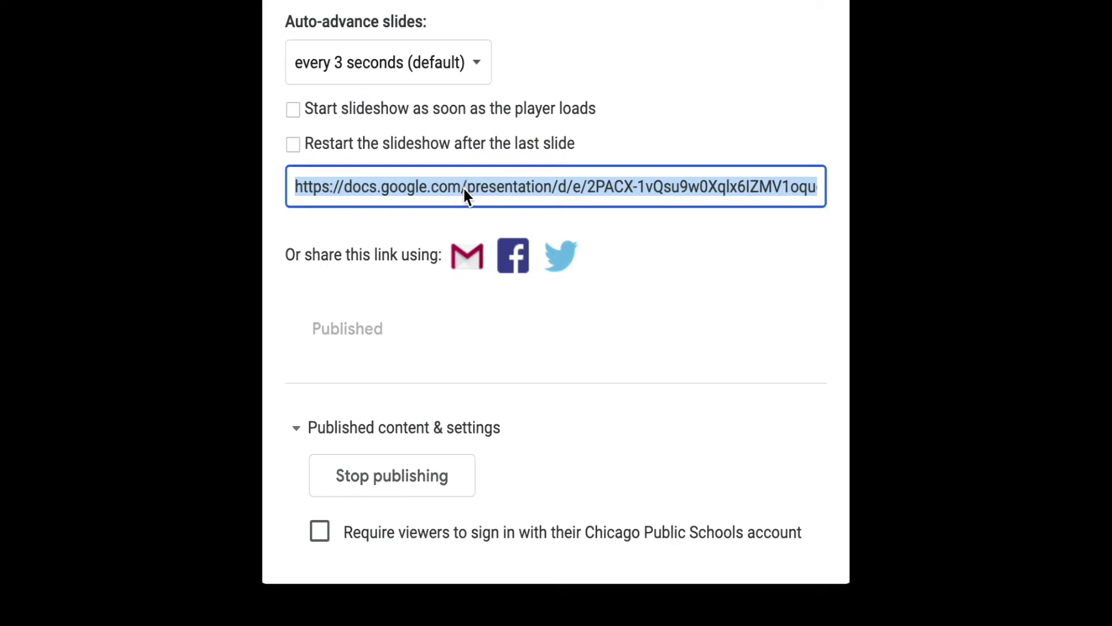
Copy the published project link, then reach goqr.me via tontitech.com's MedWall Center
right_click(465, 192)
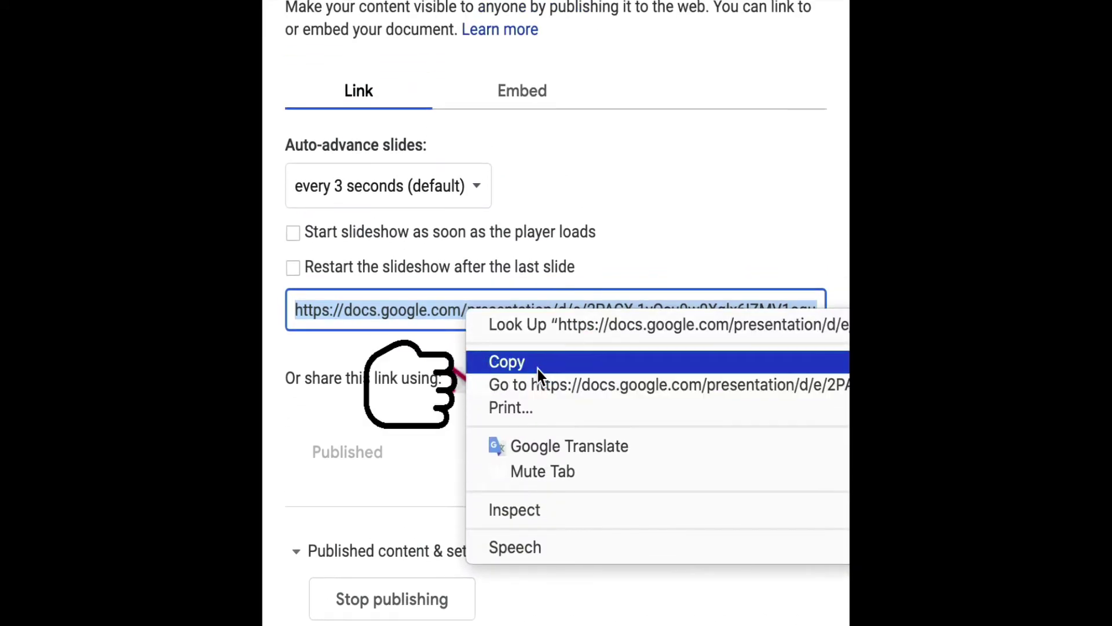
left_click(537, 369)
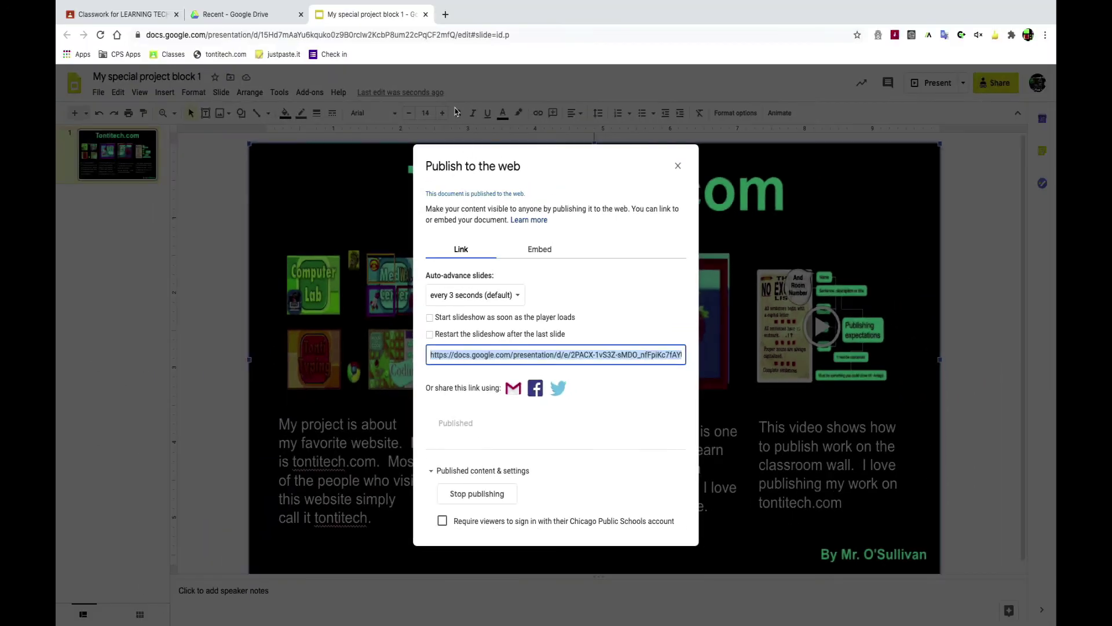
left_click(446, 14)
type("tontitech.com")
key("Return")
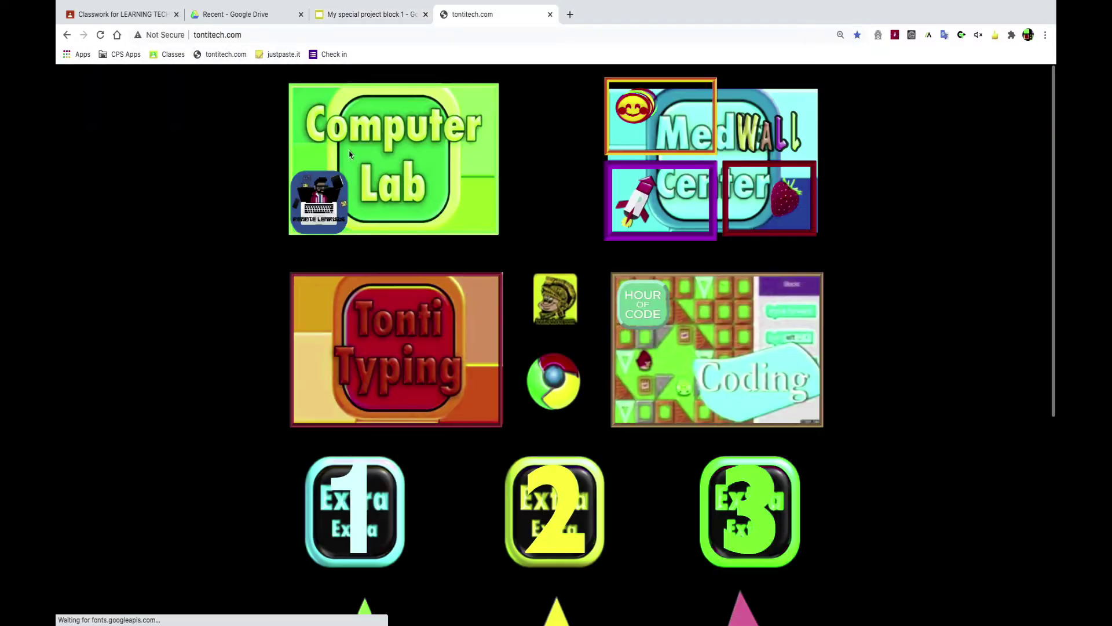
left_click(609, 207)
left_click(423, 374)
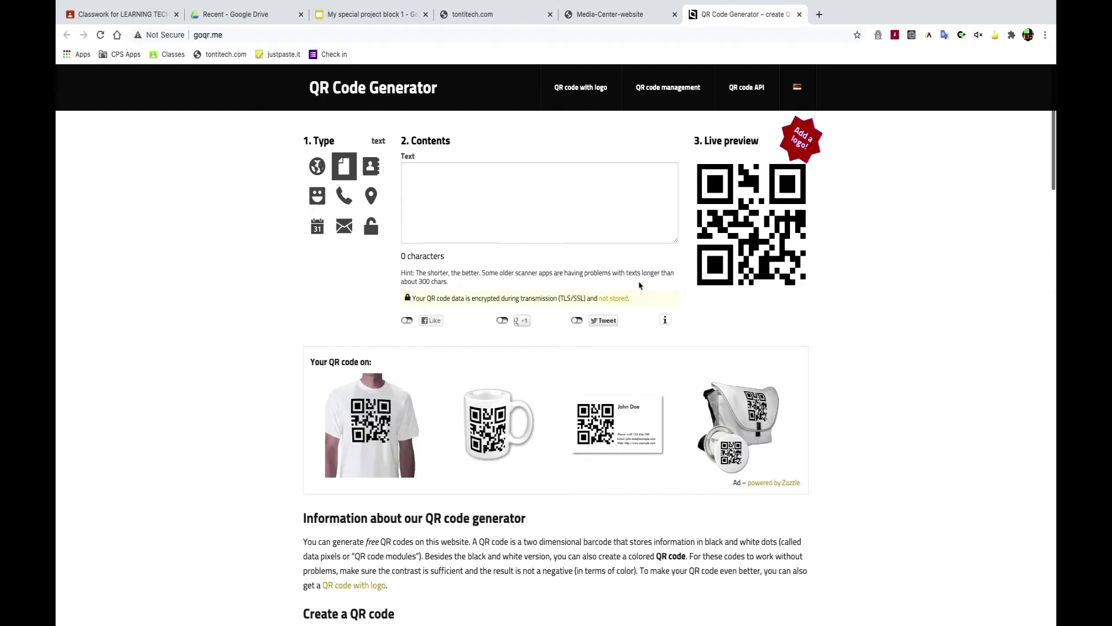
Generate a website-address QR code from the pasted published slide link, then open a blank tab
left_click(319, 169)
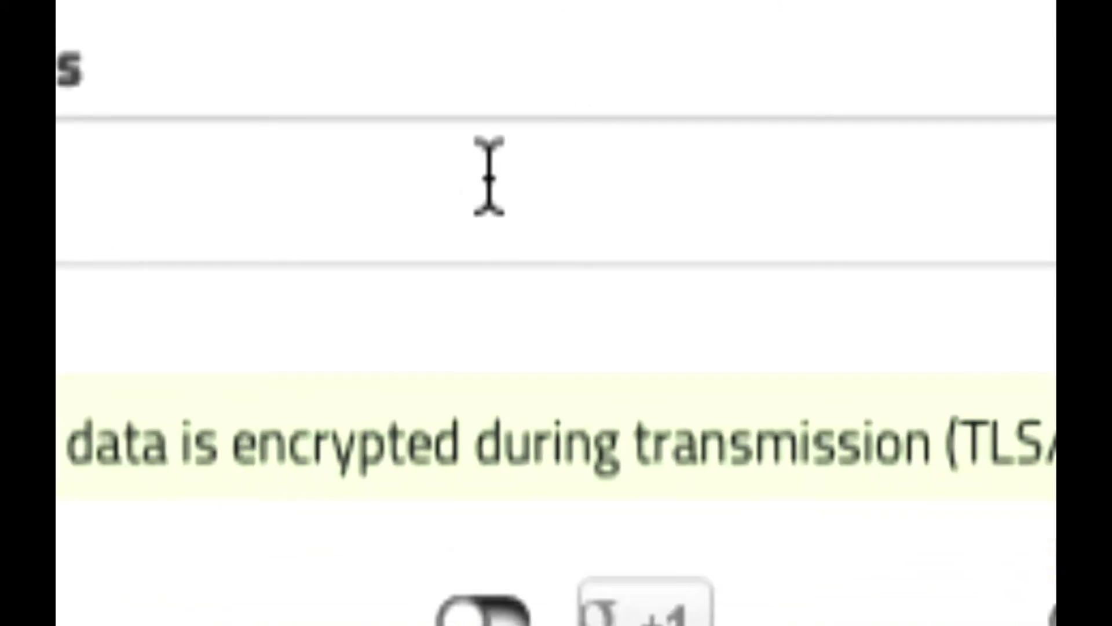
right_click(490, 176)
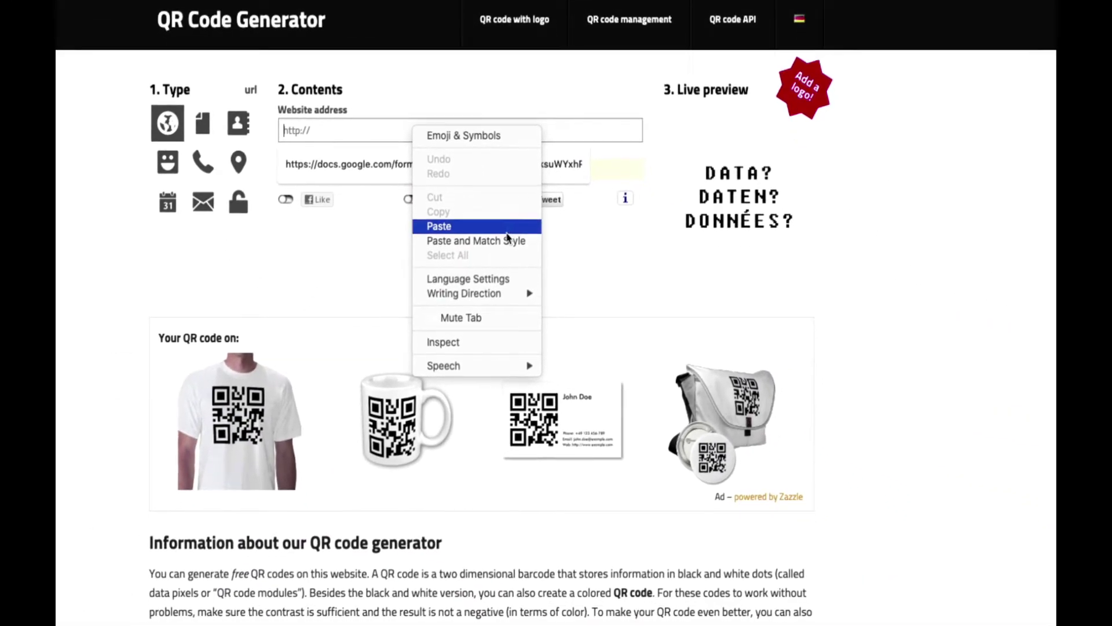
left_click(506, 230)
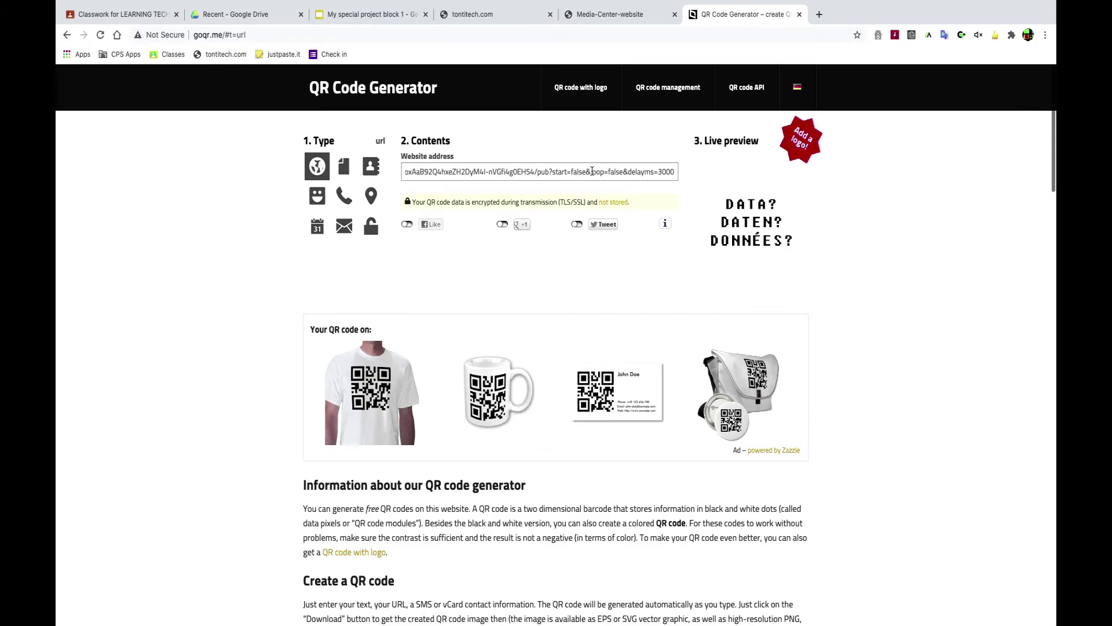
left_click(593, 151)
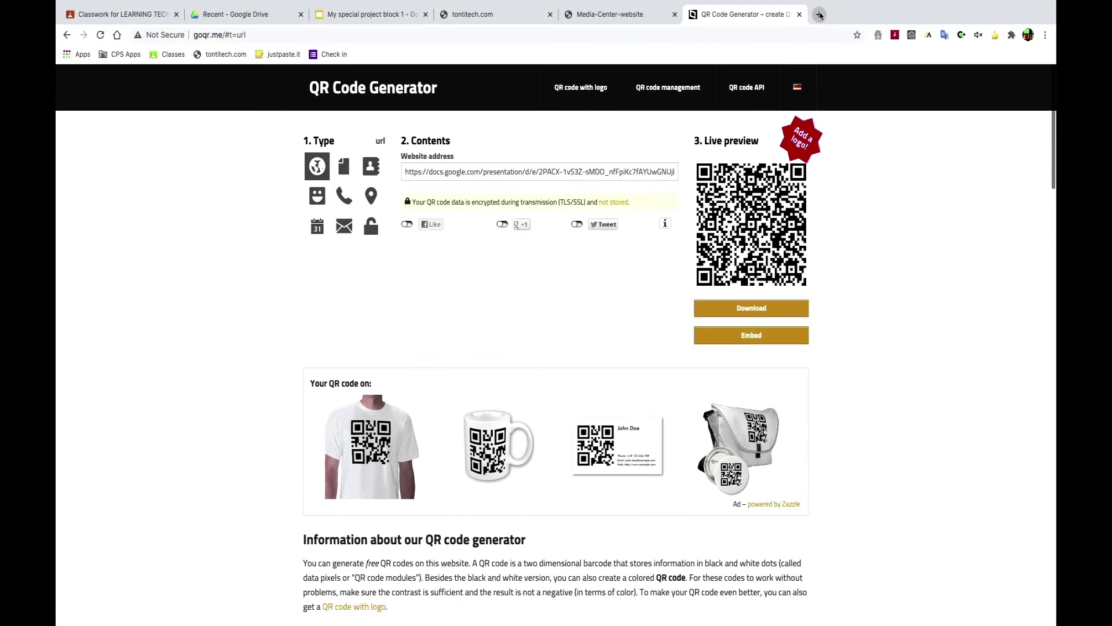
left_click(820, 14)
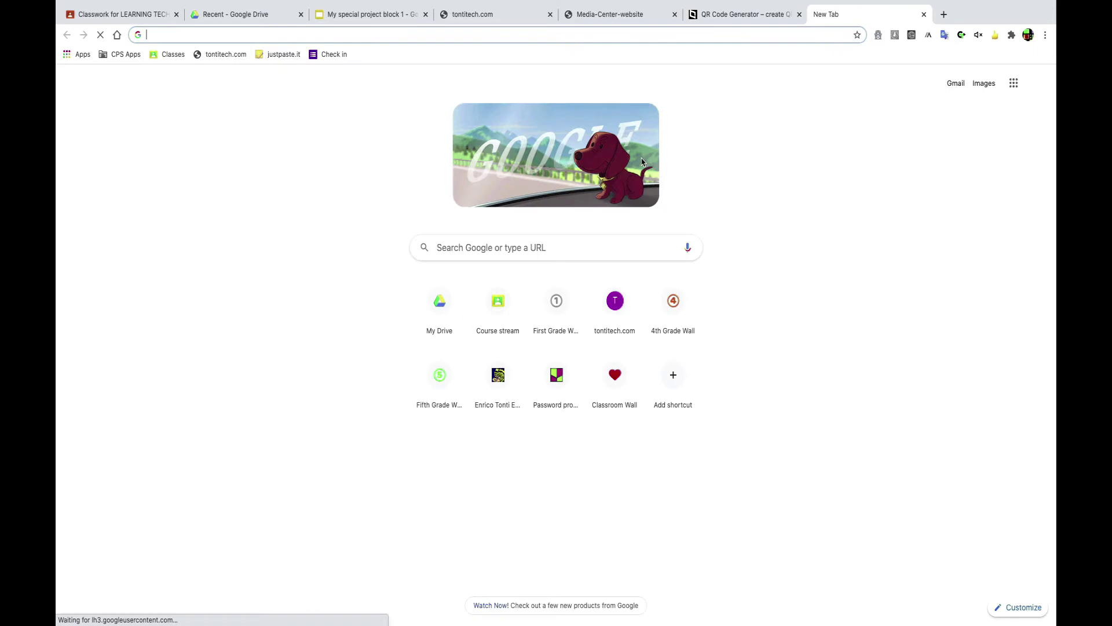
Go to tinyurl.com in Chrome
type("tinyrul")
key("BackSpace")
key("BackSpace")
key("BackSpace")
type("url.com")
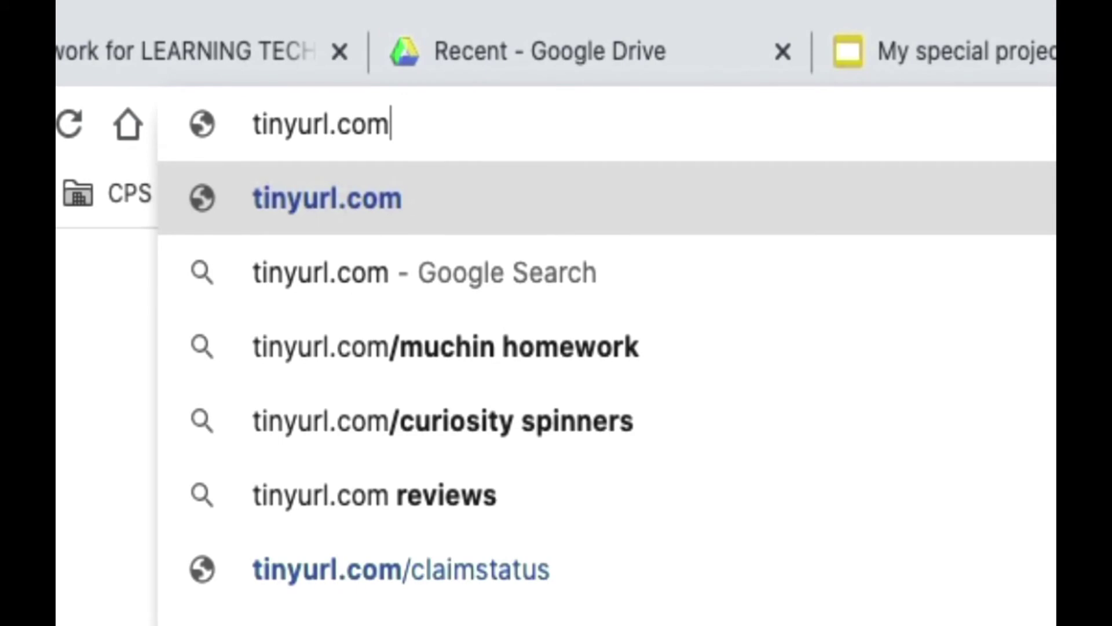
key("Return")
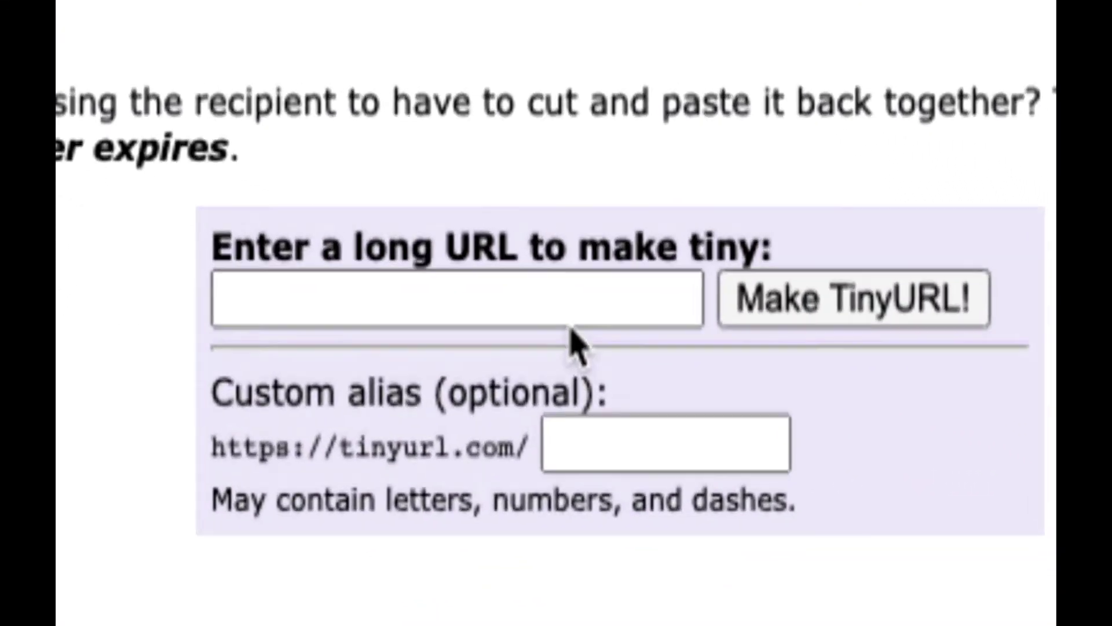
left_click(744, 401)
right_click(744, 403)
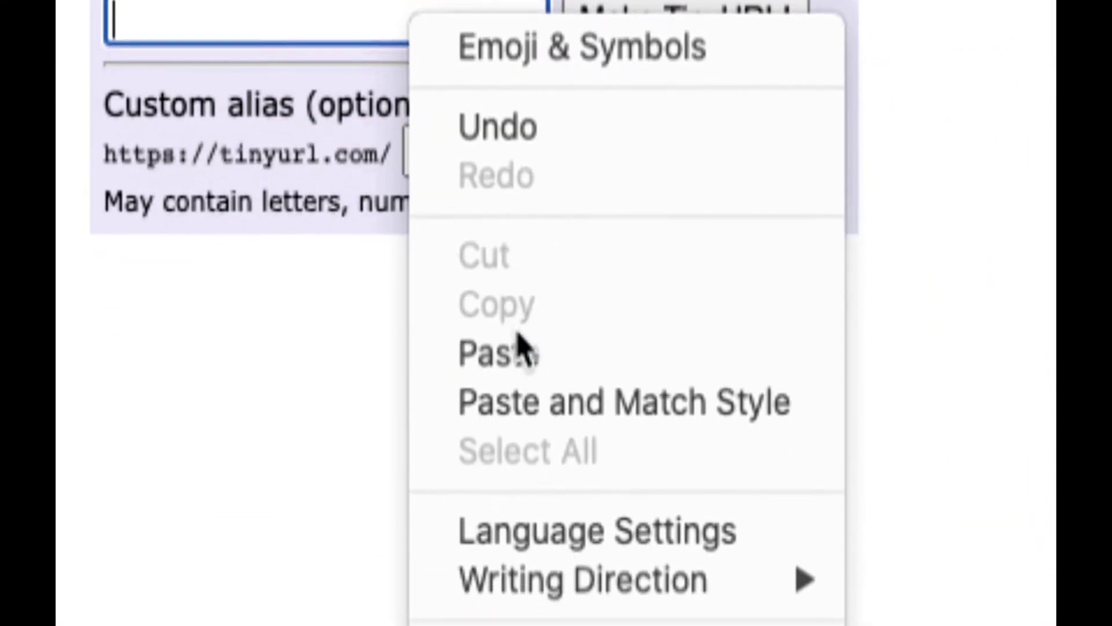
left_click(614, 600)
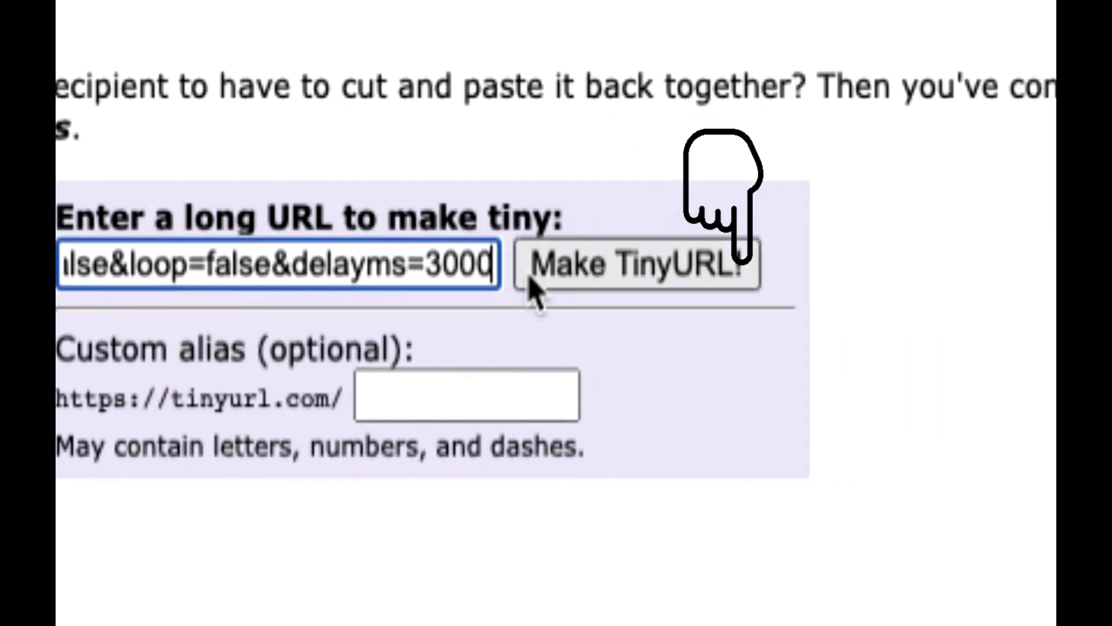
left_click(530, 282)
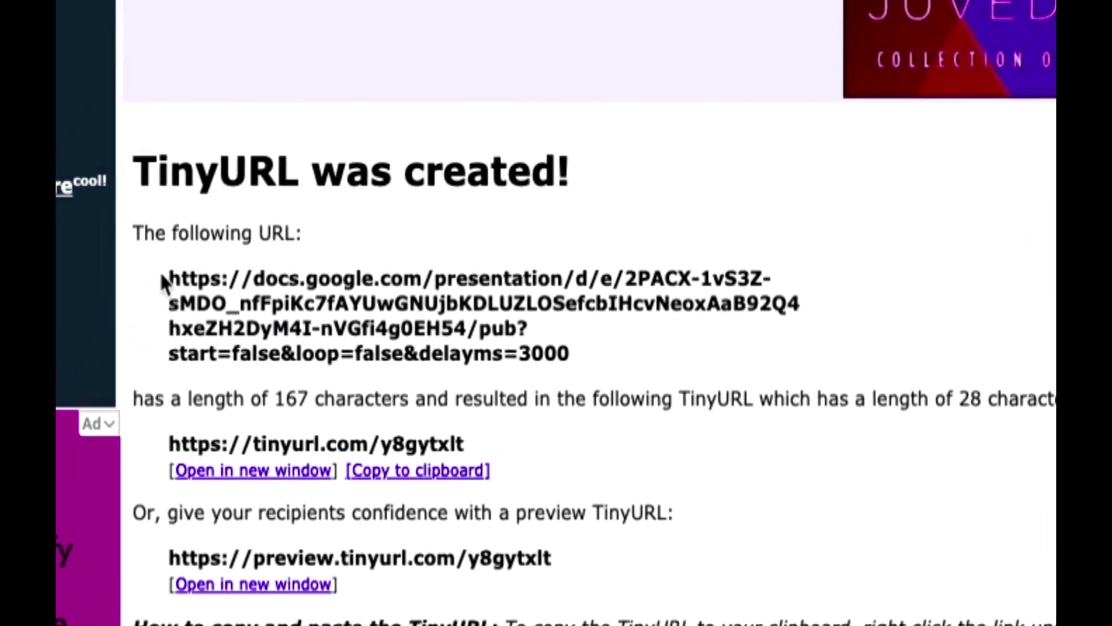
left_click_drag(106, 216, 508, 291)
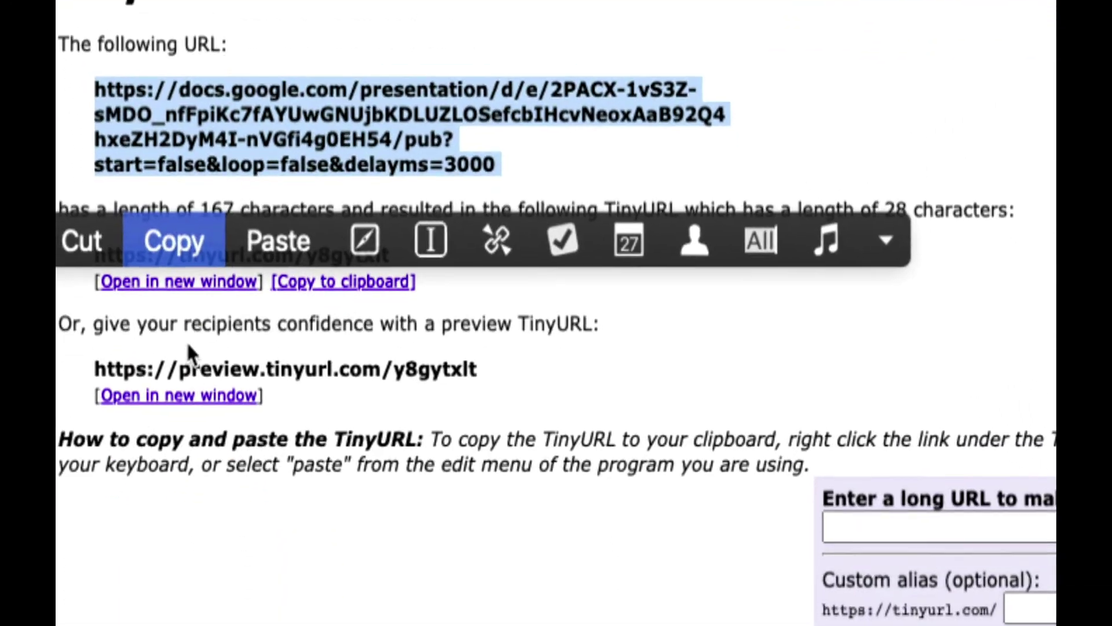
left_click(171, 238)
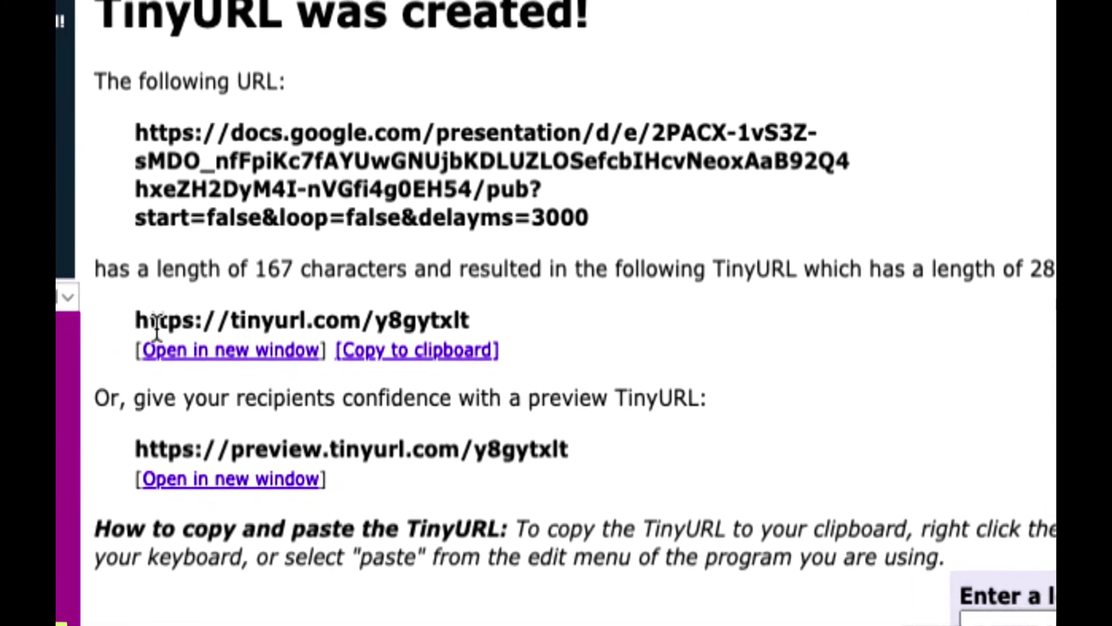
left_click_drag(132, 321, 470, 322)
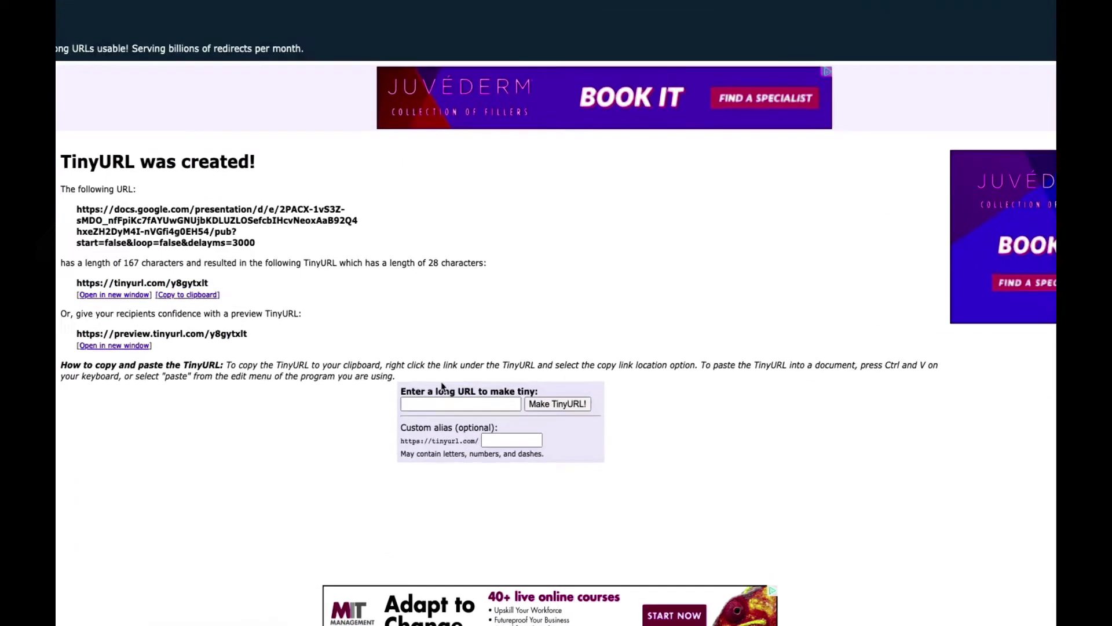
Paste the slide URL again and request a custom alias, which TinyURL rejects as unavailable
left_click(452, 417)
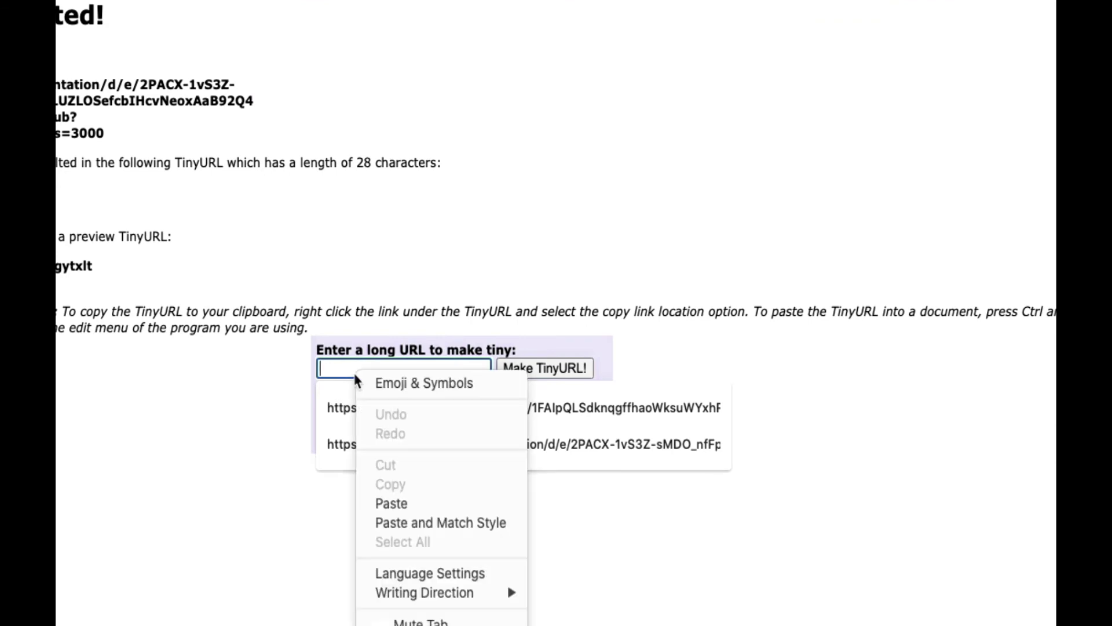
left_click(392, 503)
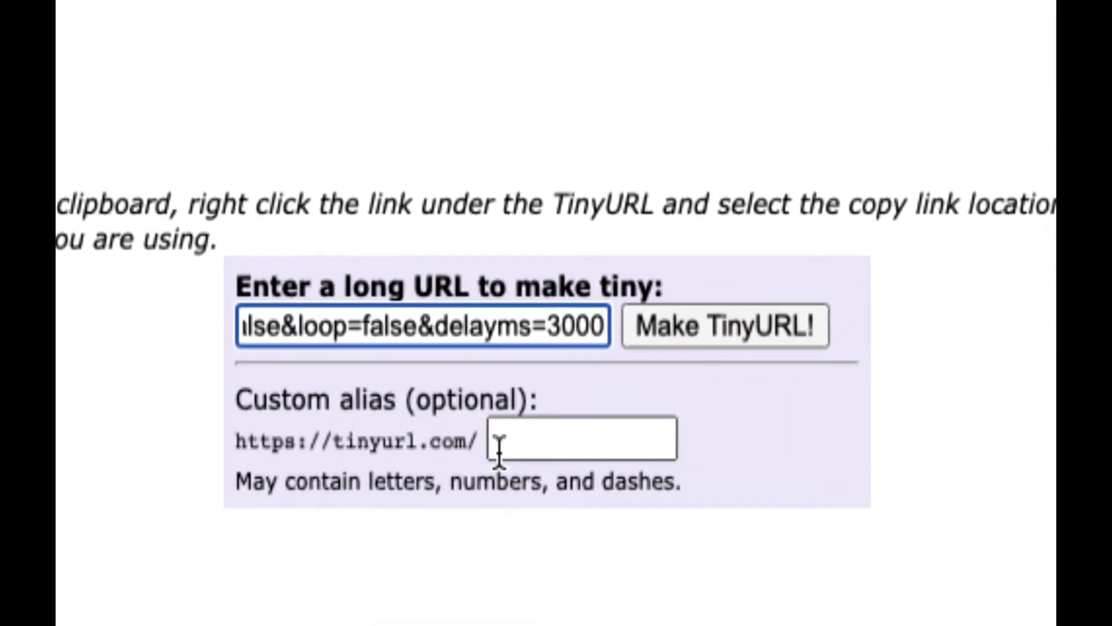
left_click(498, 447)
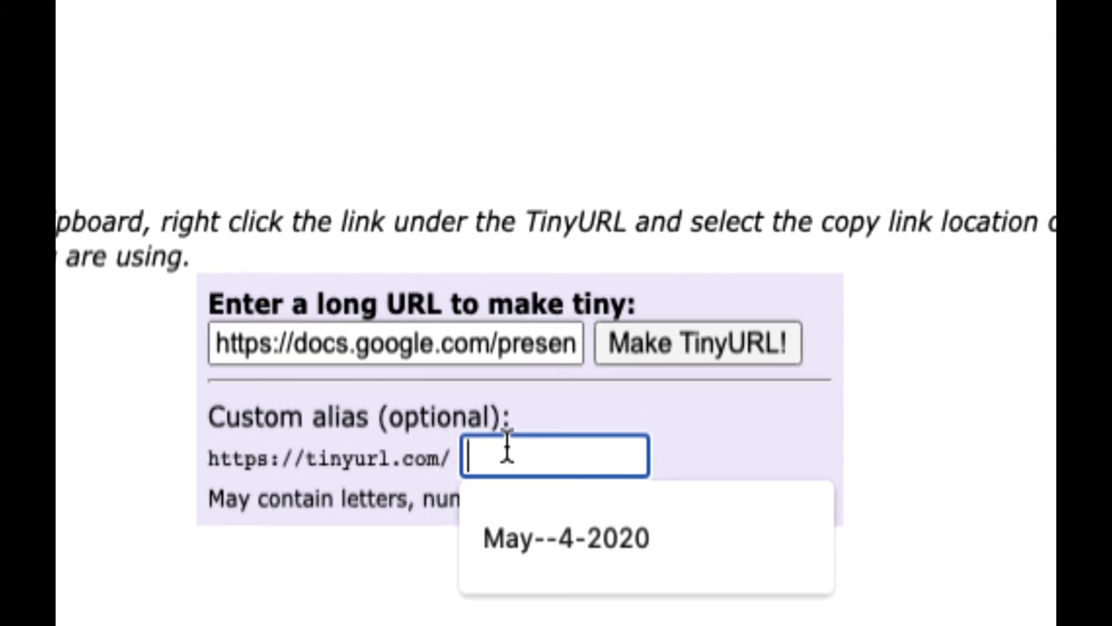
type("andres")
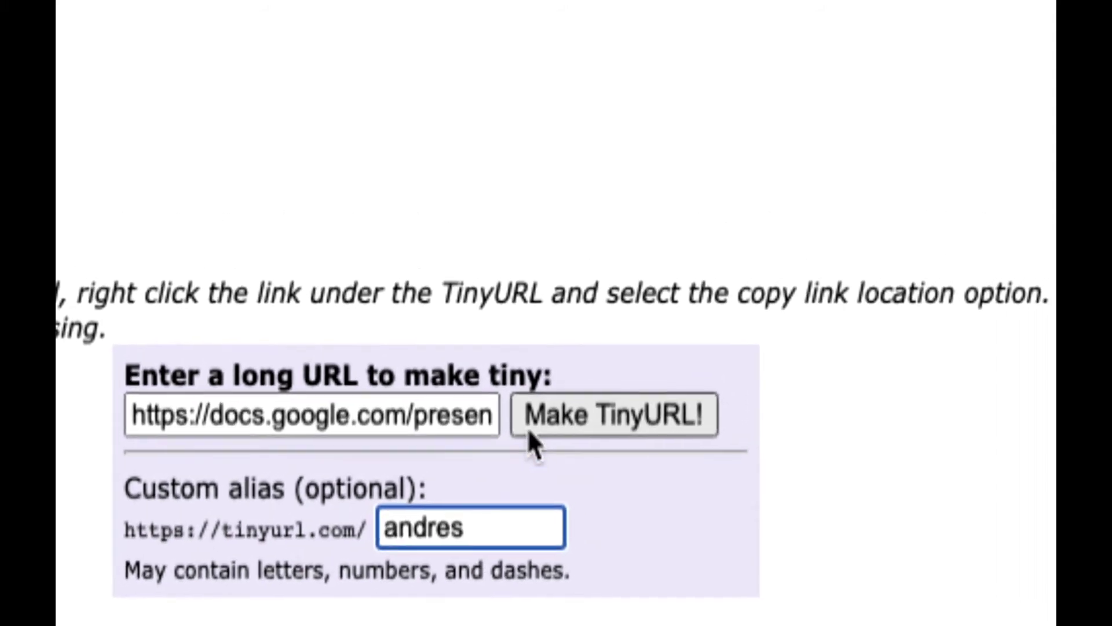
left_click(532, 428)
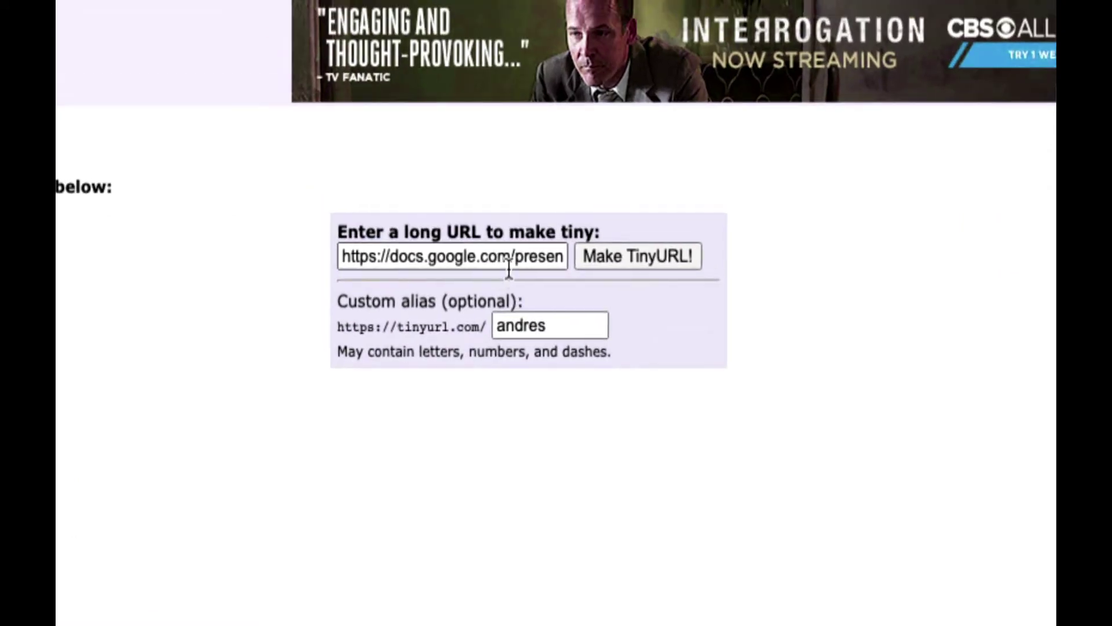
Replace the rejected alias with tontitech-project and create the custom short link
left_click(506, 285)
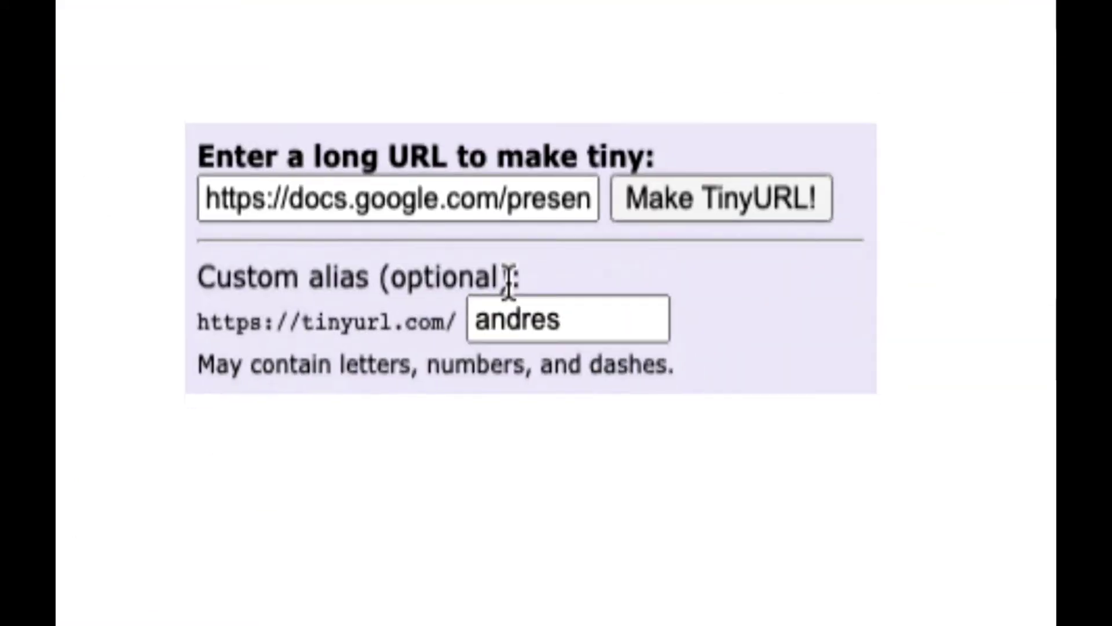
double_click(543, 313)
key("BackSpace")
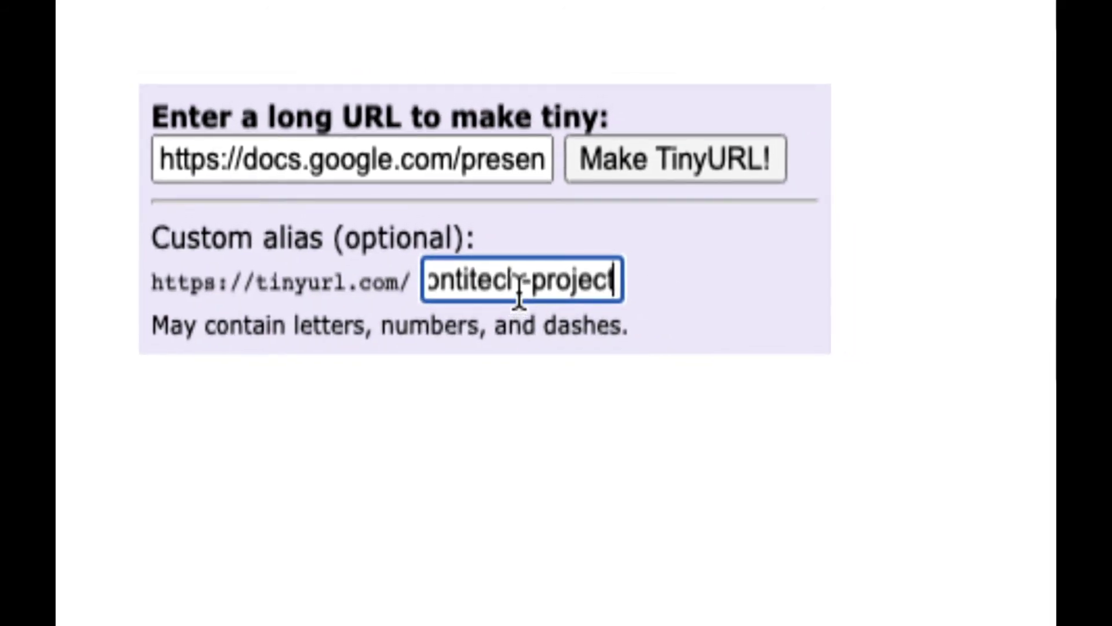
left_click(606, 166)
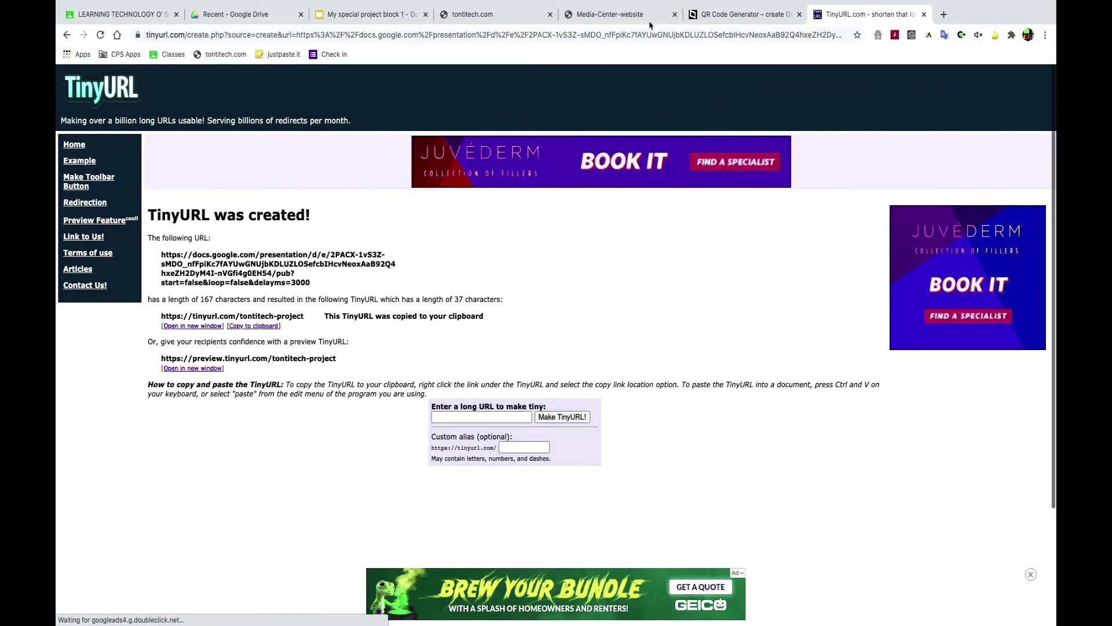
left_click(693, 14)
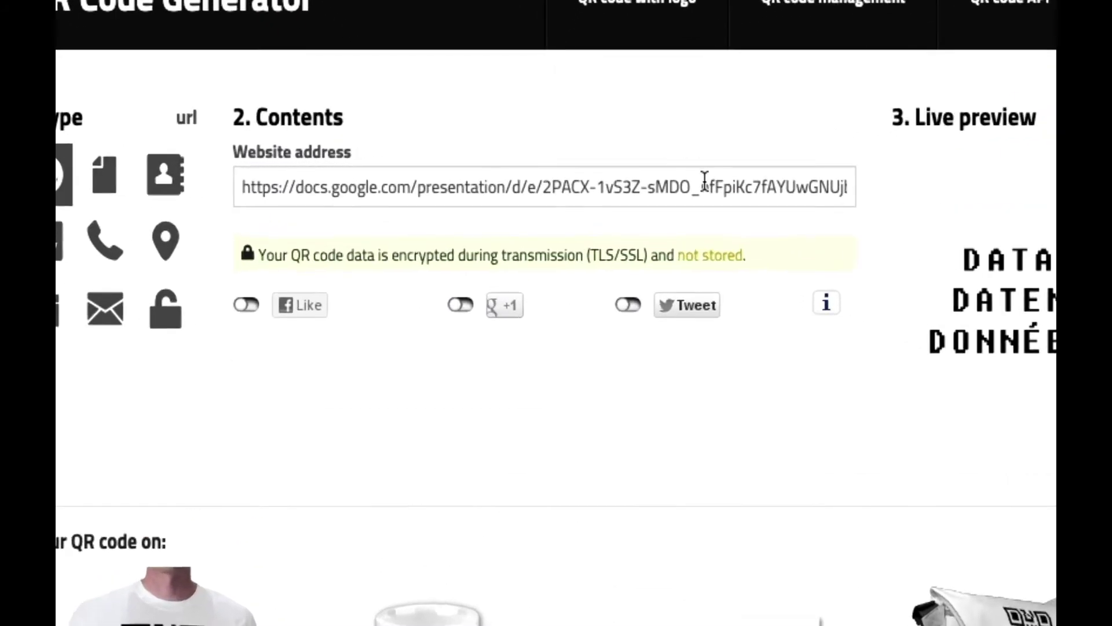
triple_click(775, 199)
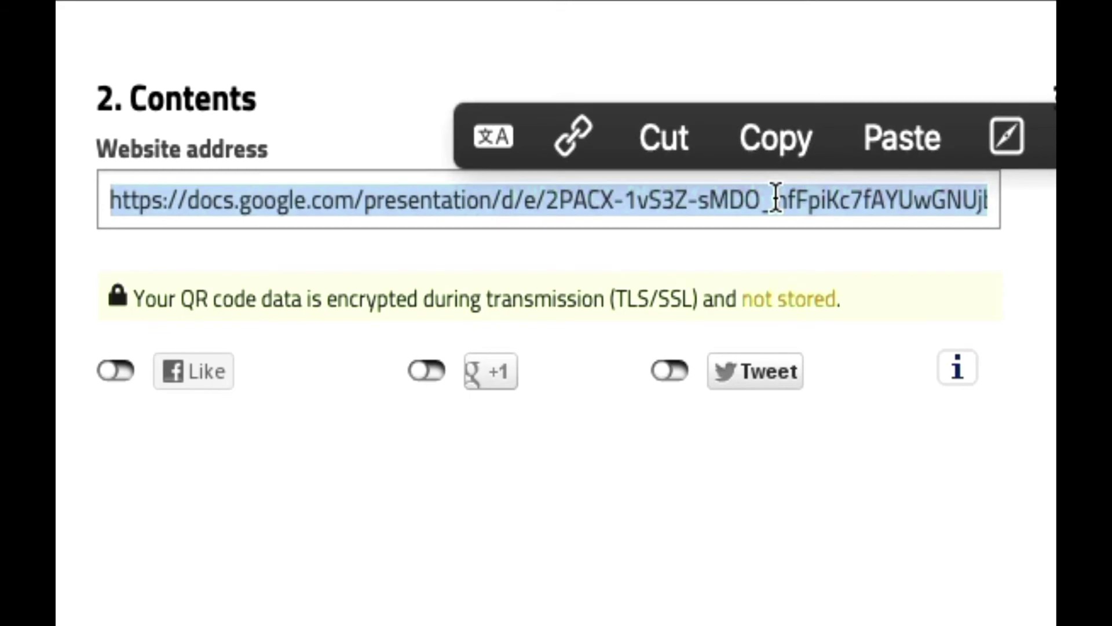
key("BackSpace")
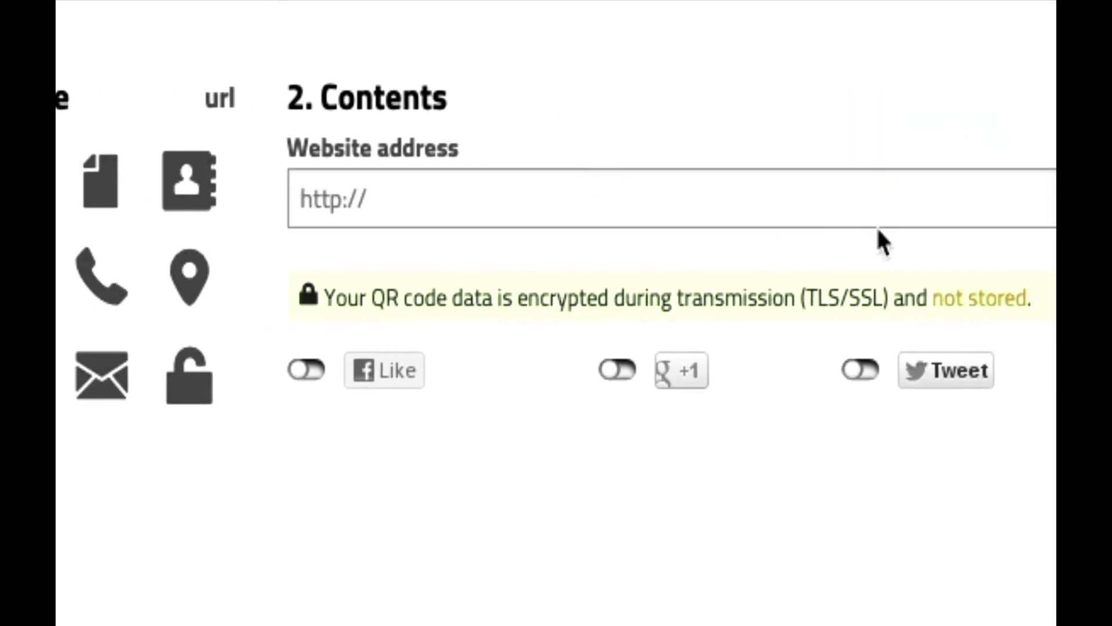
right_click(245, 188)
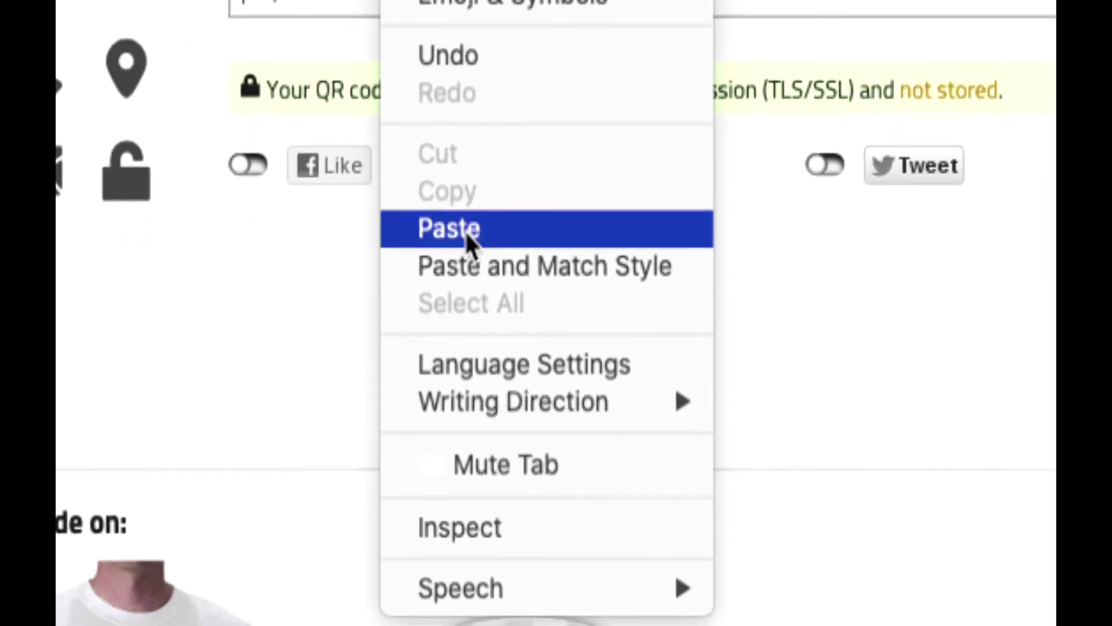
left_click(533, 428)
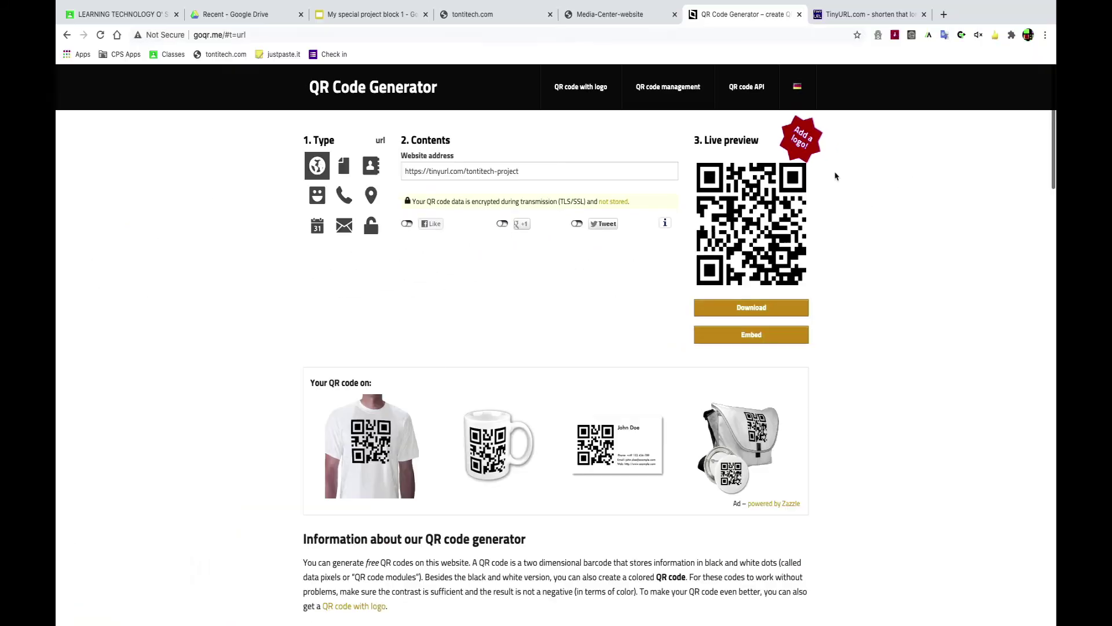
Open the Classroom Wall padlet from the media center page and post the QR code image on it
left_click(583, 18)
left_click(543, 449)
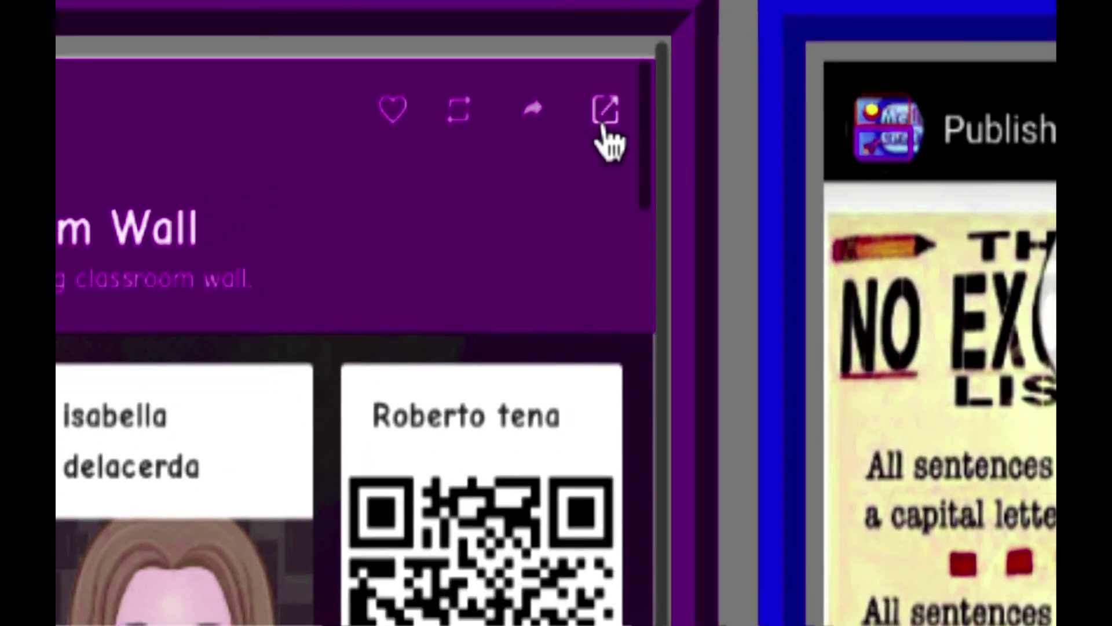
left_click(607, 121)
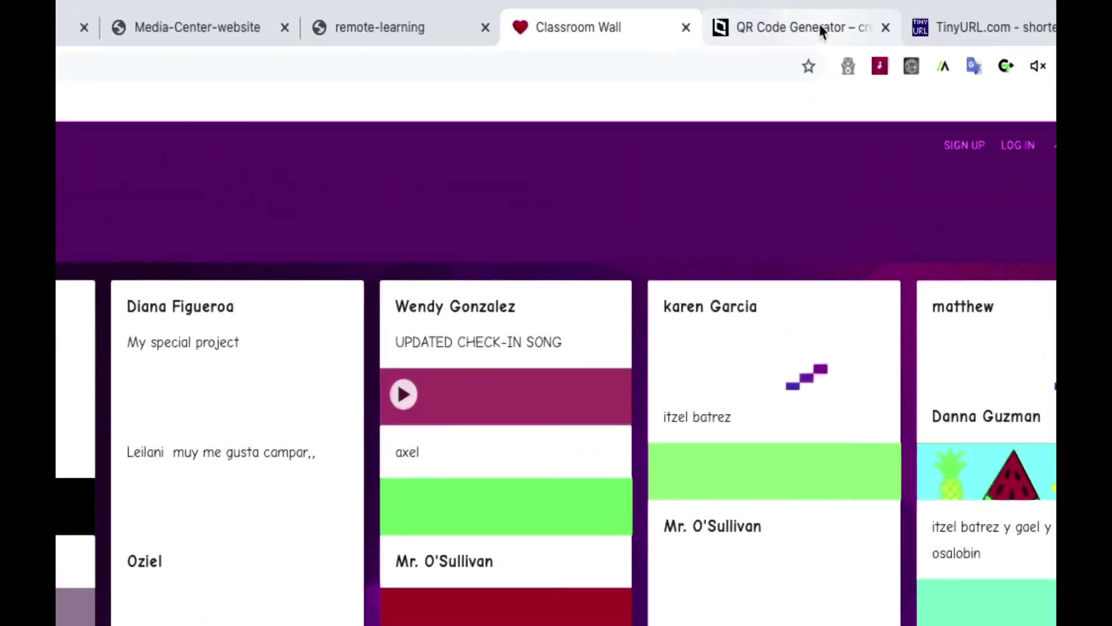
left_click(822, 28)
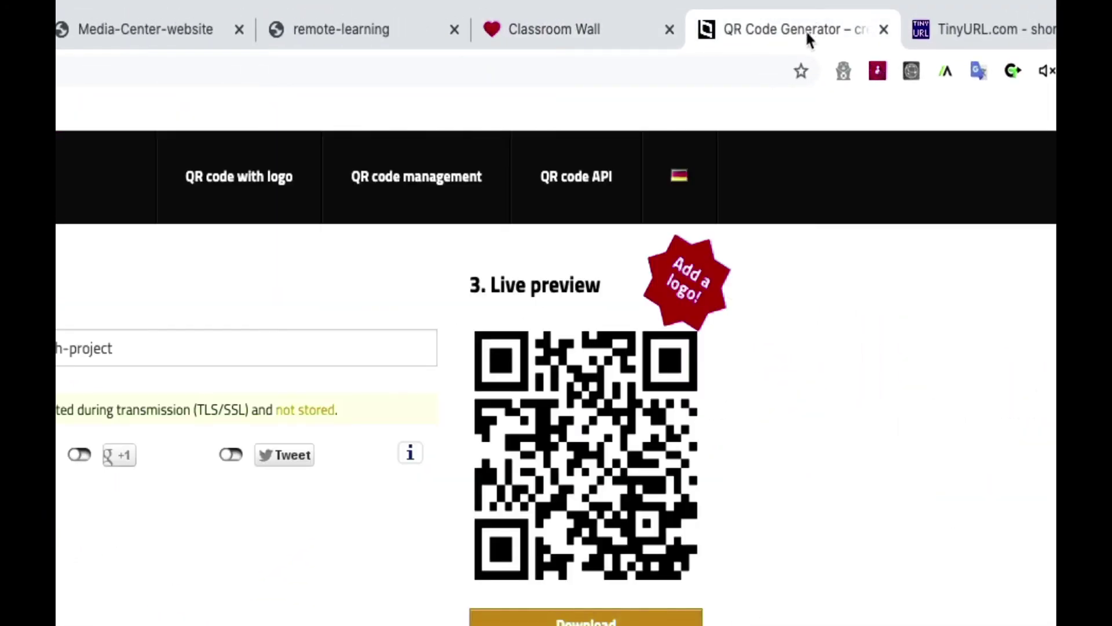
left_click_drag(603, 486, 551, 545)
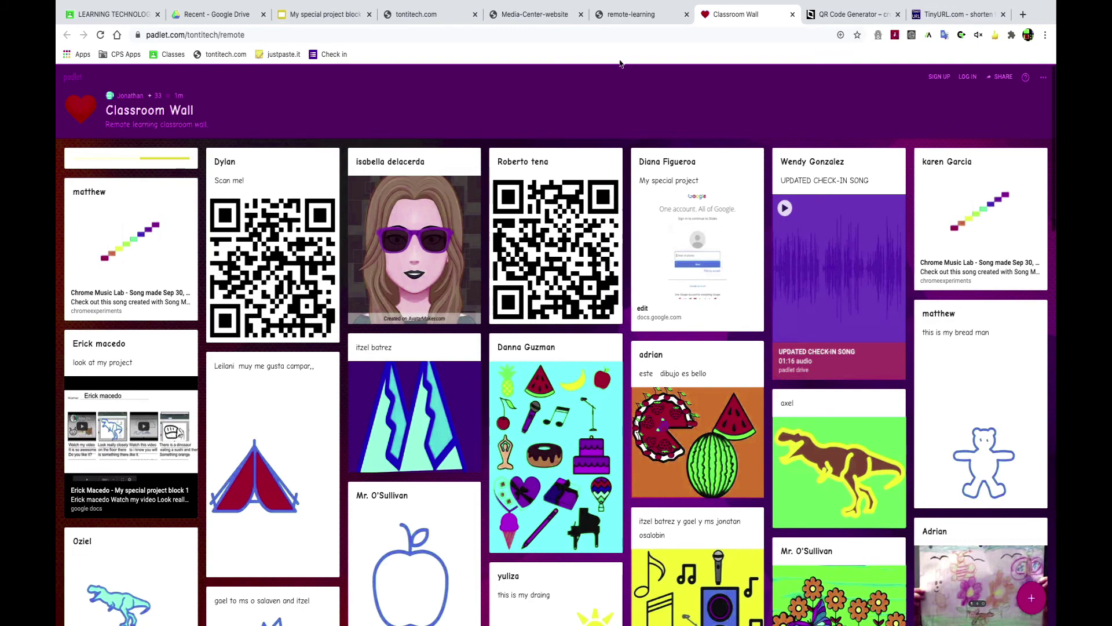
Copy the tontitech-project short link from the QR generator's address field and return to the padlet
left_click(866, 15)
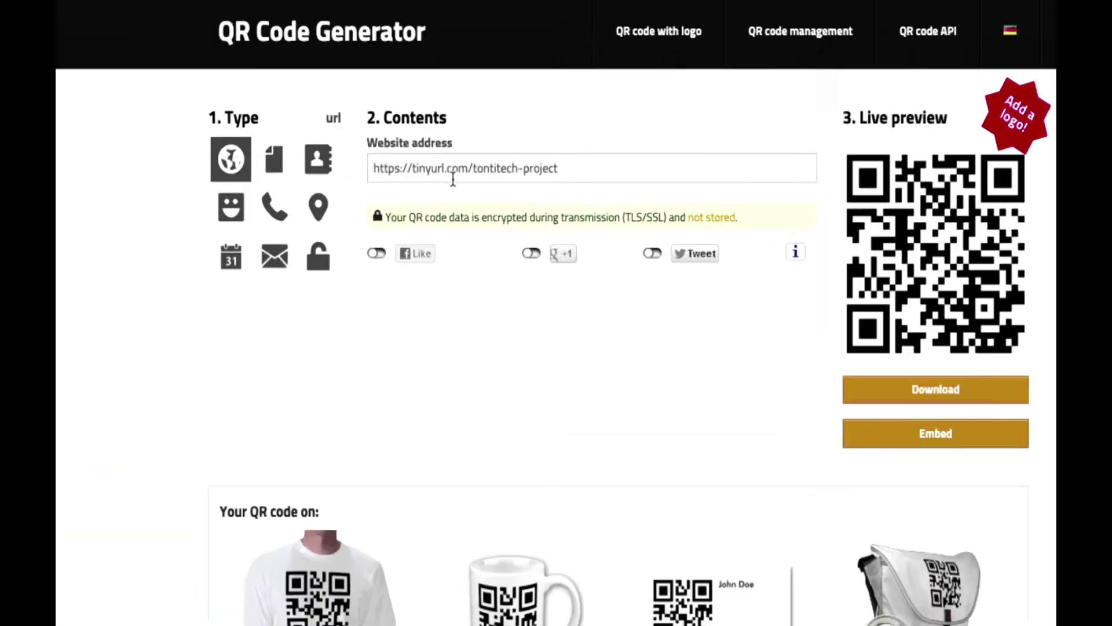
triple_click(459, 172)
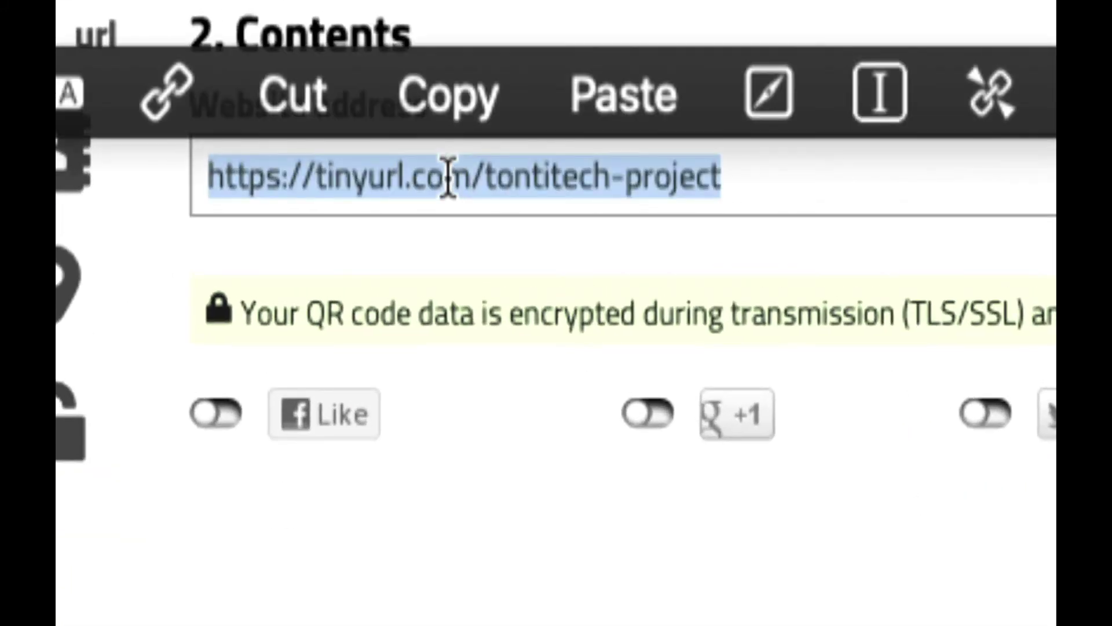
right_click(450, 175)
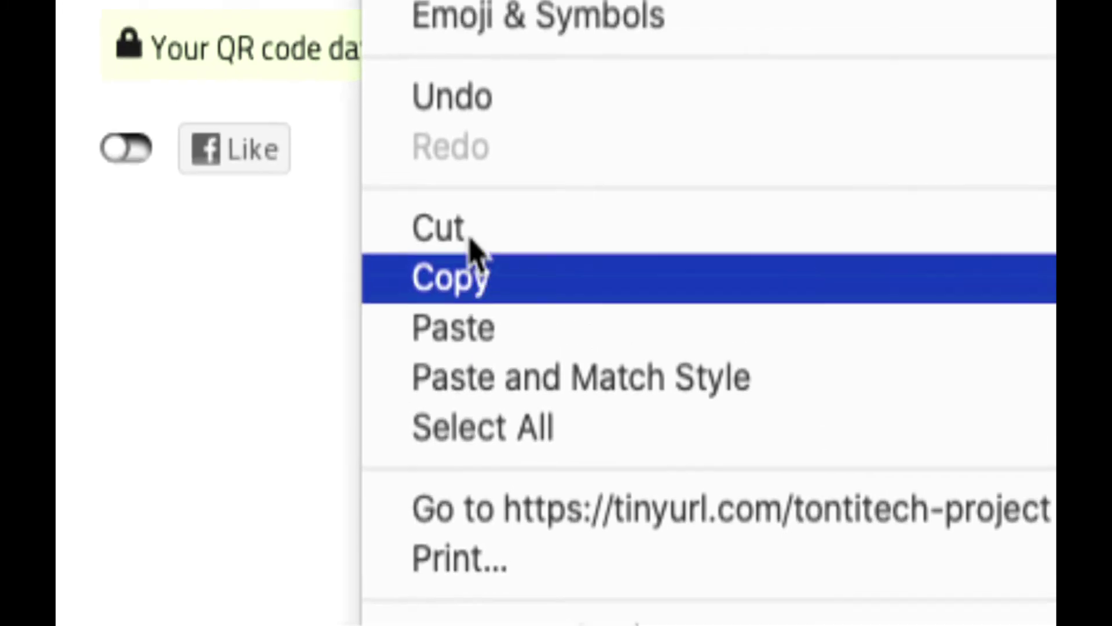
left_click(470, 240)
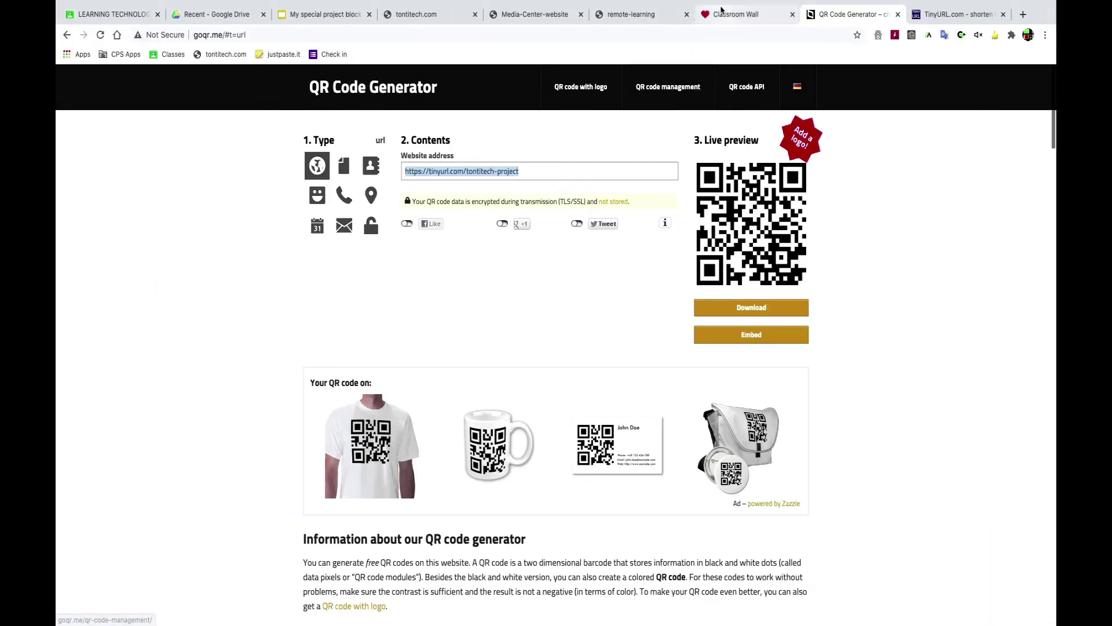
left_click(720, 15)
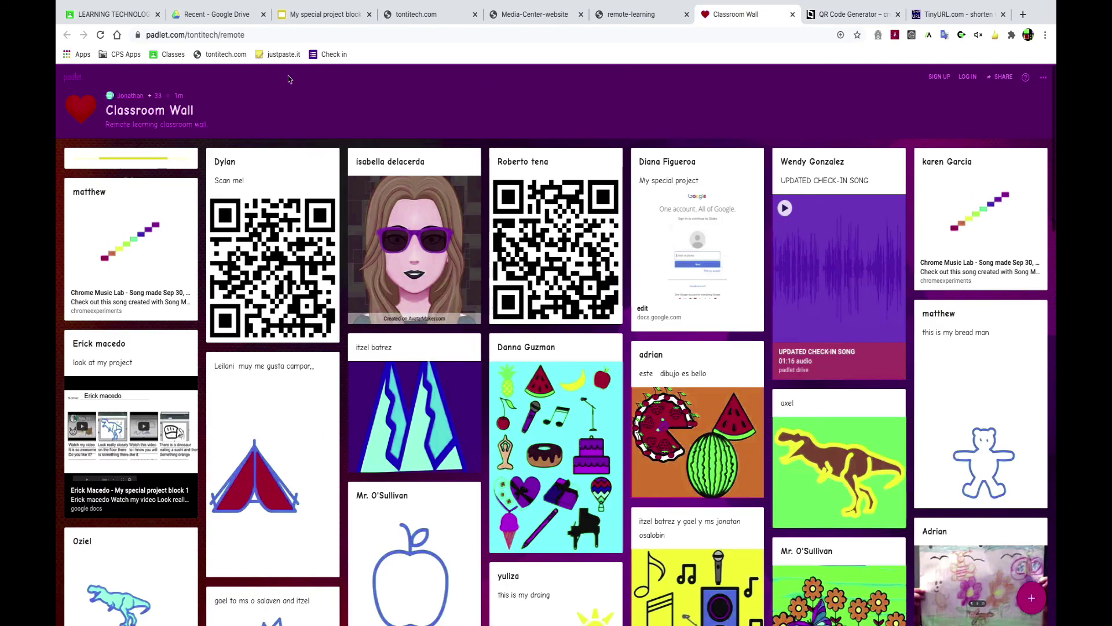
Caption the QR code post with a scan request and the pasted short link, then test the link
mouse_move(136, 157)
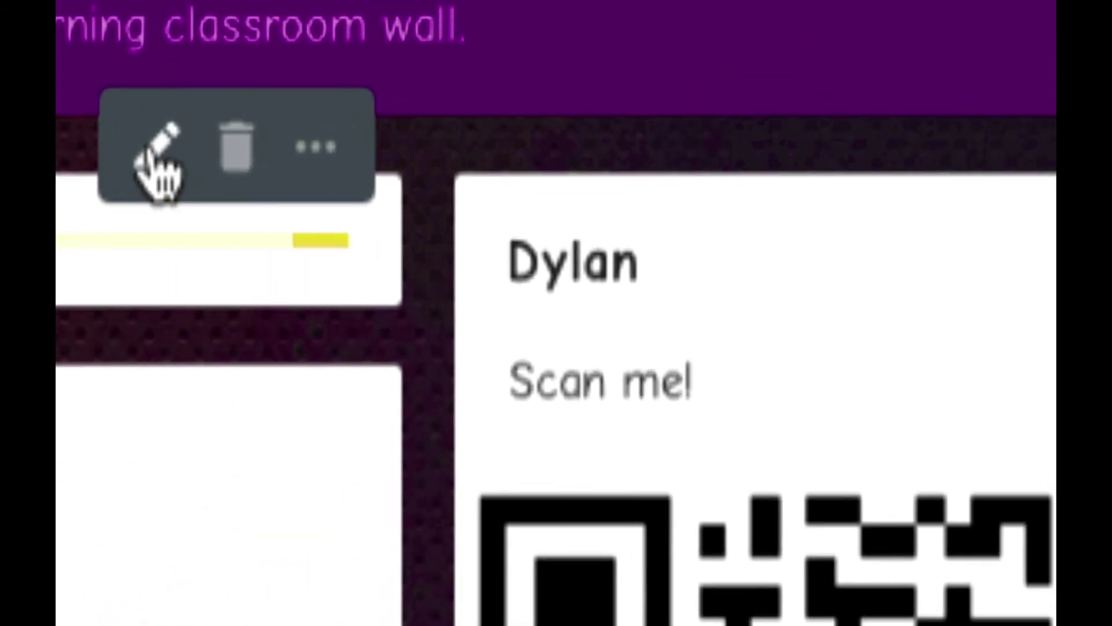
left_click(152, 158)
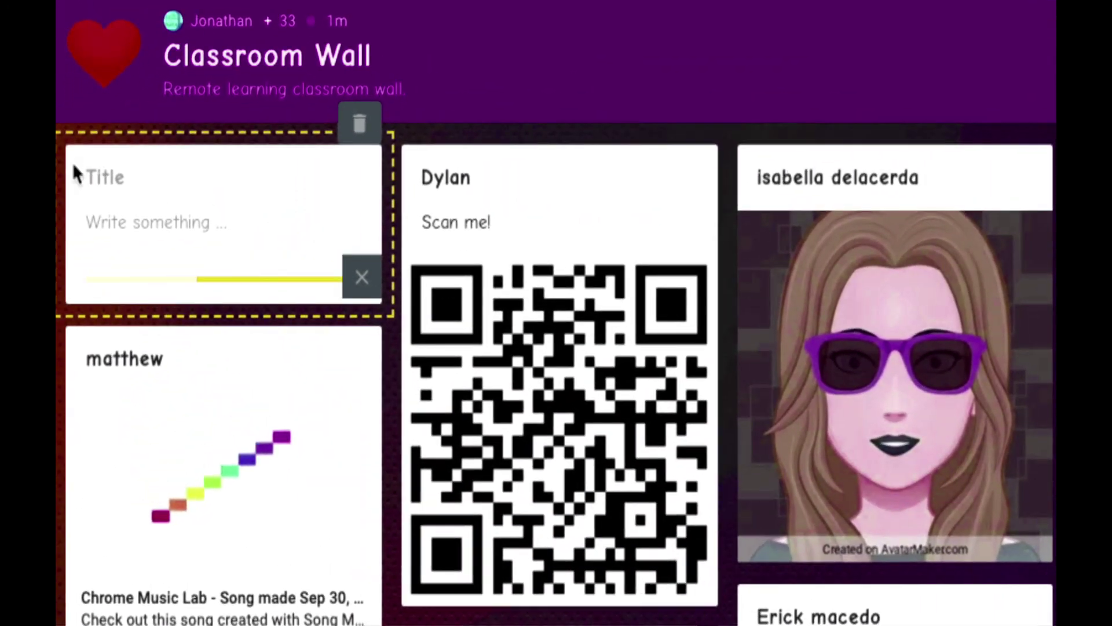
type("this QR cod")
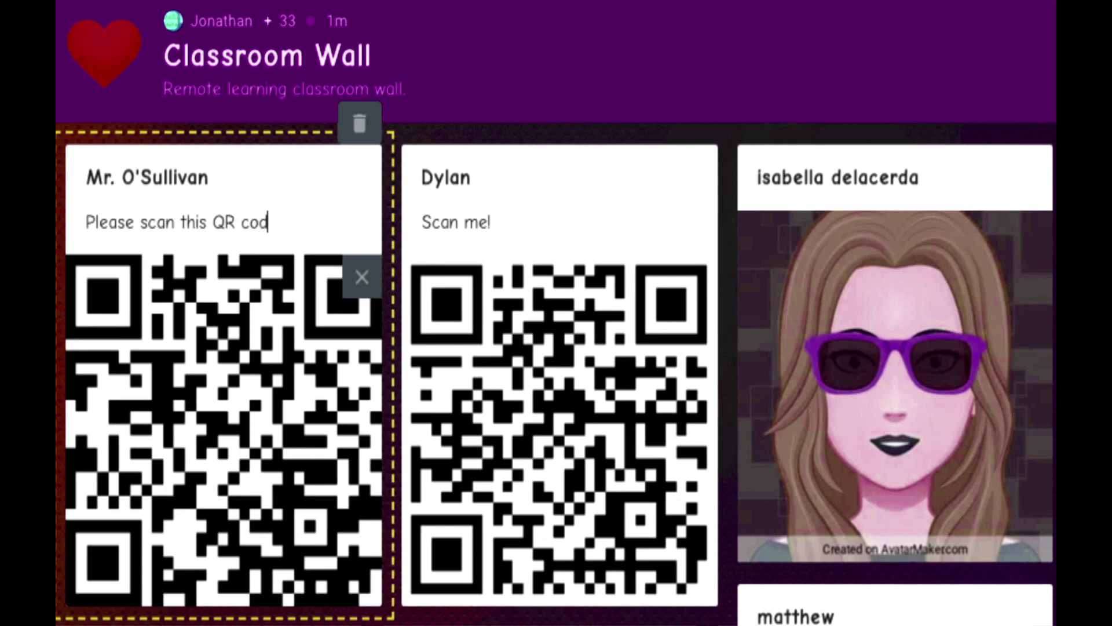
type("e or visit my webpage at this a")
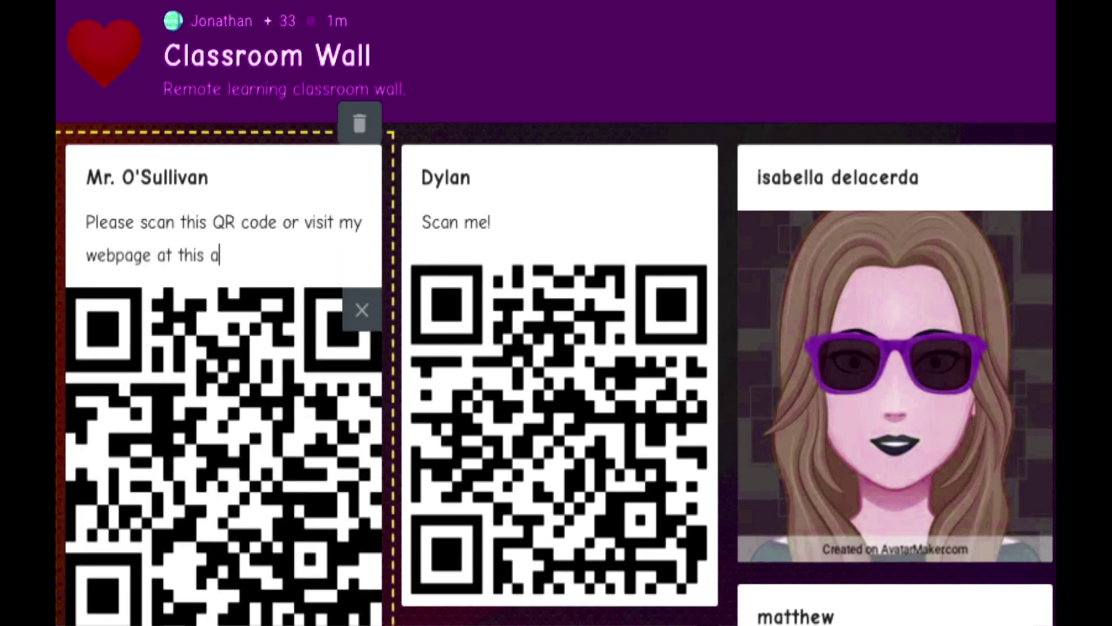
key("BackSpace")
key("BackSpace")
key("BackSpace")
key("BackSpace")
key("BackSpace")
key("BackSpace")
key("BackSpace")
key("BackSpace")
key("BackSpace")
type("using this link -")
key("ctrl+v")
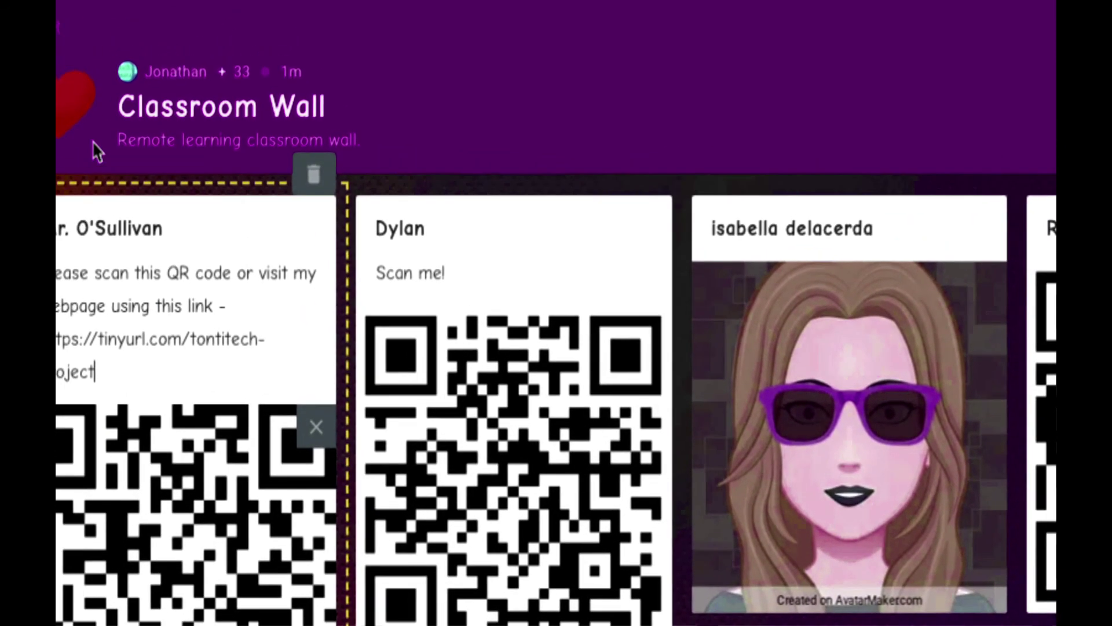
left_click(93, 56)
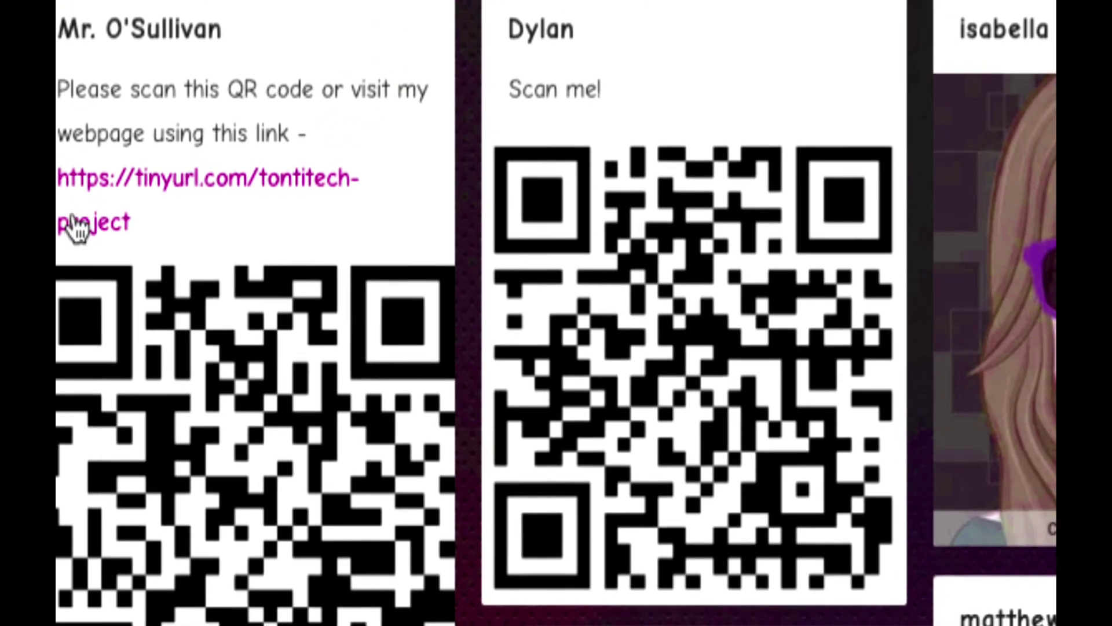
left_click(76, 226)
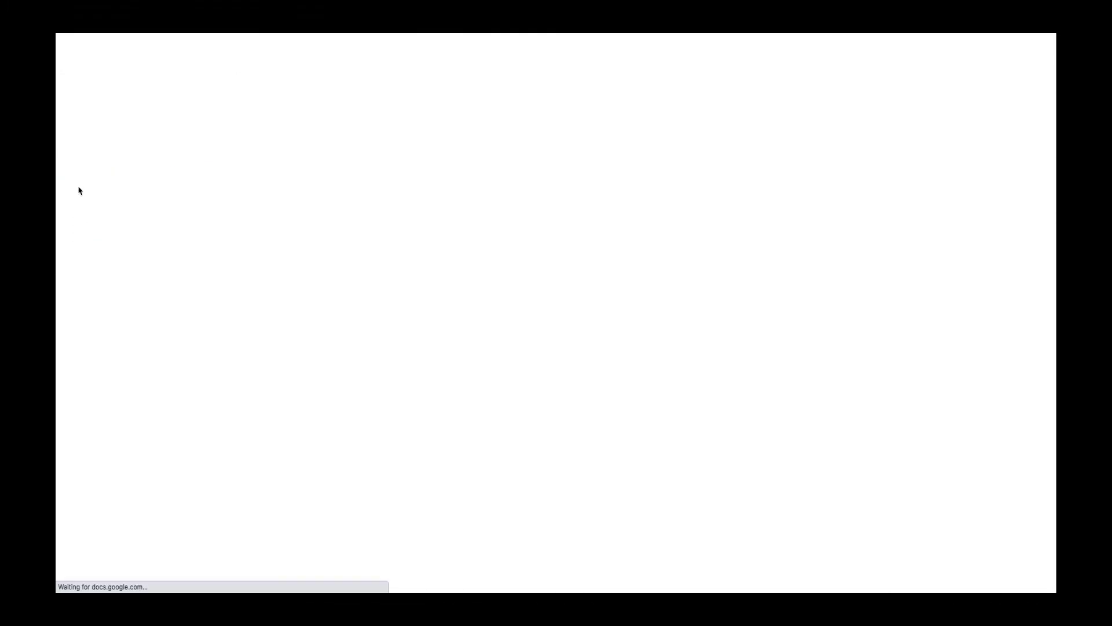